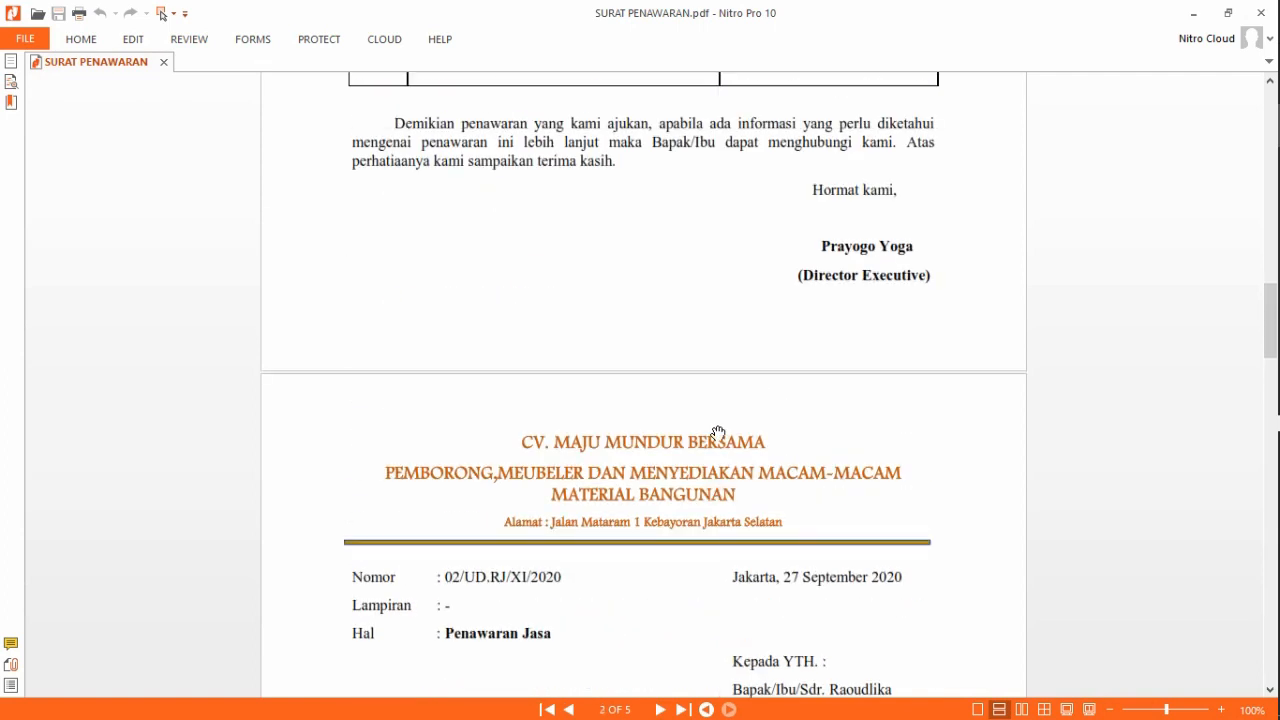
# Review the finished offer letters in SURAT PENAWARAN.pdf, comparing the recipient name and company on each page.
pyautogui.scroll(10, 712, 408)
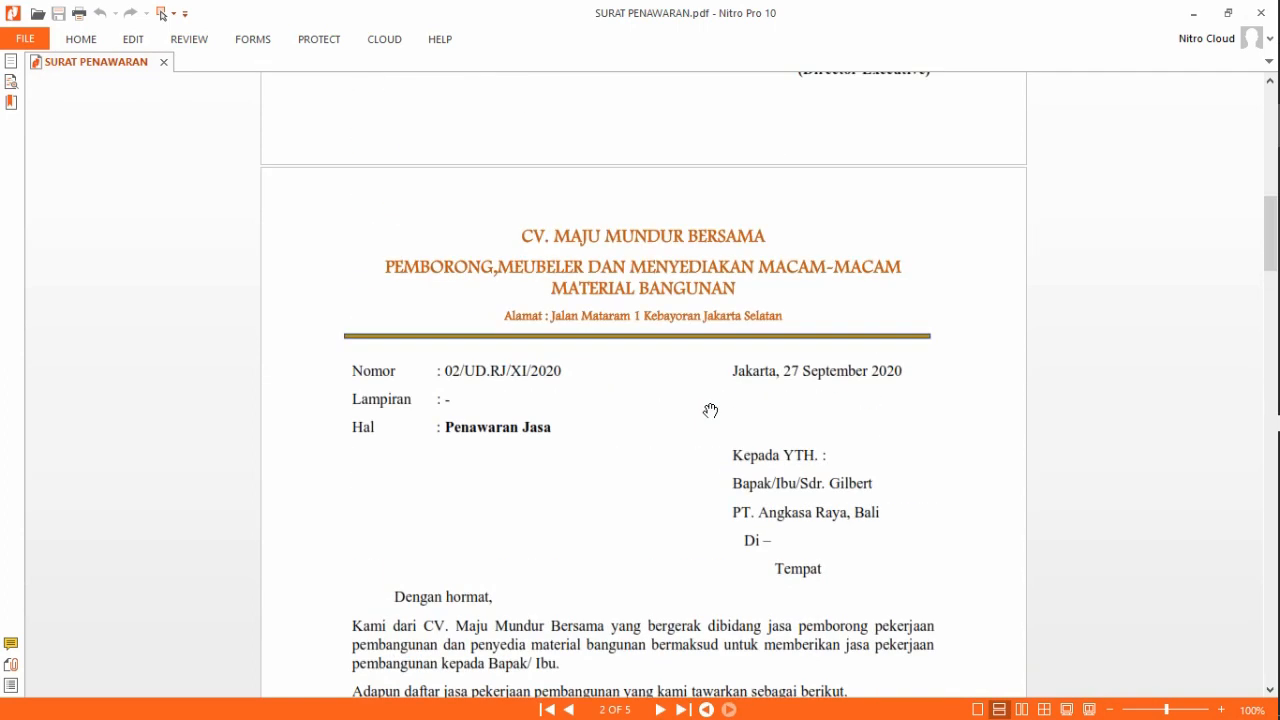
pyautogui.scroll(2, 712, 390)
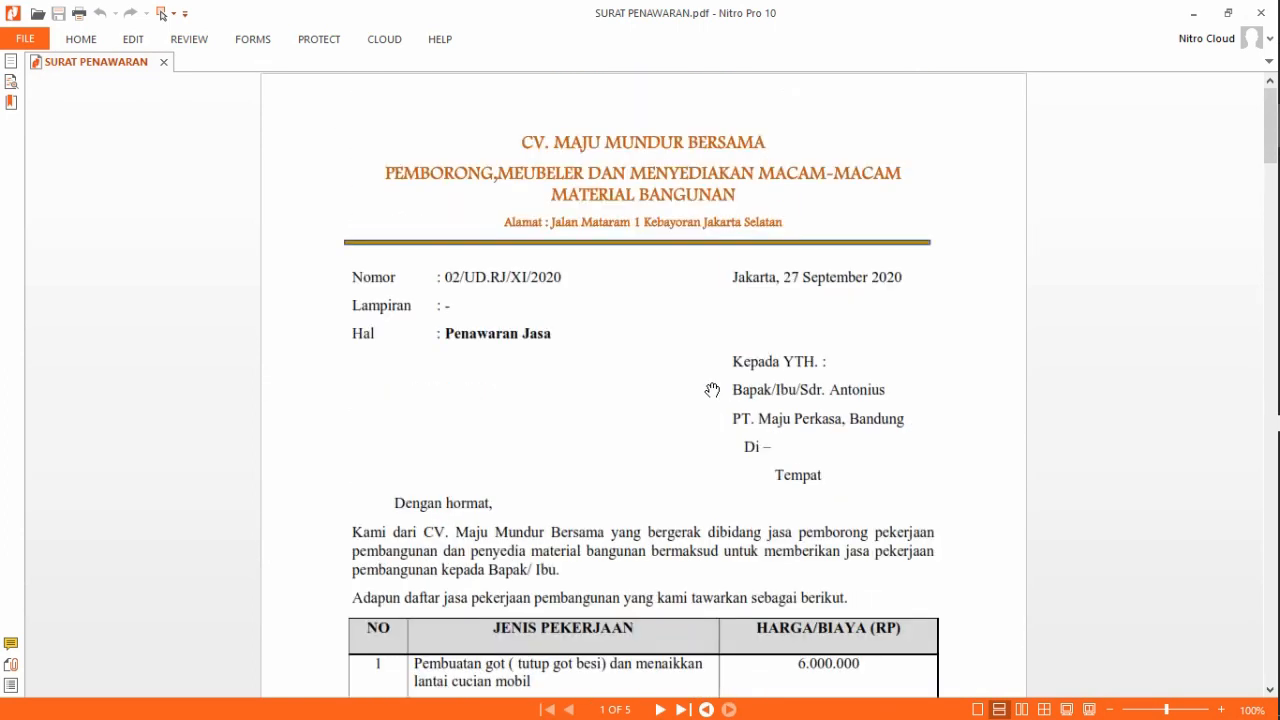
pyautogui.moveTo(764, 437); pyautogui.dragTo(747, 338)
pyautogui.scroll(-3, 747, 338)
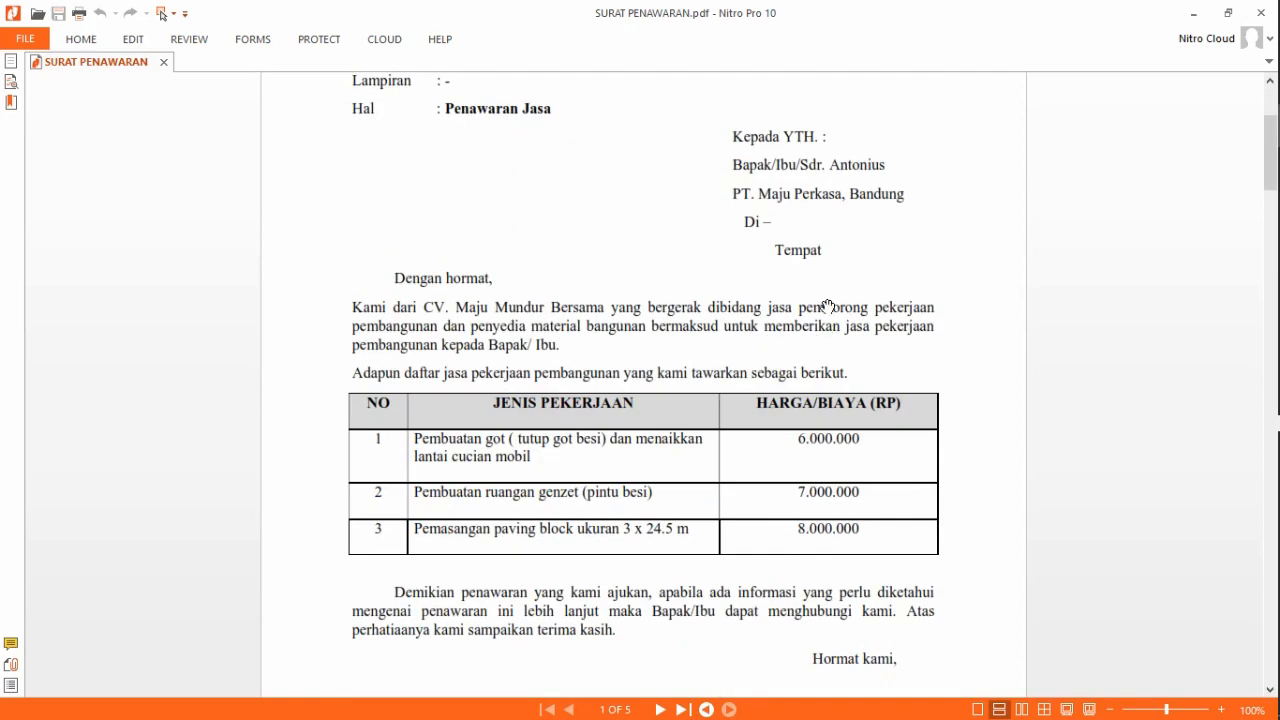
pyautogui.scroll(4, 828, 306)
pyautogui.scroll(-1, 845, 324)
pyautogui.scroll(-1, 845, 324)
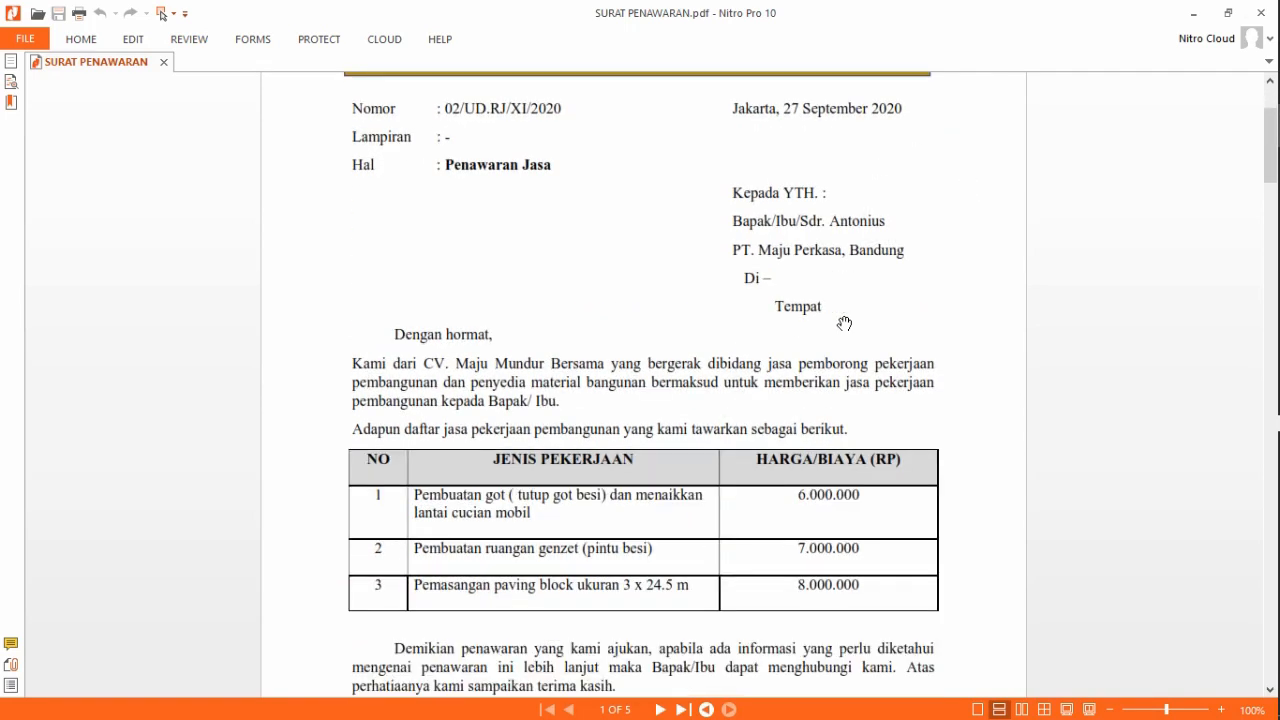
pyautogui.scroll(4, 843, 323)
pyautogui.scroll(-3, 880, 558)
pyautogui.scroll(-15, 679, 272)
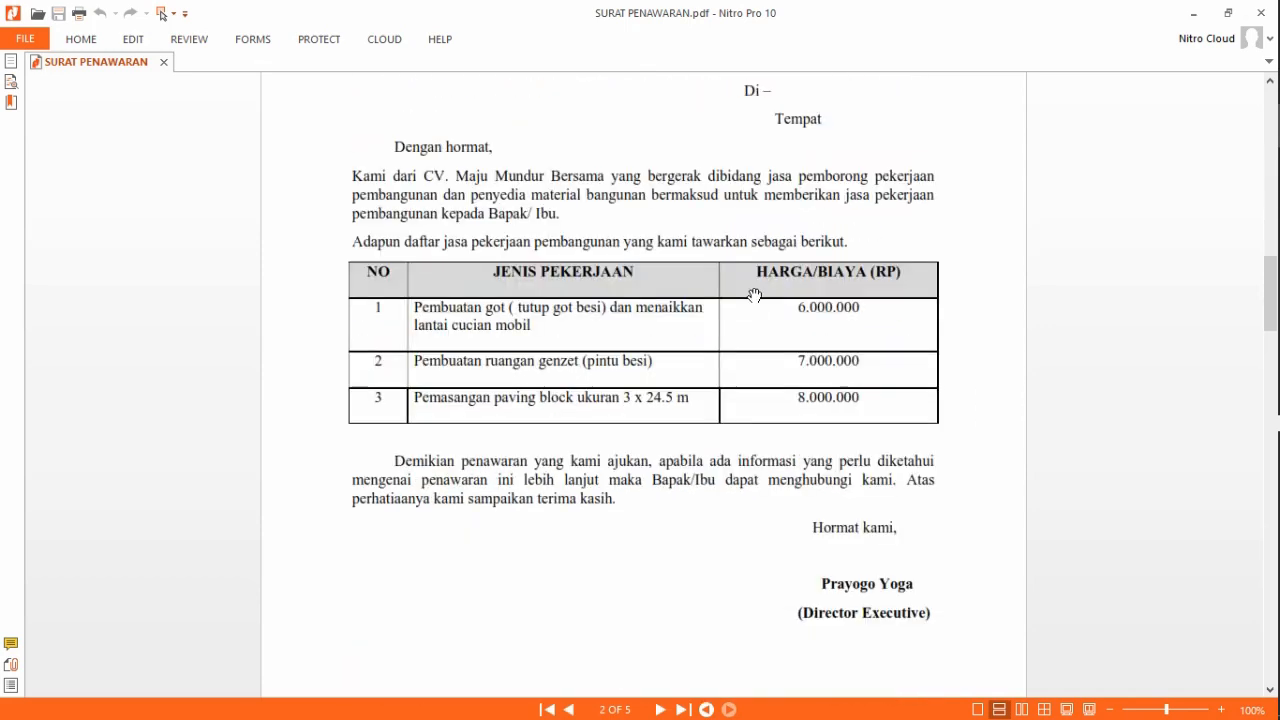
pyautogui.scroll(-15, 758, 292)
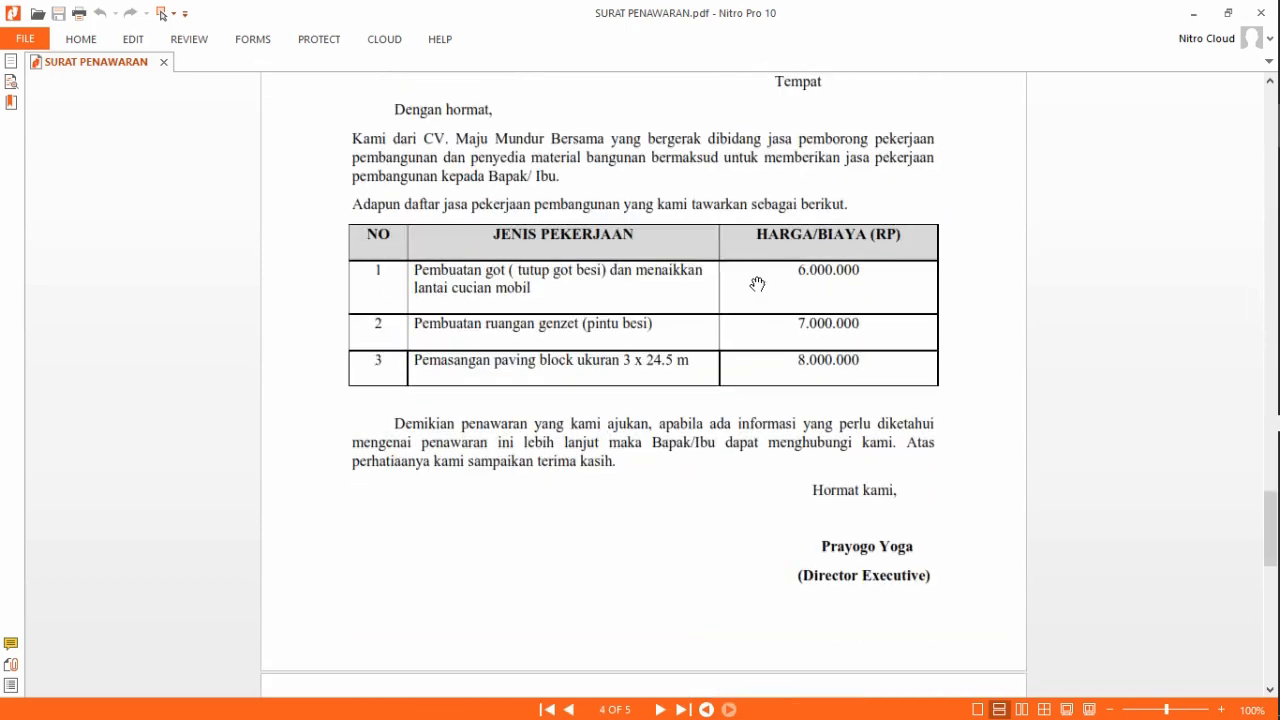
pyautogui.scroll(-5, 767, 275)
pyautogui.scroll(15, 767, 280)
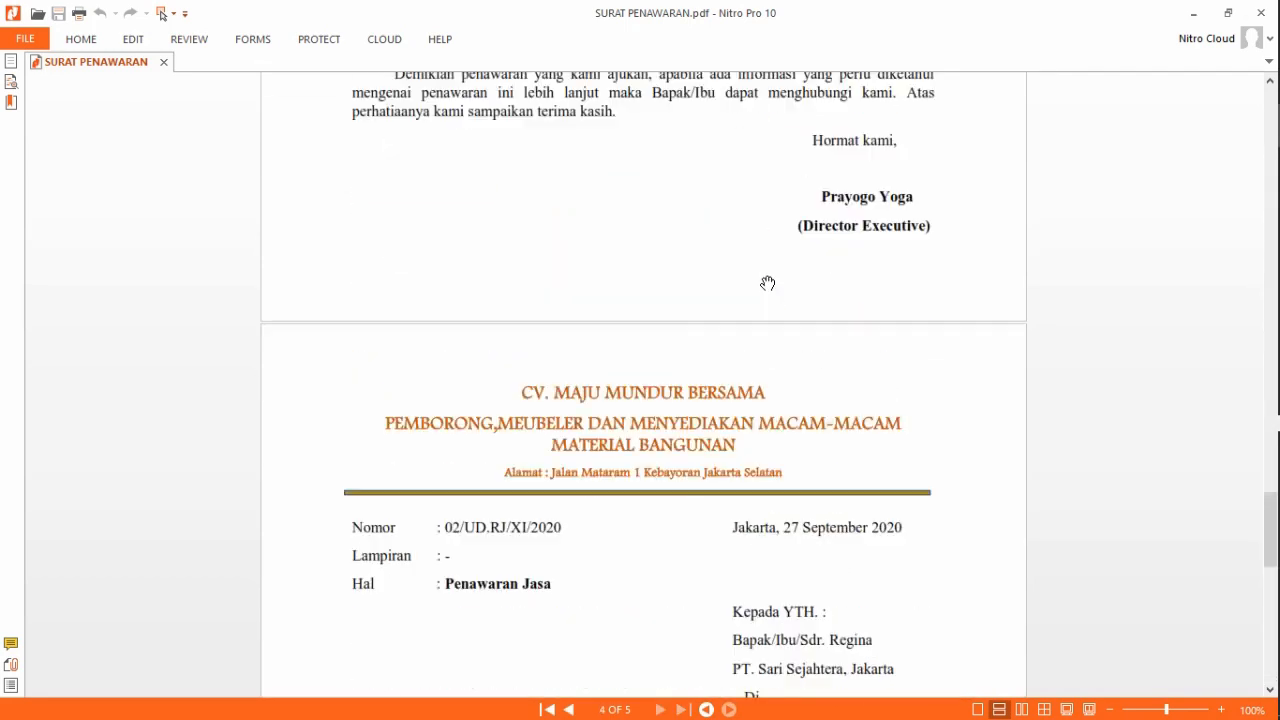
pyautogui.scroll(15, 767, 283)
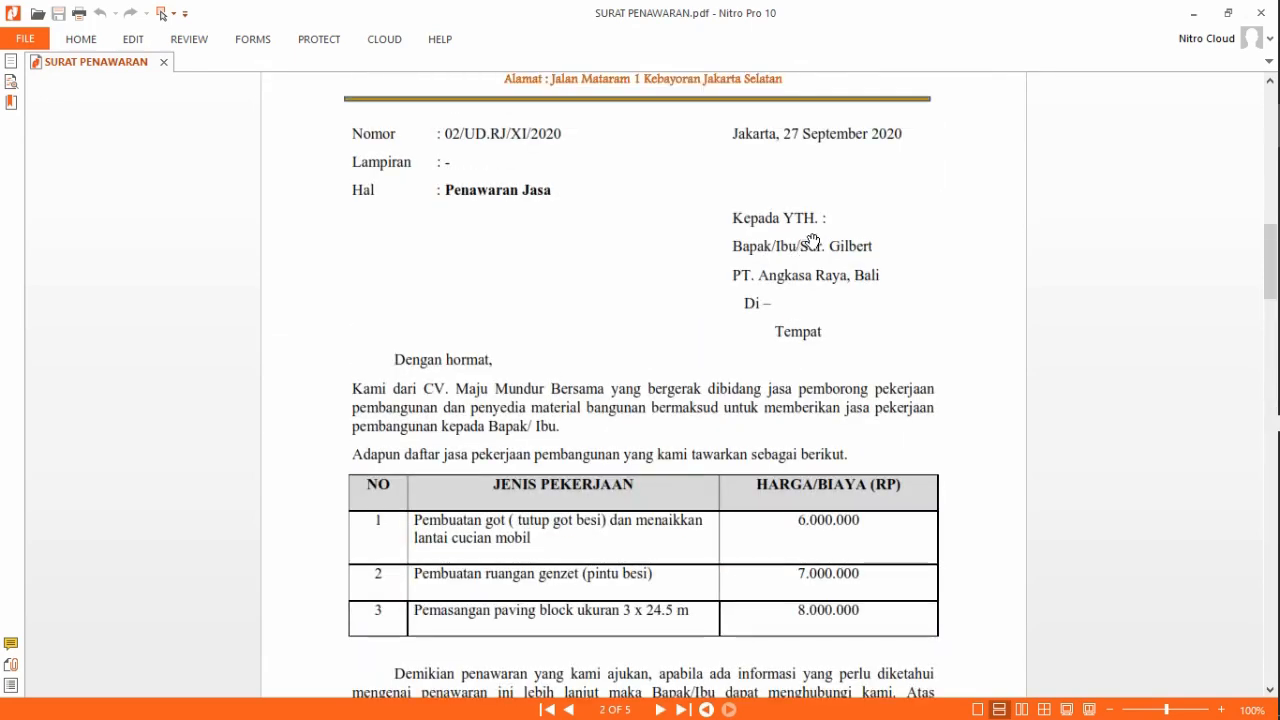
pyautogui.scroll(5, 811, 240)
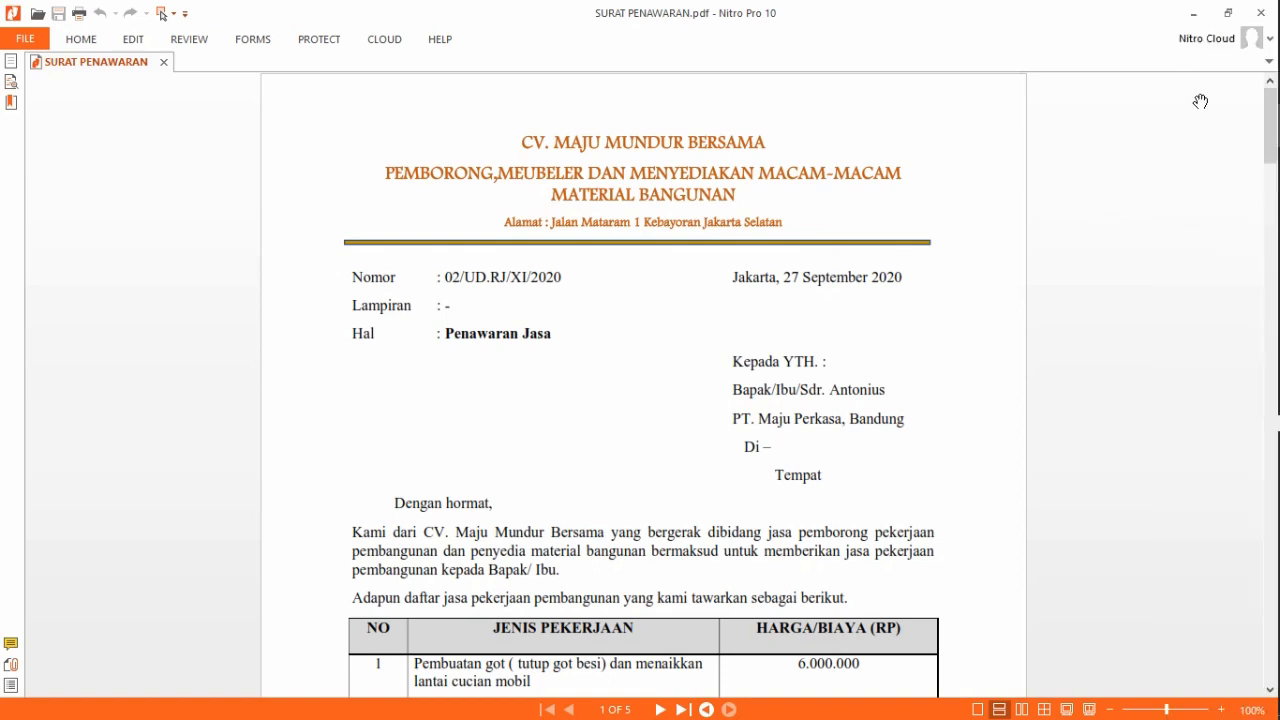
# Minimize the PDF and open the FORMAT SURAT PENAWARAN document from the MAILING folder in Word, enlarged for reading.
pyautogui.click(1193, 13)
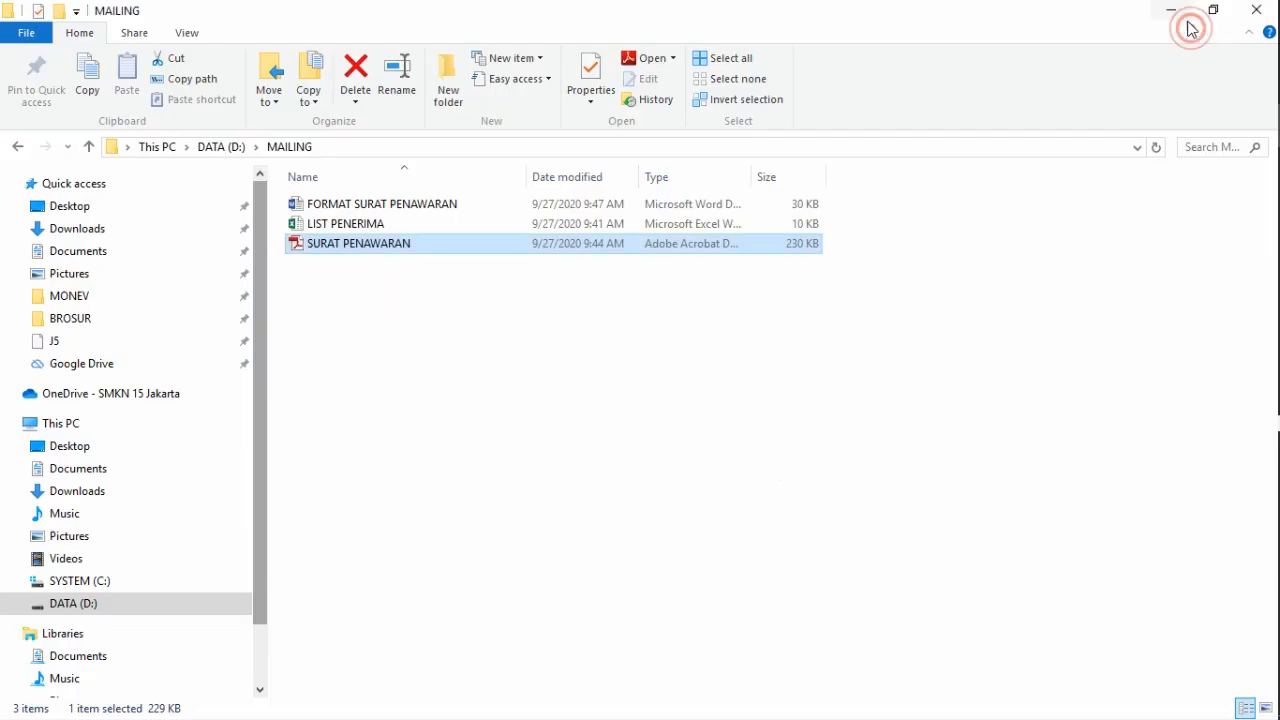
pyautogui.click(365, 224)
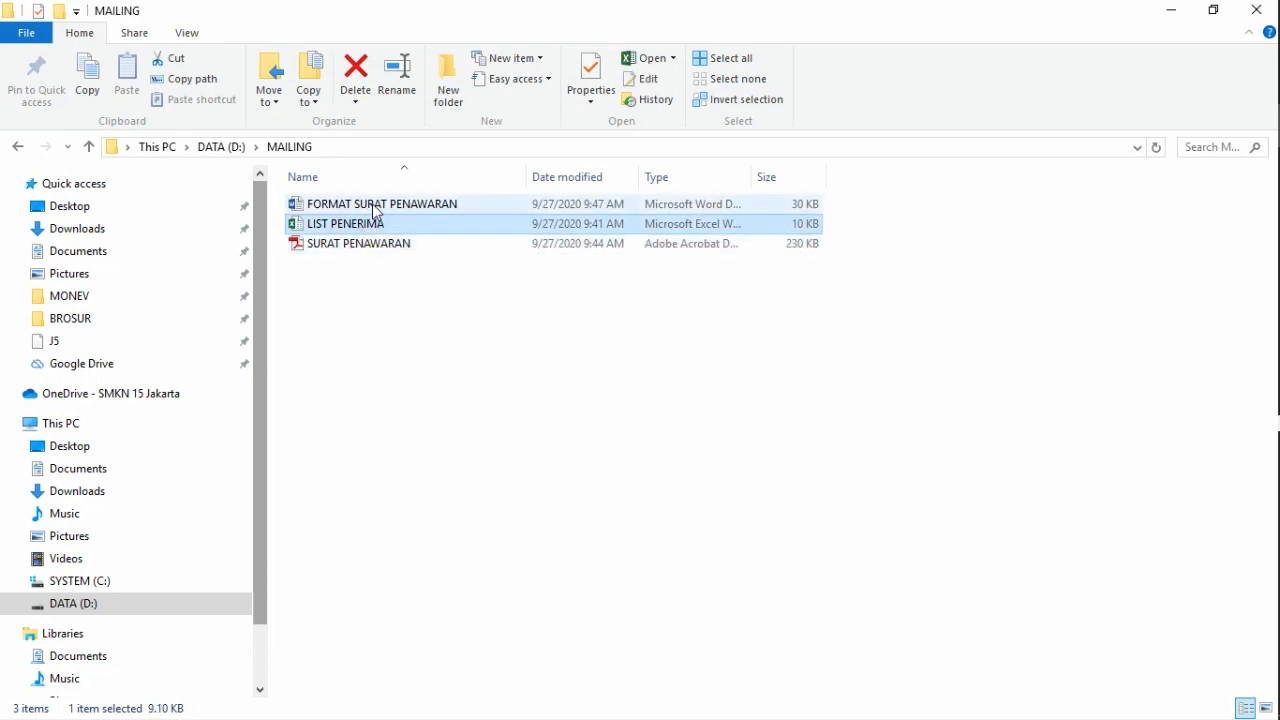
pyautogui.click(372, 208)
pyautogui.doubleClick(372, 208)
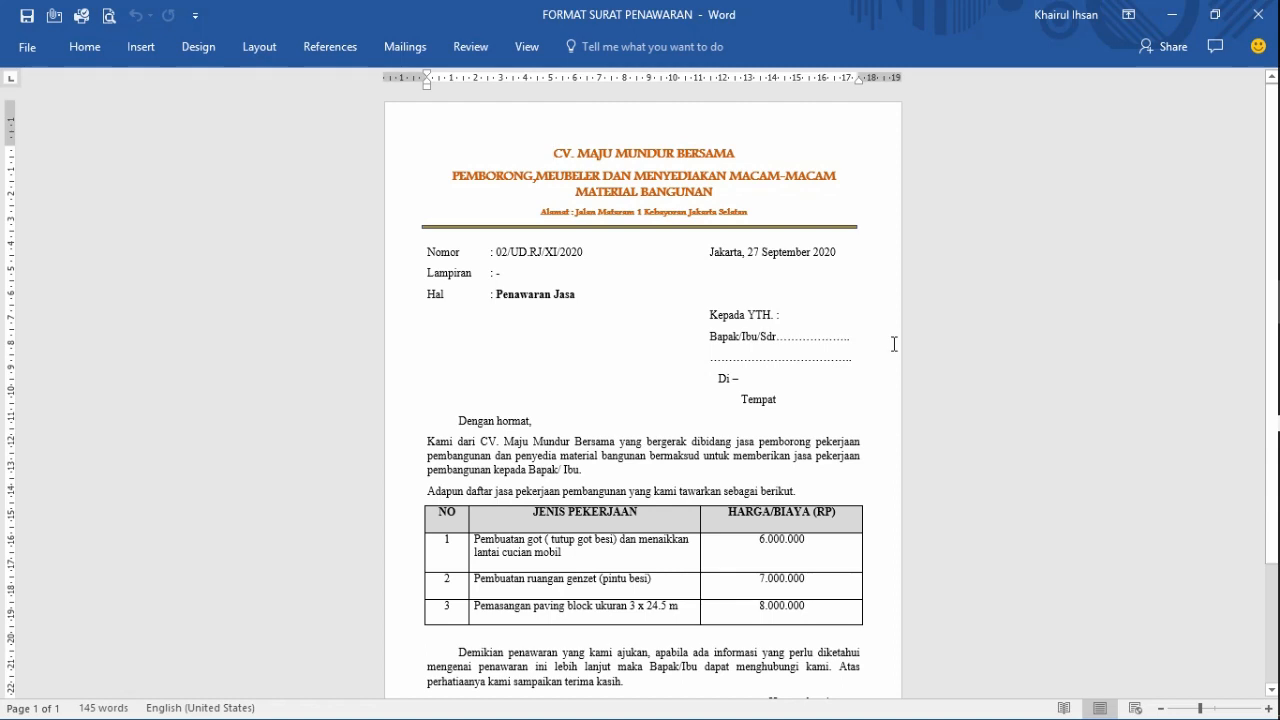
pyautogui.keyDown('ctrl'); pyautogui.scroll(5, 894, 344); pyautogui.keyUp('ctrl')
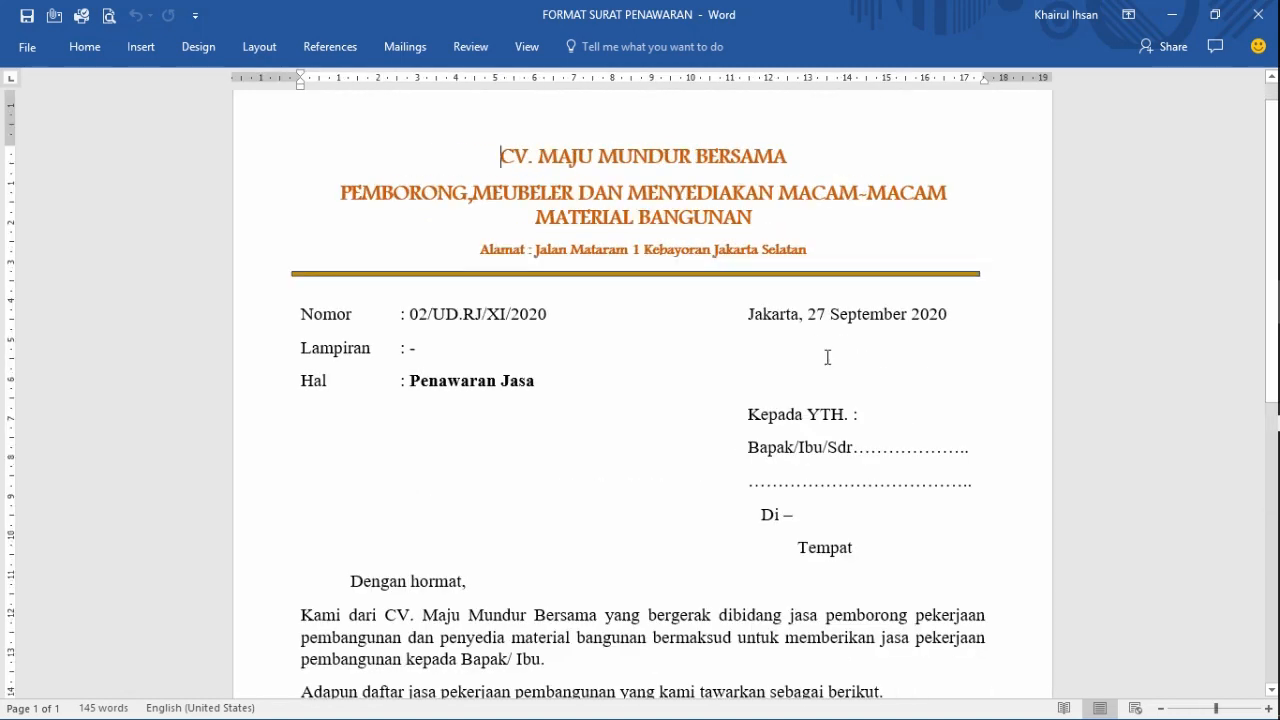
# Examine the letter template's recipient block, including the dotted placeholders for the name and the company address.
pyautogui.scroll(-1, 700, 220)
pyautogui.scroll(3, 710, 215)
pyautogui.scroll(-5, 716, 208)
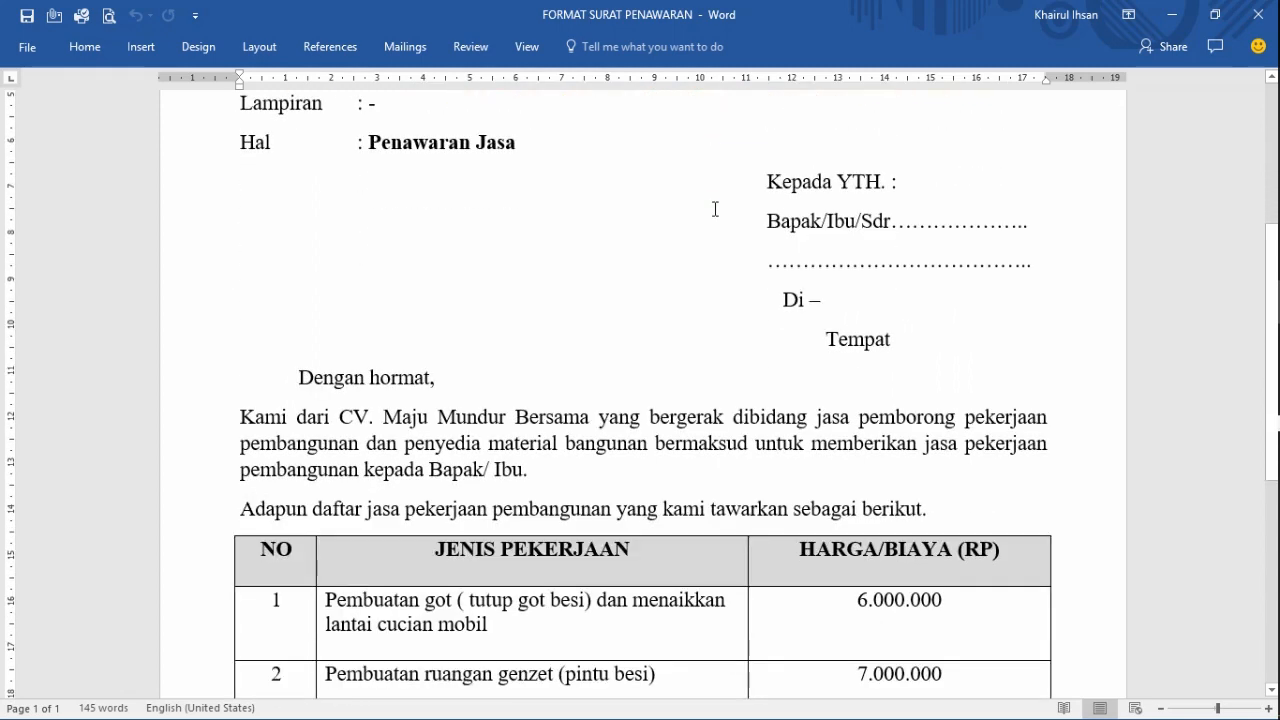
pyautogui.scroll(2, 800, 288)
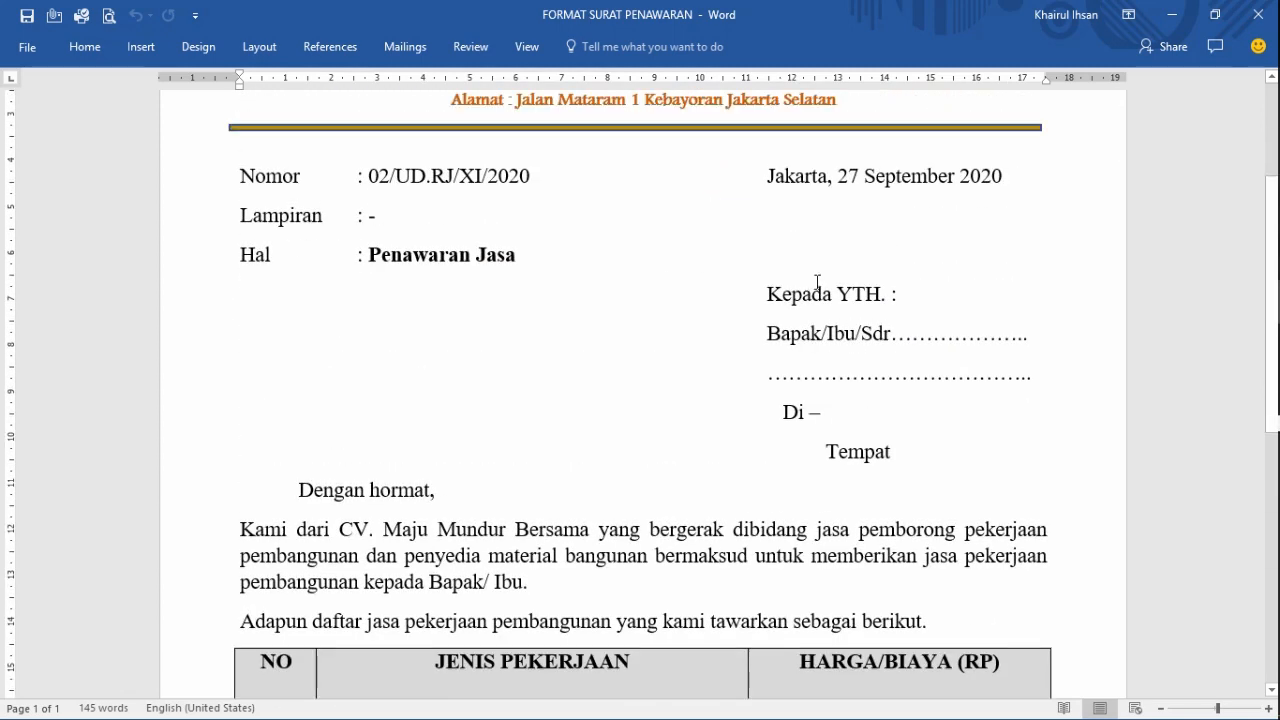
pyautogui.scroll(1, 817, 285)
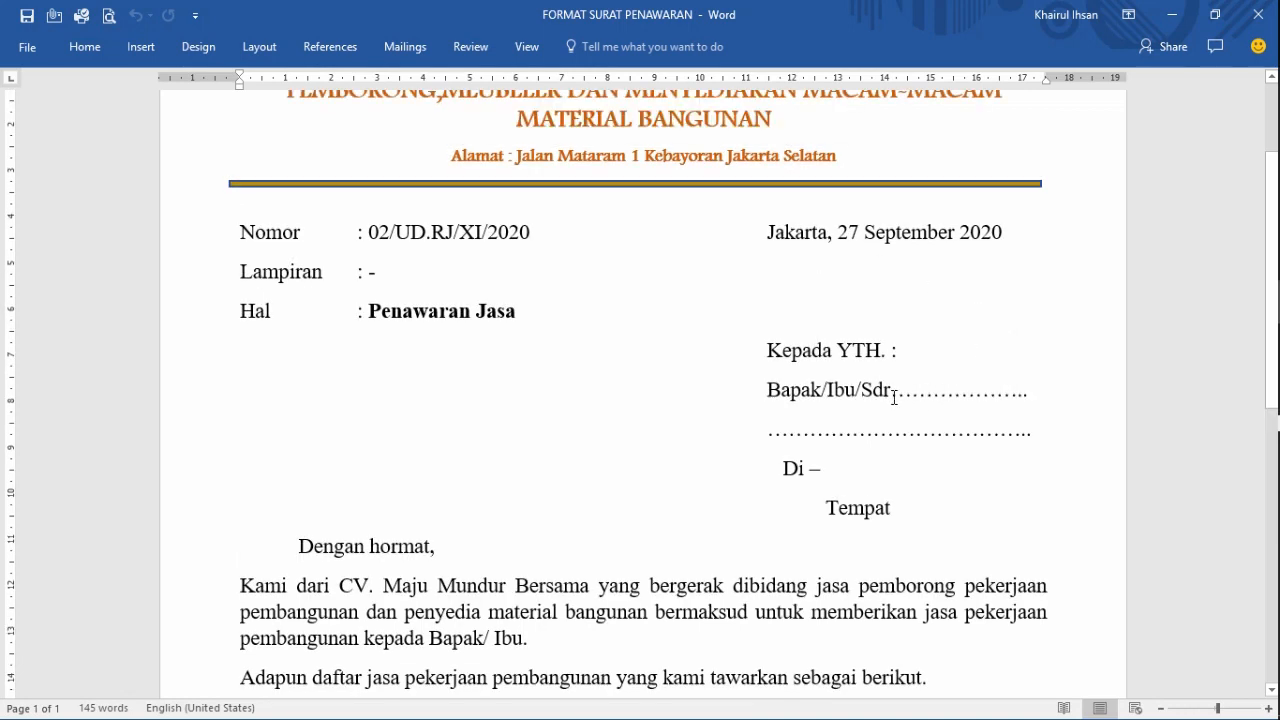
pyautogui.click(920, 426)
pyautogui.click(843, 429)
pyautogui.click(918, 377)
# Read through the rest of the offer letter template, from the letterhead to the job price table and closing.
pyautogui.scroll(-2, 897, 391)
pyautogui.scroll(2, 895, 391)
pyautogui.scroll(-3, 895, 391)
pyautogui.scroll(-5, 895, 392)
pyautogui.scroll(9, 895, 399)
pyautogui.scroll(-8, 896, 405)
pyautogui.scroll(10, 896, 410)
pyautogui.scroll(-3, 895, 409)
pyautogui.scroll(1, 896, 409)
pyautogui.scroll(-2, 895, 409)
pyautogui.scroll(4, 890, 408)
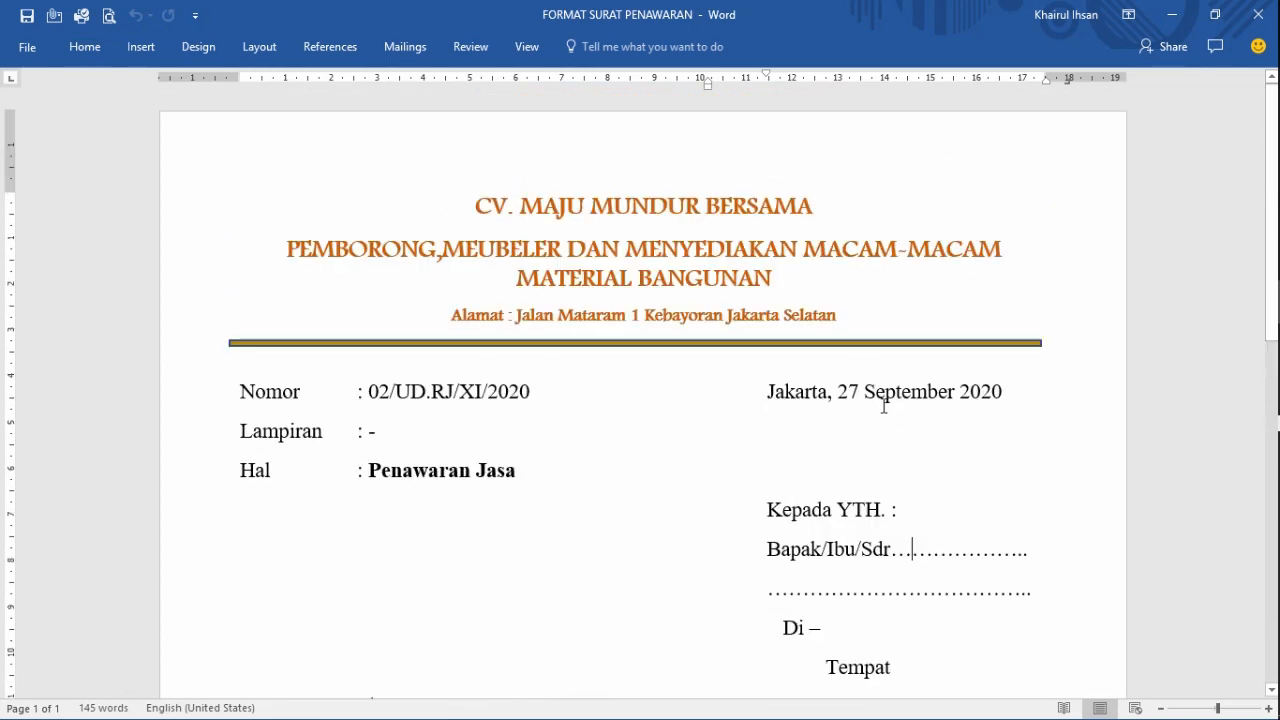
pyautogui.scroll(-4, 879, 376)
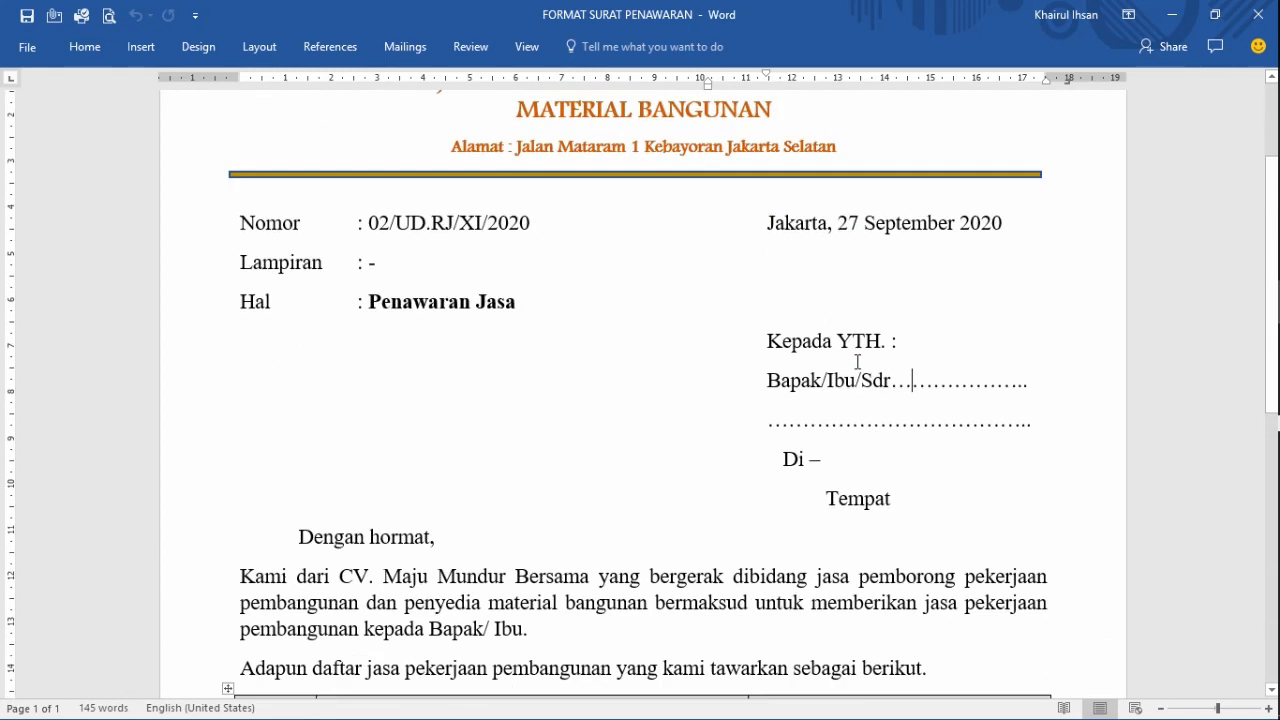
pyautogui.scroll(4, 877, 465)
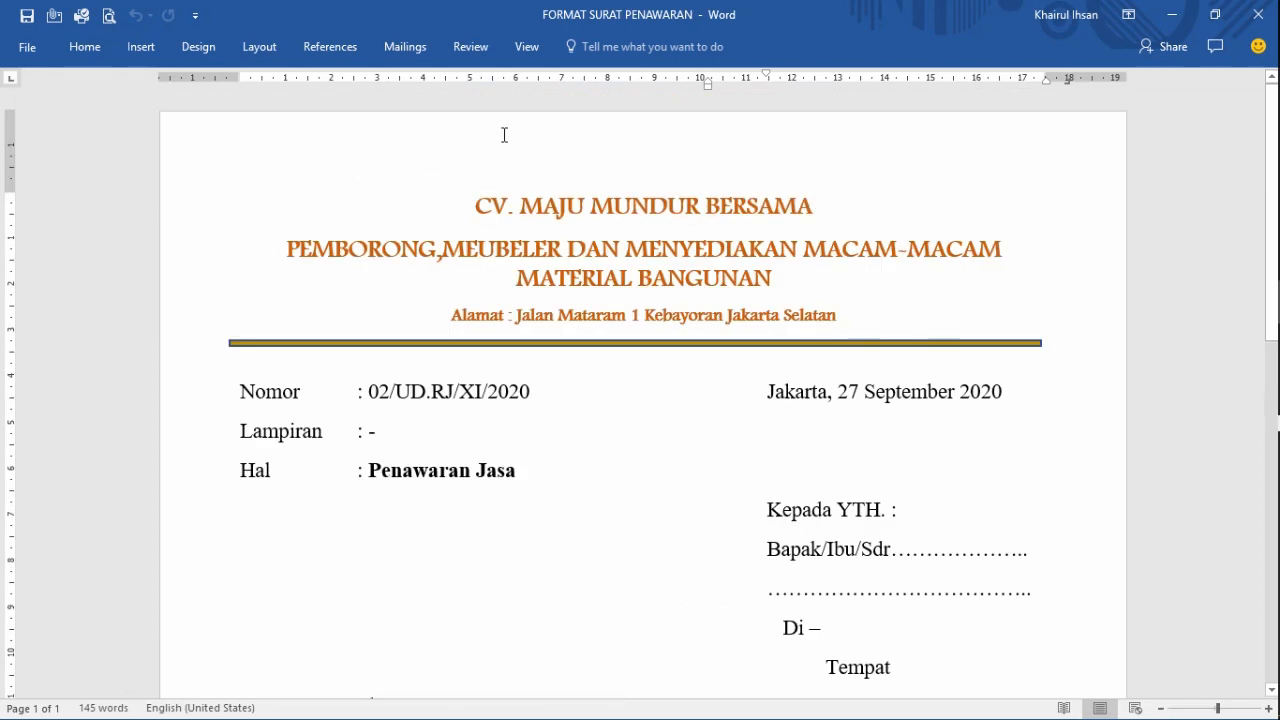
pyautogui.scroll(-4, 528, 380)
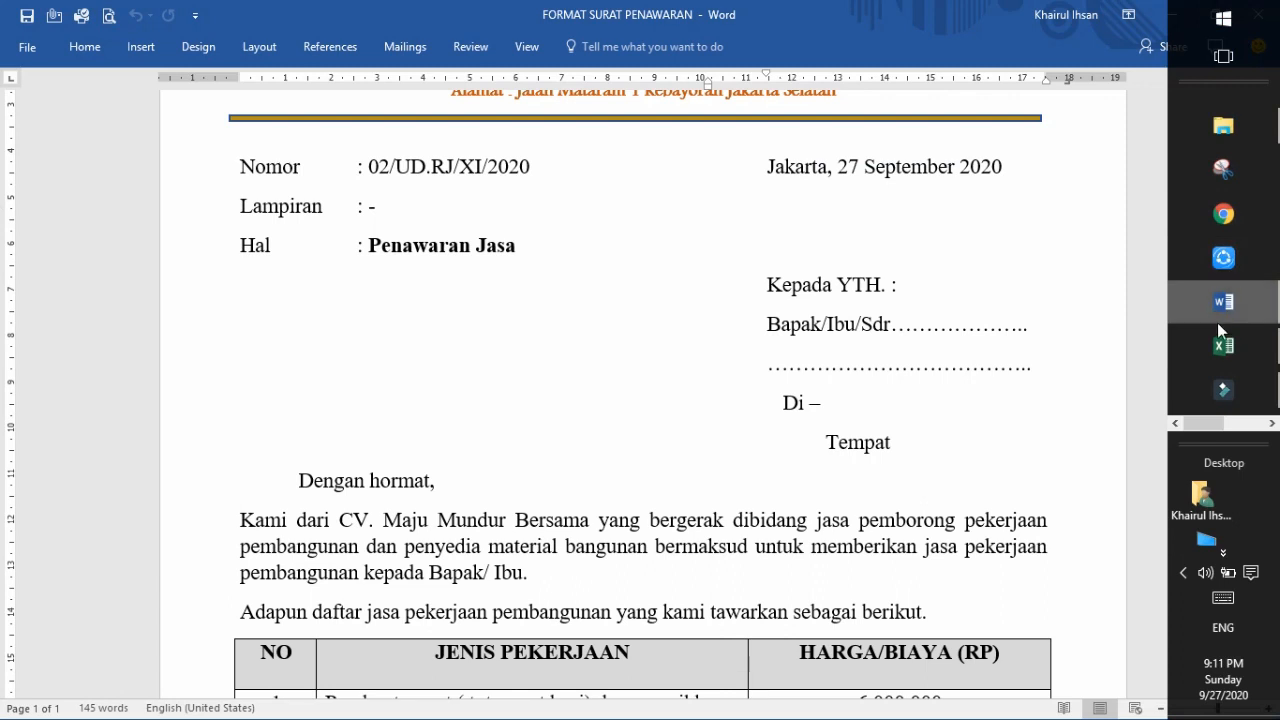
# Switch to the LIST PENERIMA workbook in Excel and examine the recipients' names and company addresses in rows 2 to 6.
pyautogui.click(1223, 346)
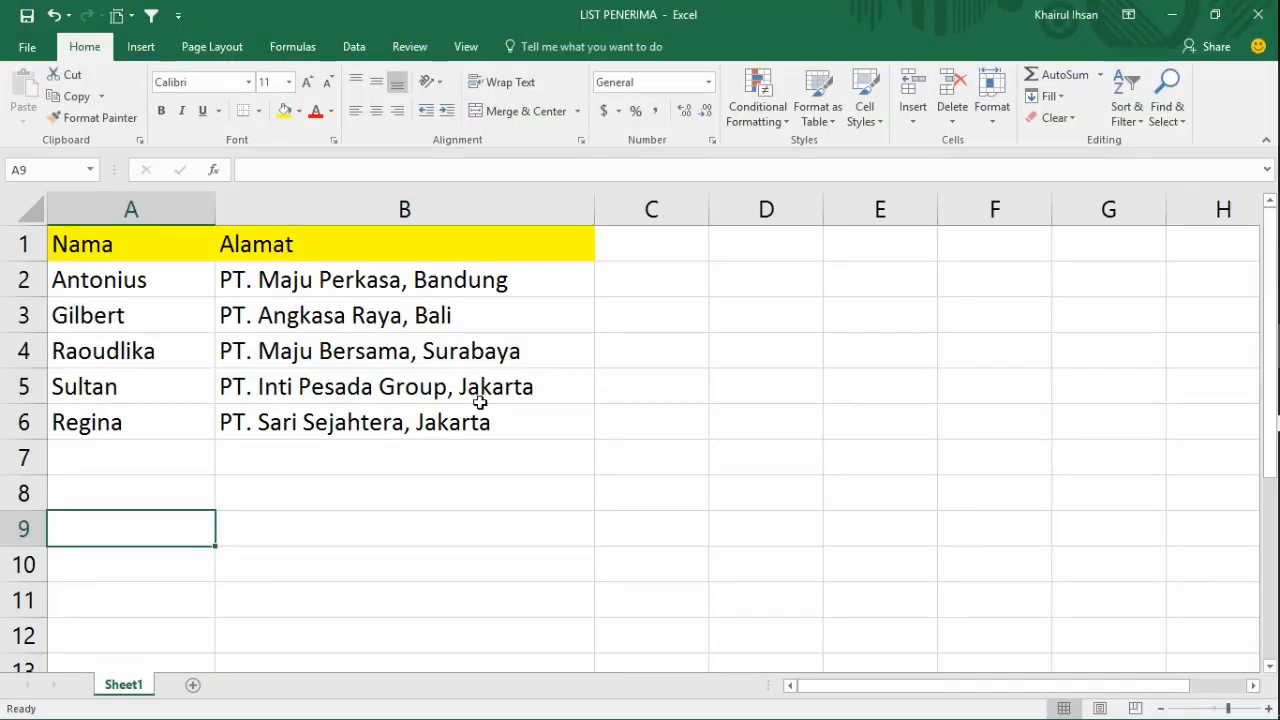
pyautogui.click(178, 270)
pyautogui.click(320, 362)
pyautogui.click(154, 380)
pyautogui.click(252, 342)
pyautogui.click(228, 270)
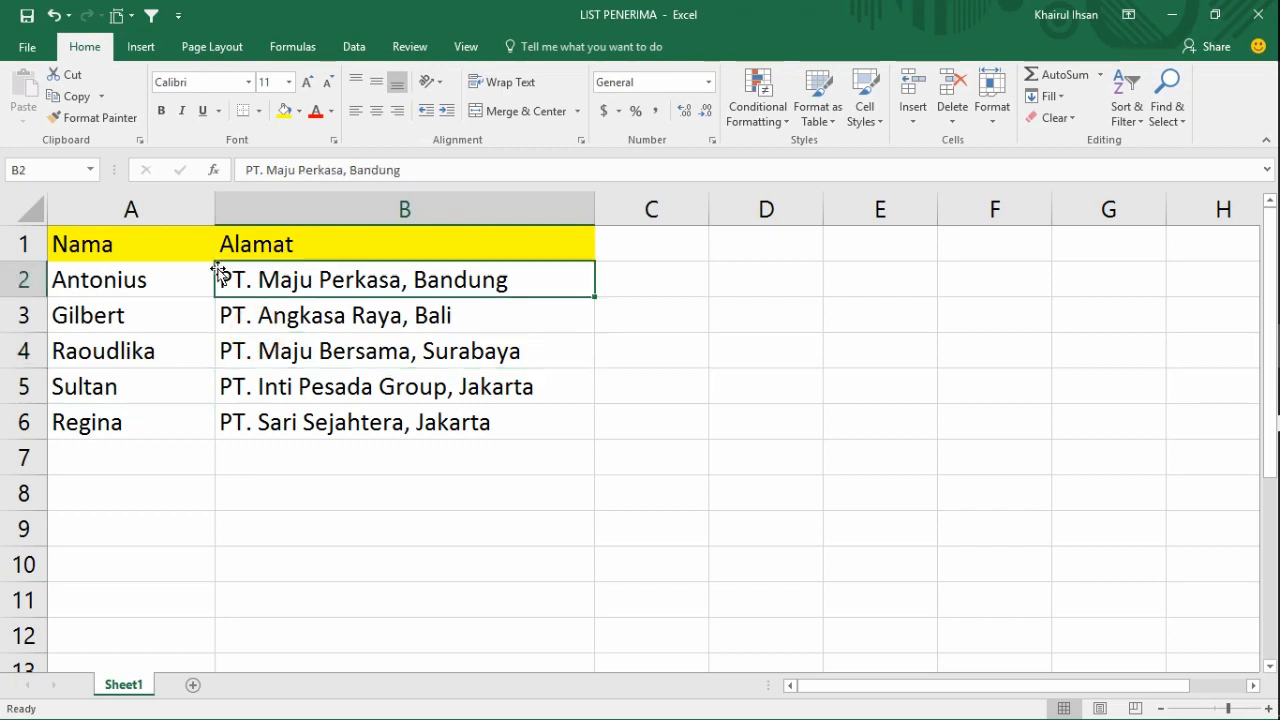
pyautogui.click(148, 245)
pyautogui.click(232, 252)
pyautogui.click(262, 278)
pyautogui.click(131, 281)
pyautogui.click(150, 315)
pyautogui.click(415, 392)
pyautogui.click(283, 491)
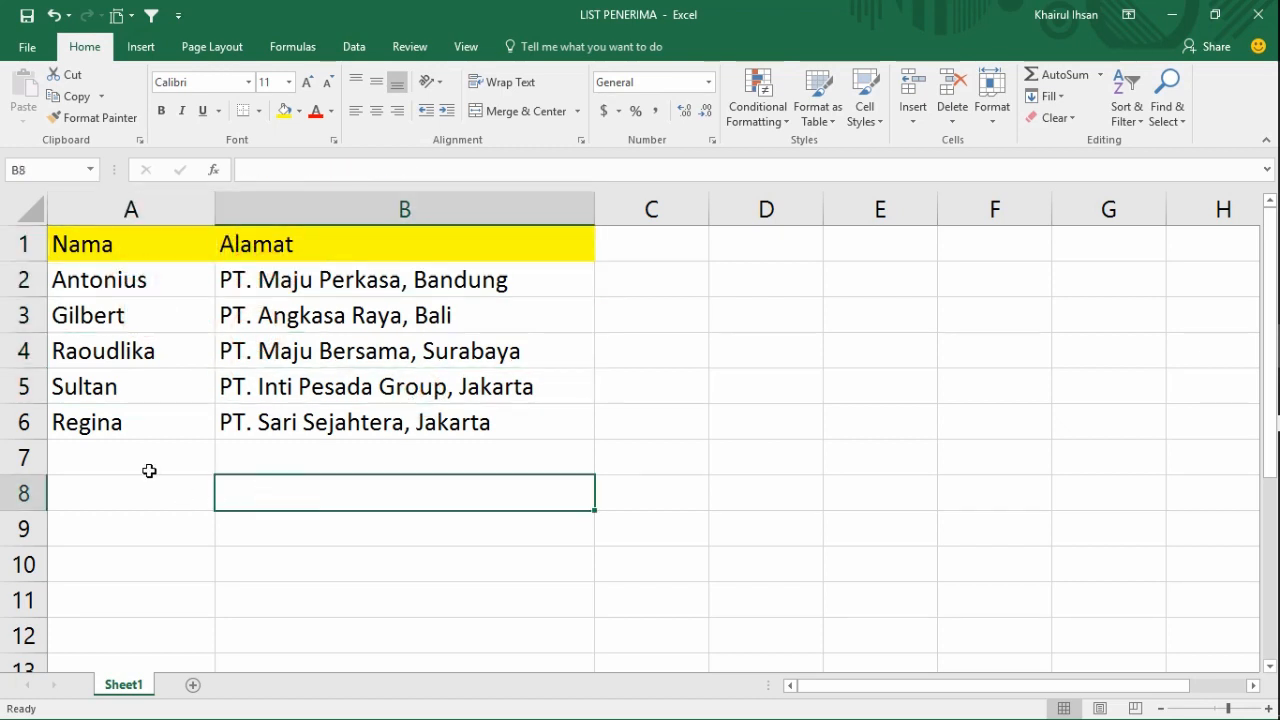
pyautogui.click(194, 417)
pyautogui.click(294, 378)
pyautogui.click(184, 311)
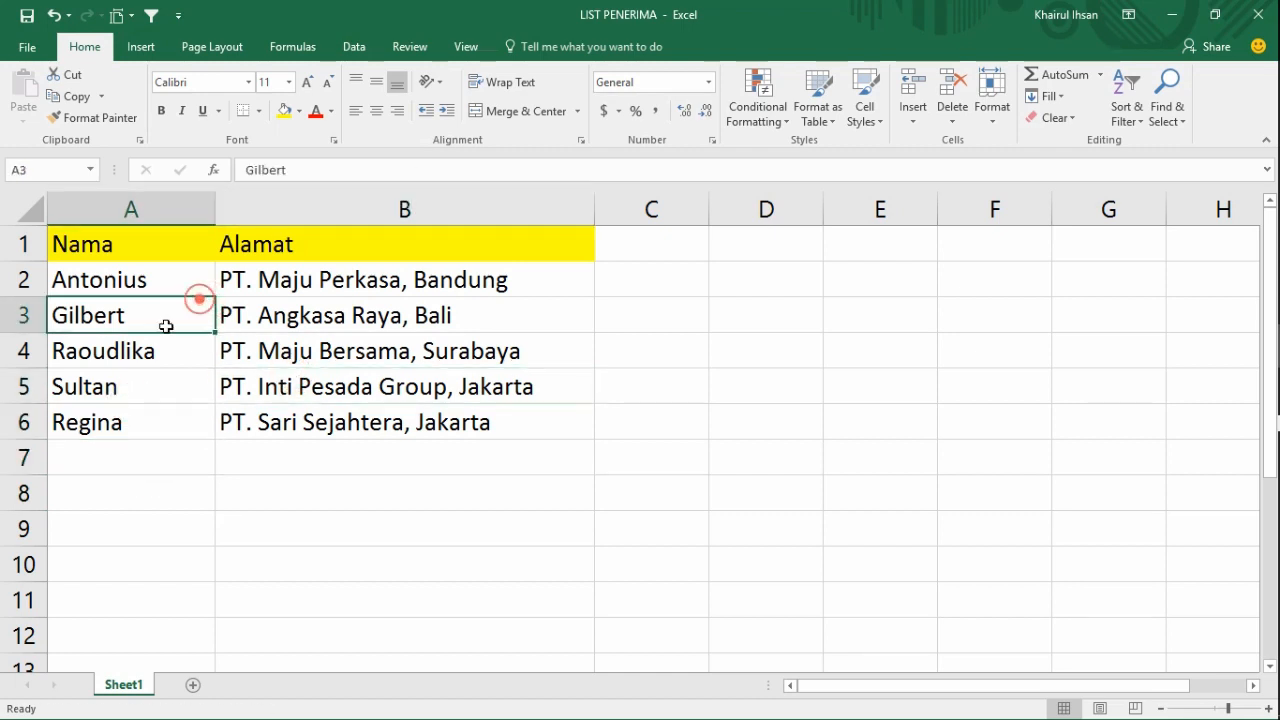
pyautogui.click(180, 467)
# Inspect the Nama and Alamat column headers and the range of recipient names A2:A6 beneath the first one.
pyautogui.click(106, 244)
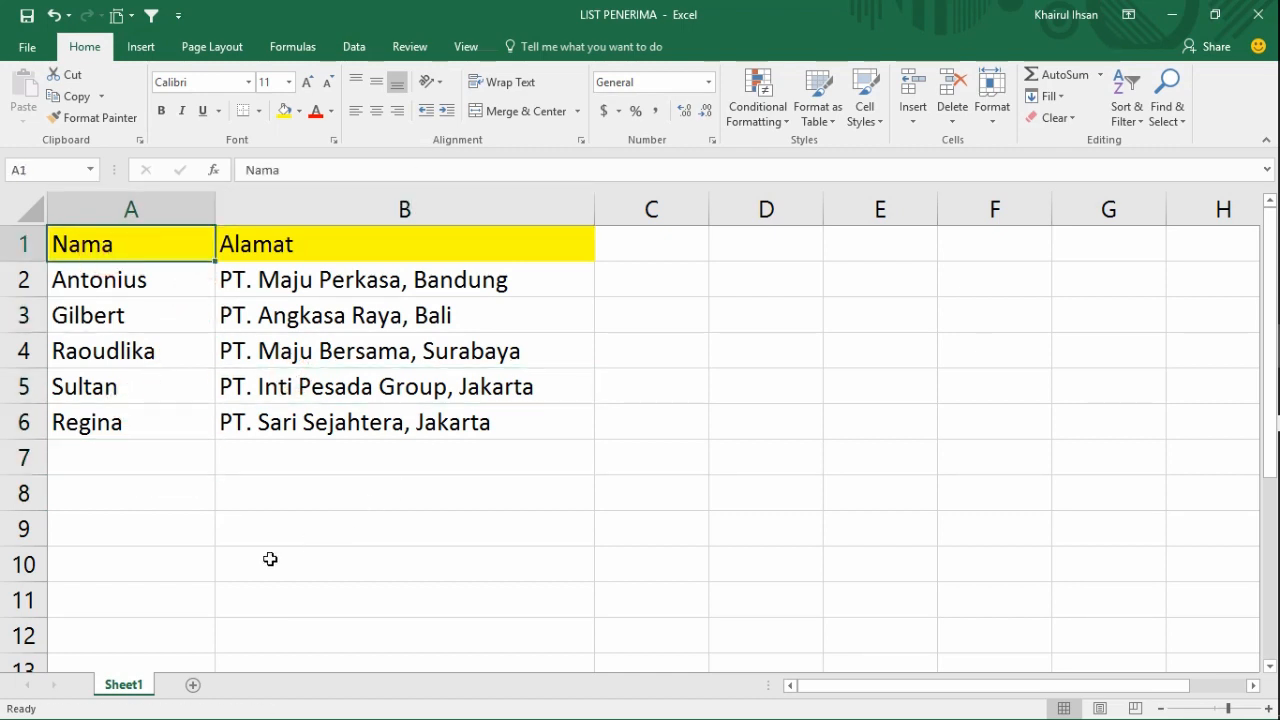
pyautogui.moveTo(137, 281); pyautogui.dragTo(137, 420)
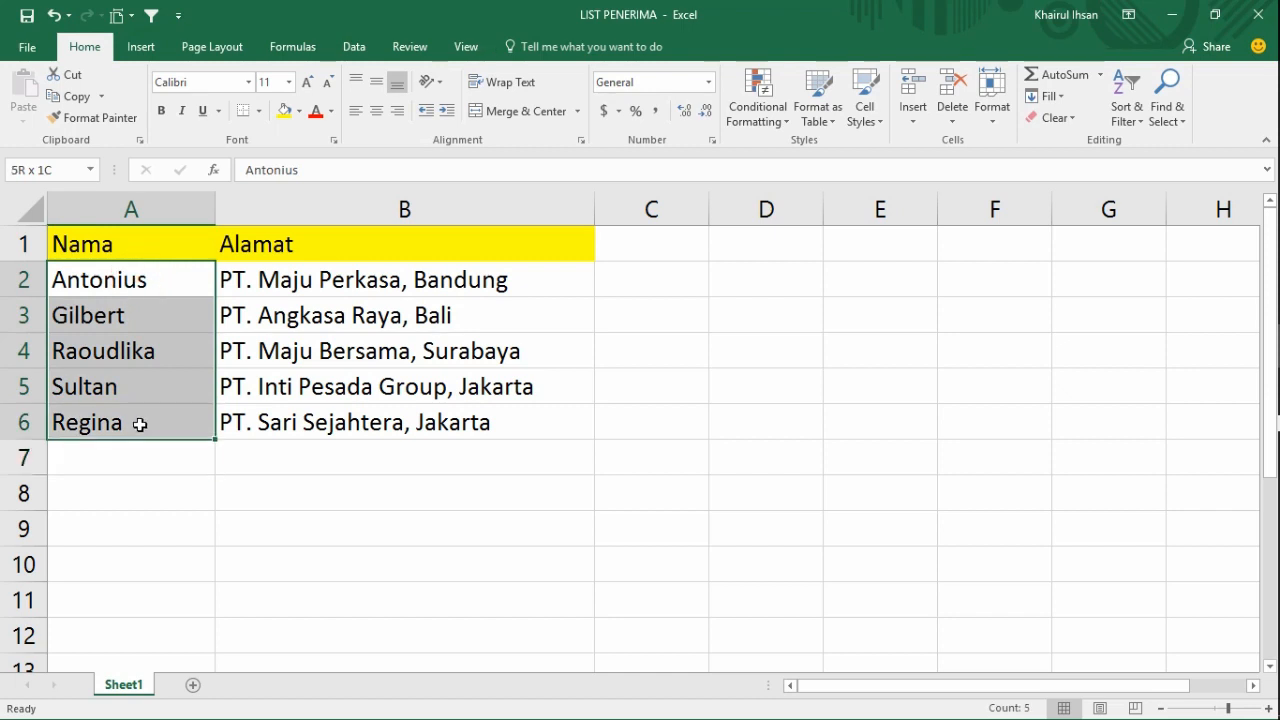
pyautogui.click(343, 566)
pyautogui.click(122, 244)
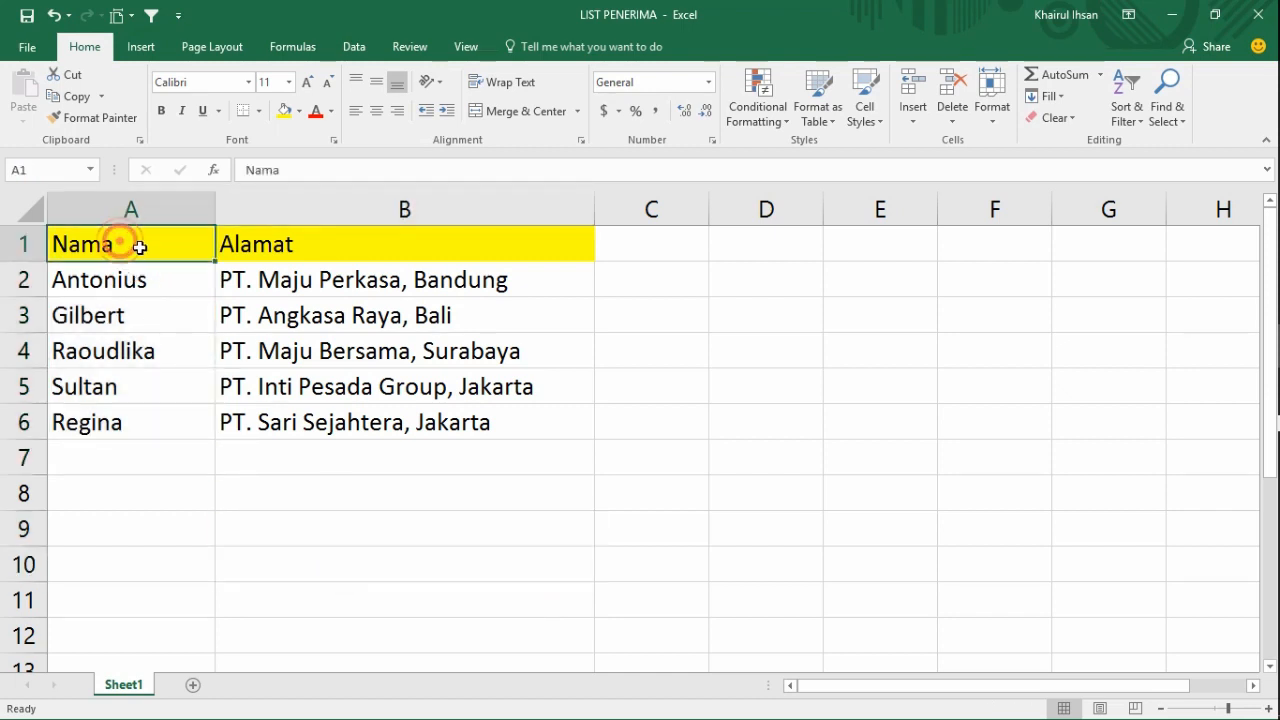
pyautogui.click(285, 244)
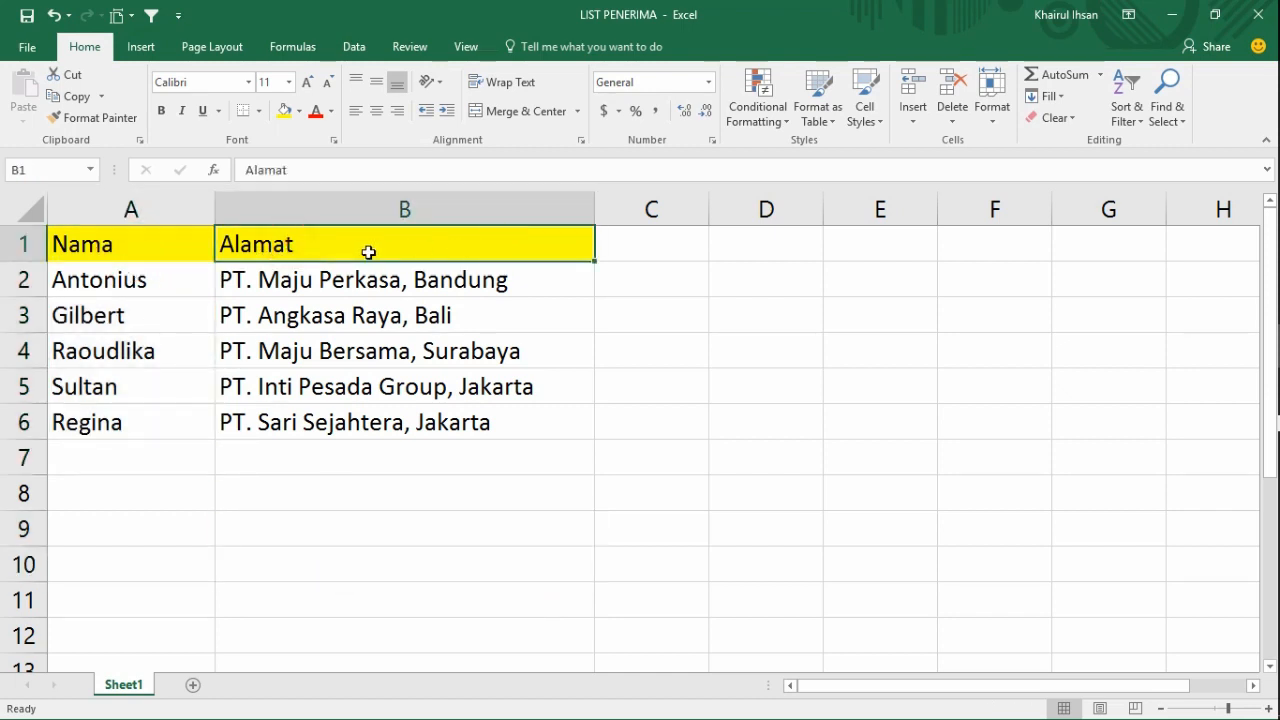
pyautogui.click(172, 238)
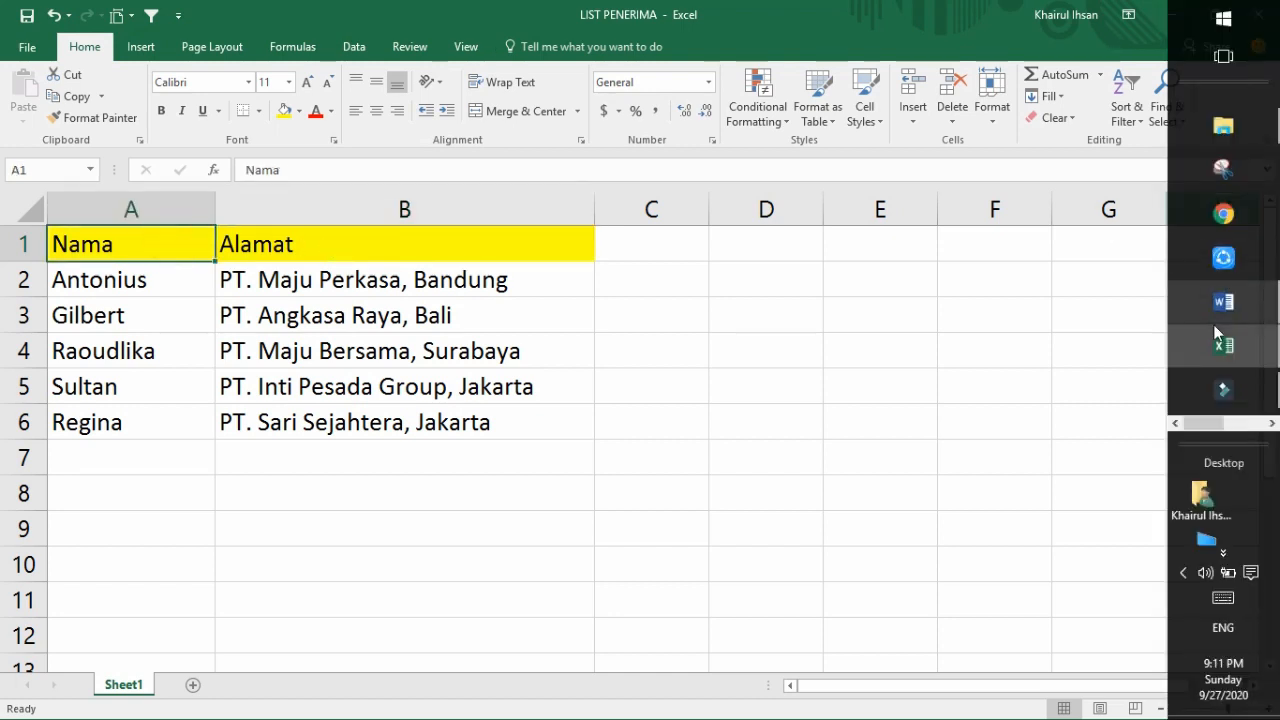
# Compare the letter template's recipient placeholders in Word with the Excel recipient list, checking its header row 1 and name entries.
pyautogui.click(1228, 310)
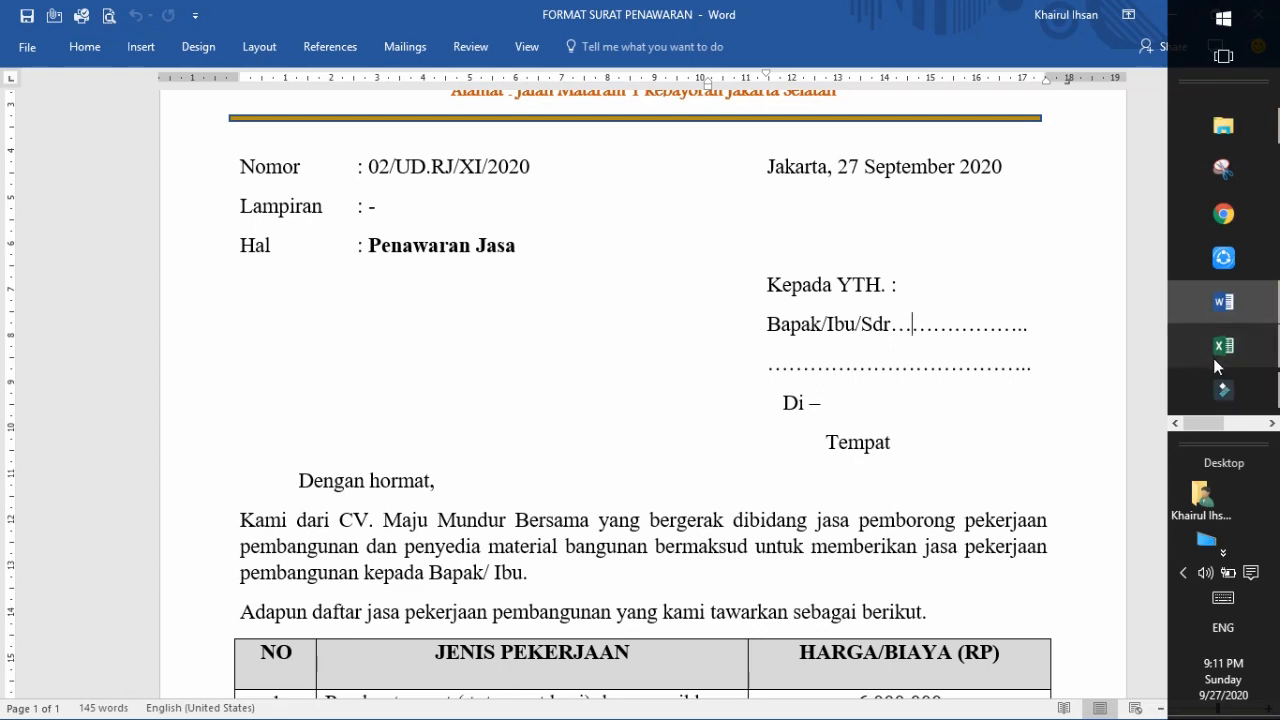
pyautogui.click(1260, 348)
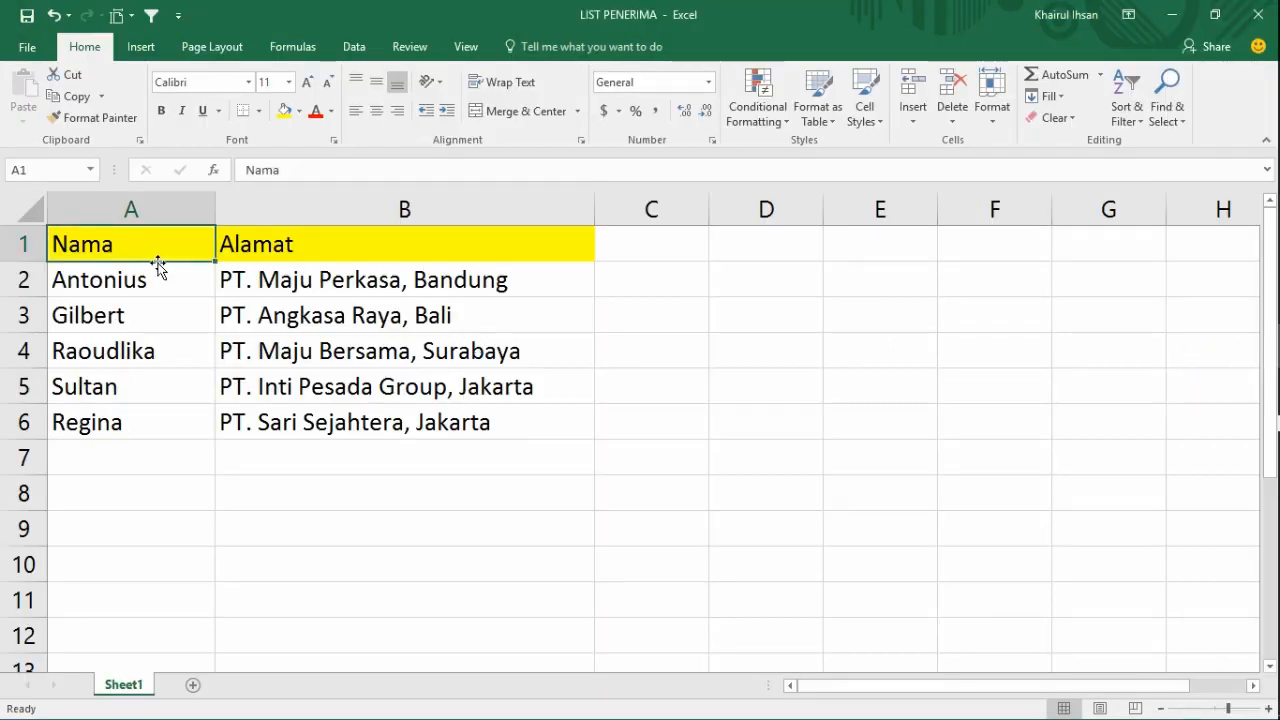
pyautogui.click(100, 280)
pyautogui.click(100, 340)
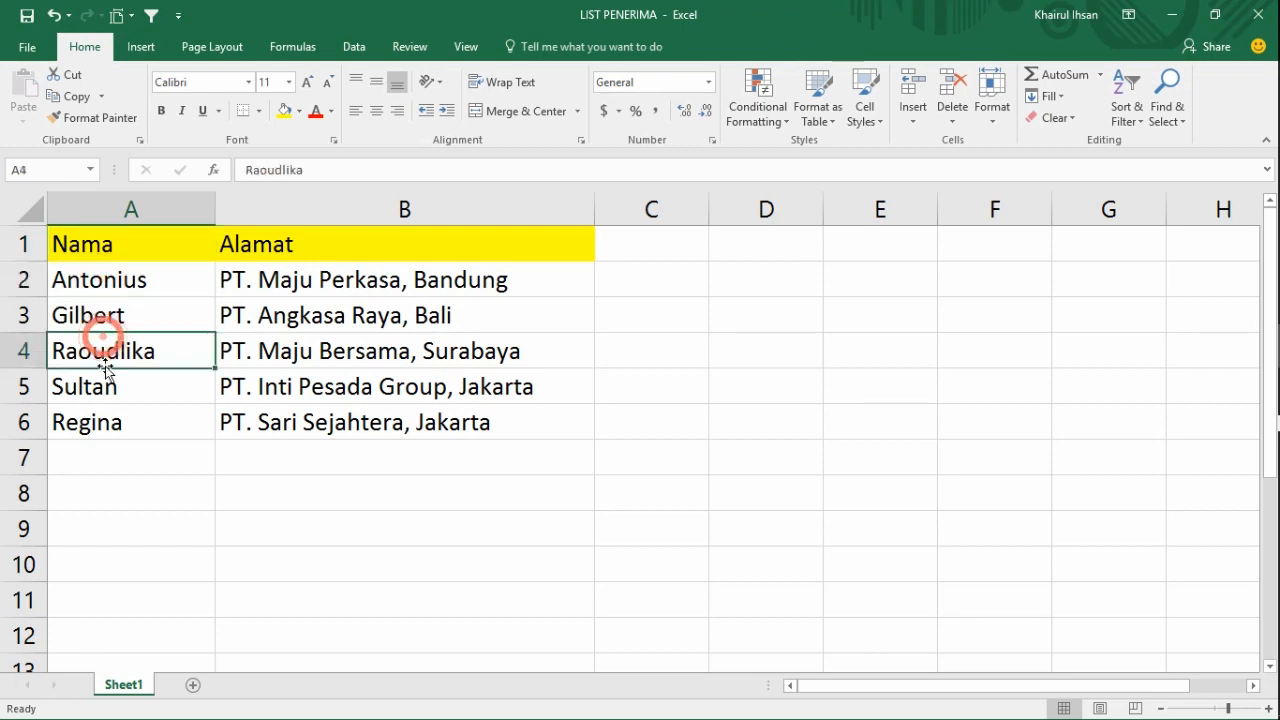
pyautogui.click(18, 247)
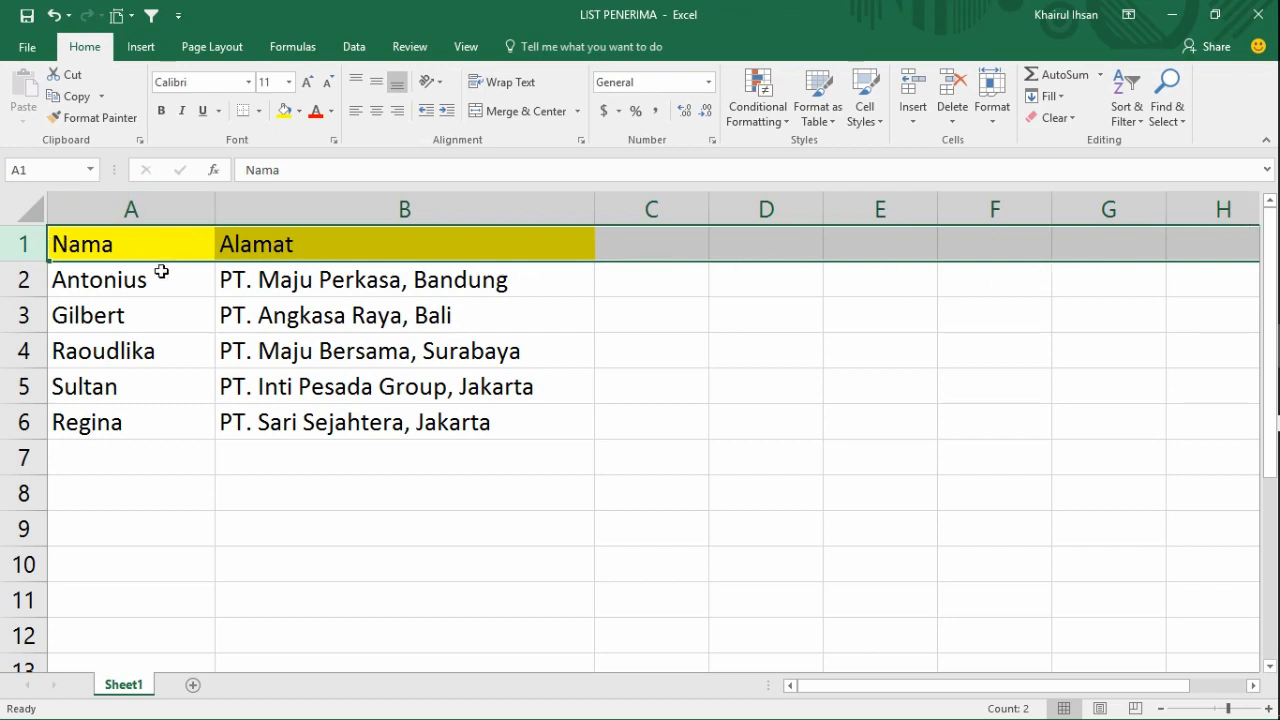
pyautogui.click(75, 245)
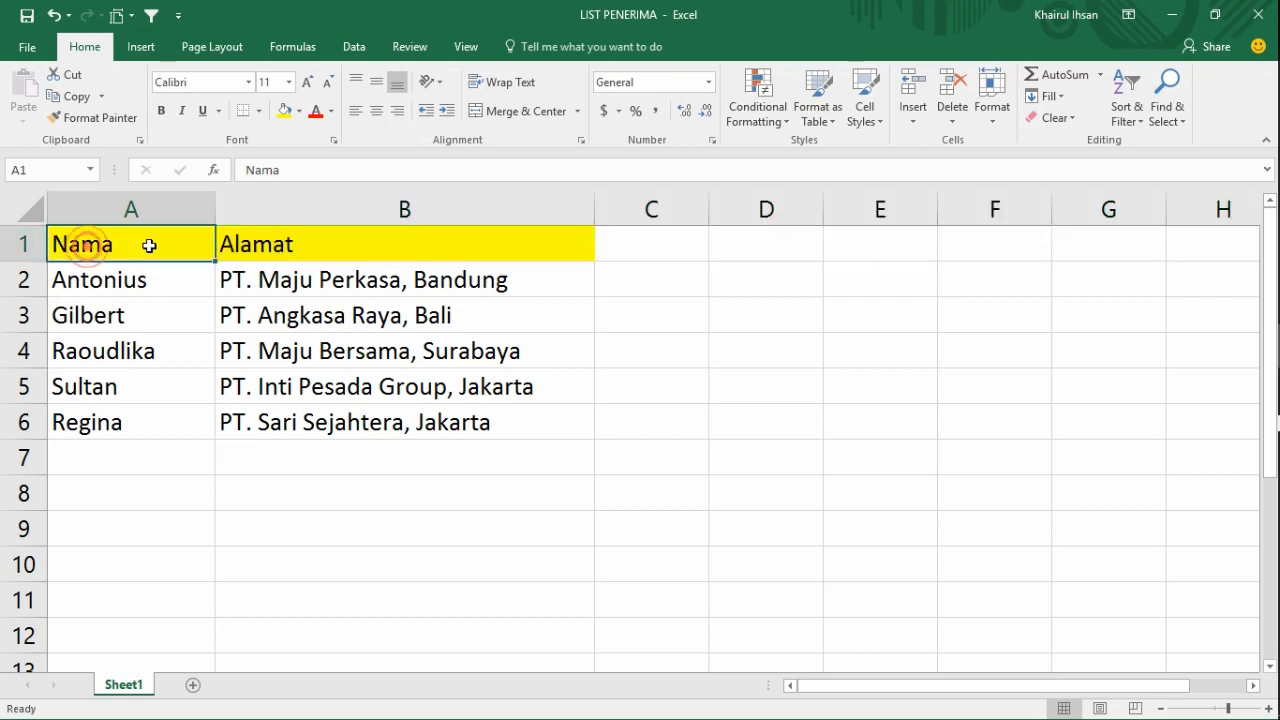
pyautogui.click(256, 245)
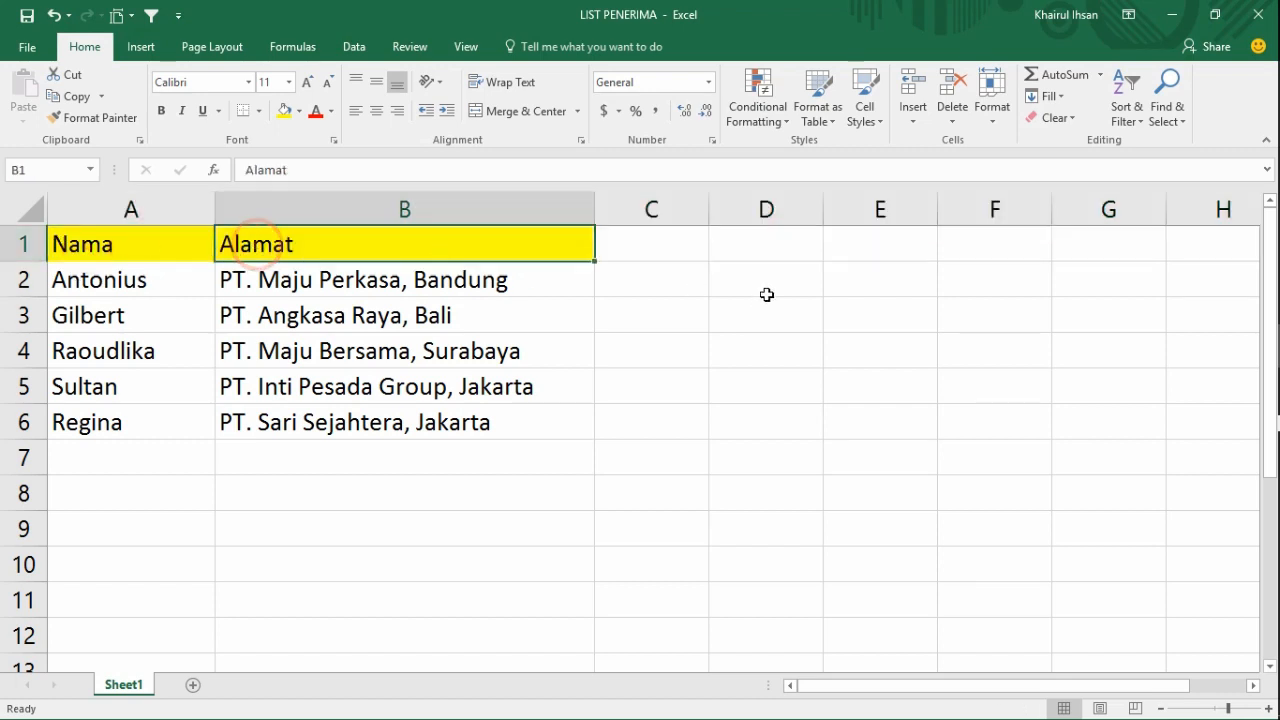
# Examine the recipient names in A2:A6 and their company addresses in B2:B6 beneath the Nama and Alamat headers.
pyautogui.click(678, 246)
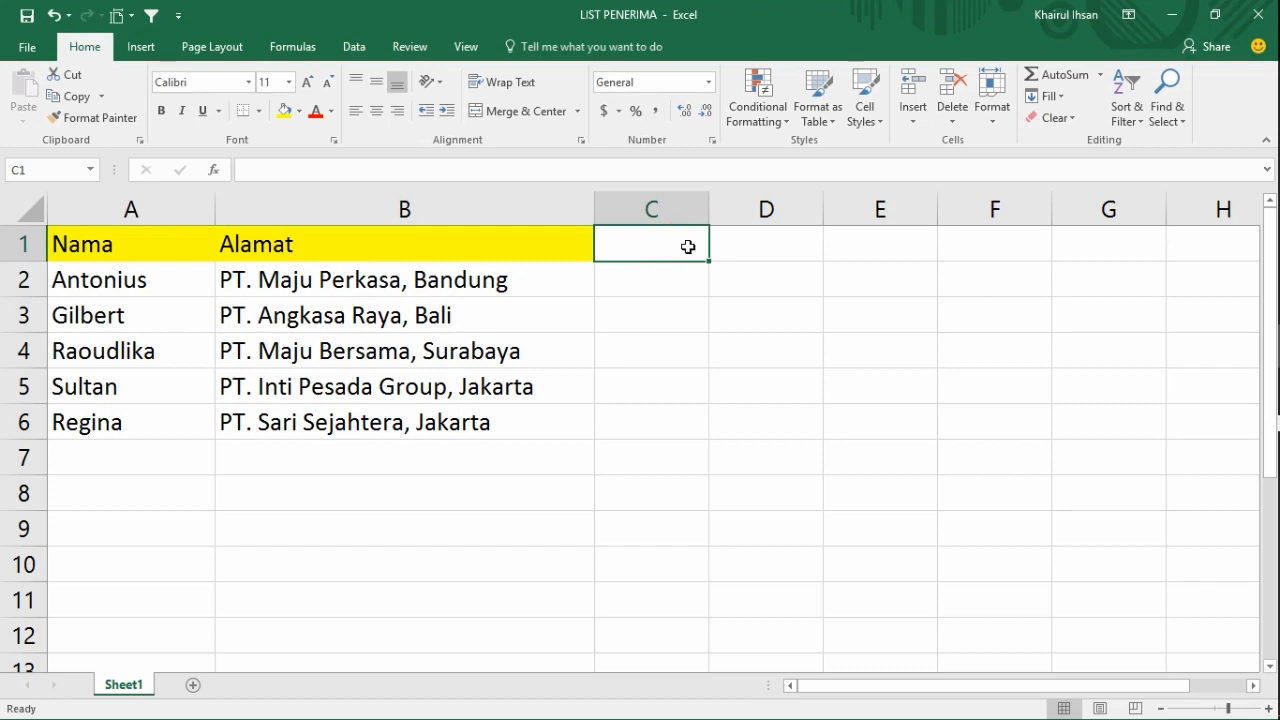
pyautogui.click(273, 360)
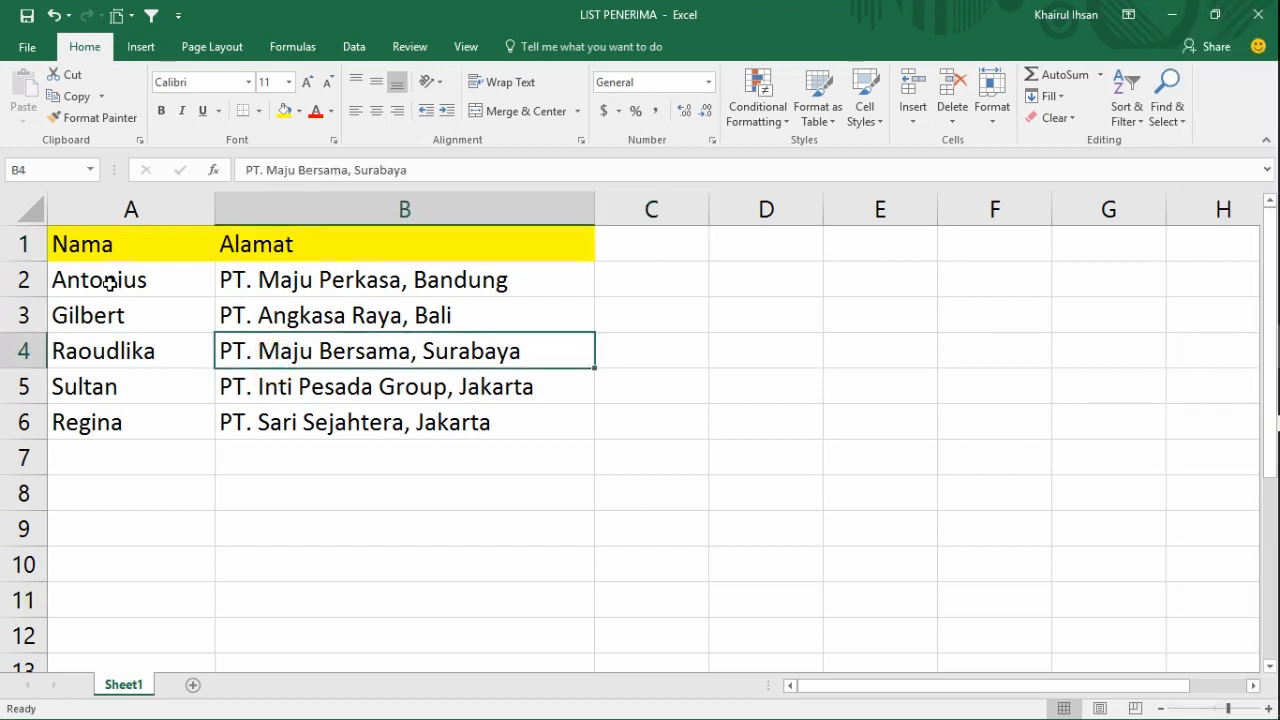
pyautogui.moveTo(110, 283); pyautogui.dragTo(40, 422)
pyautogui.moveTo(240, 292); pyautogui.dragTo(234, 414)
pyautogui.click(472, 590)
pyautogui.click(157, 291)
pyautogui.click(397, 366)
pyautogui.click(205, 410)
pyautogui.click(176, 284)
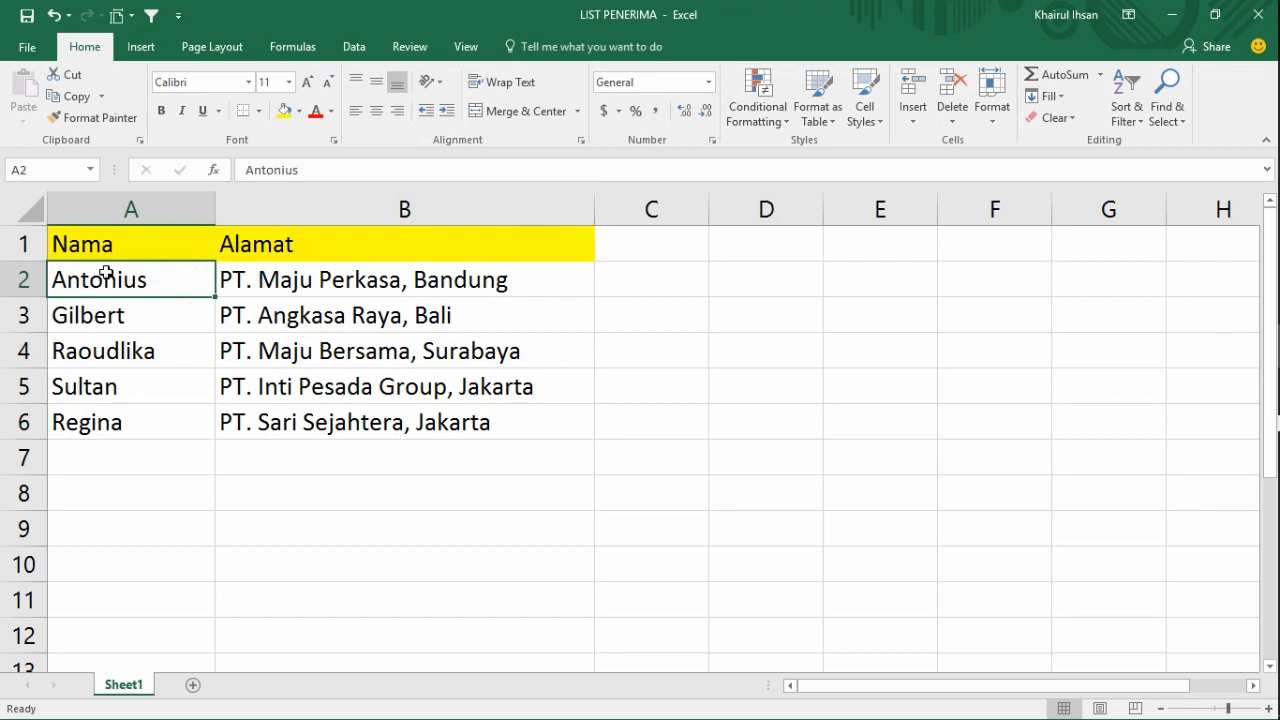
# Add a sixth recipient in row 7, entering the recipient's name under Nama and "PT. SMKN 15, Jakarta" under Alamat.
pyautogui.click(99, 448)
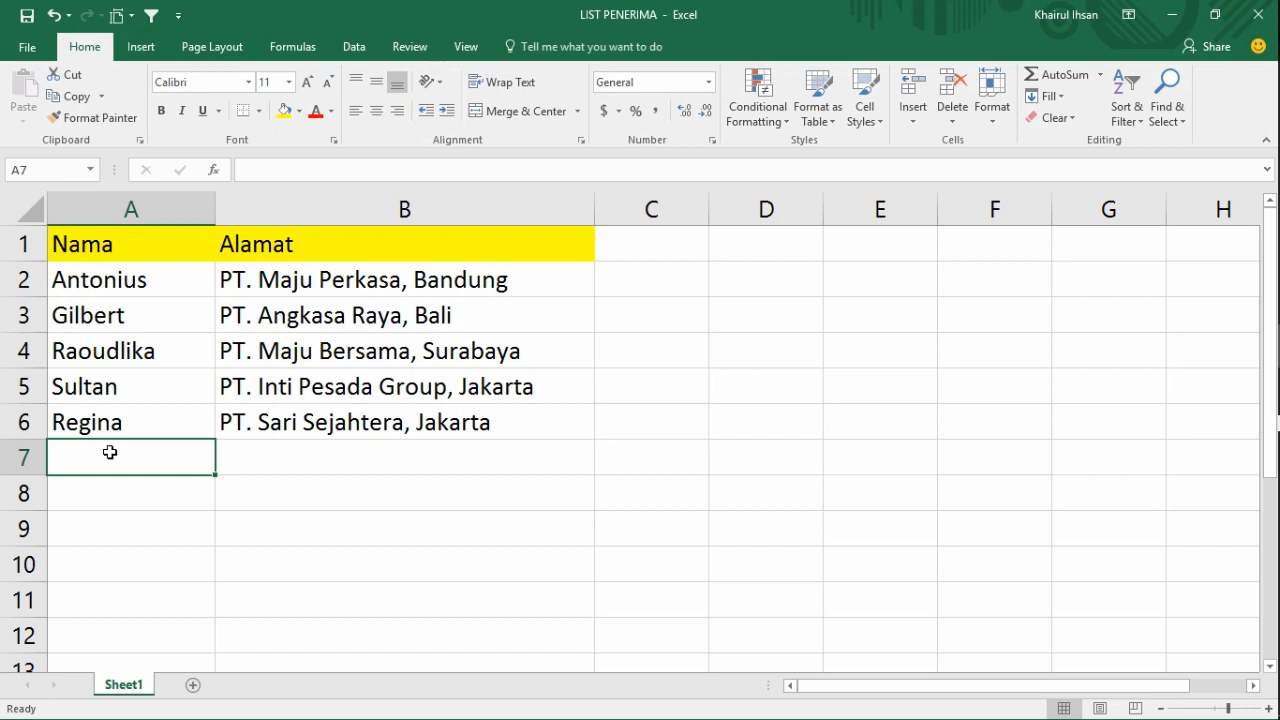
pyautogui.write('Handoko')
pyautogui.press('Tab')
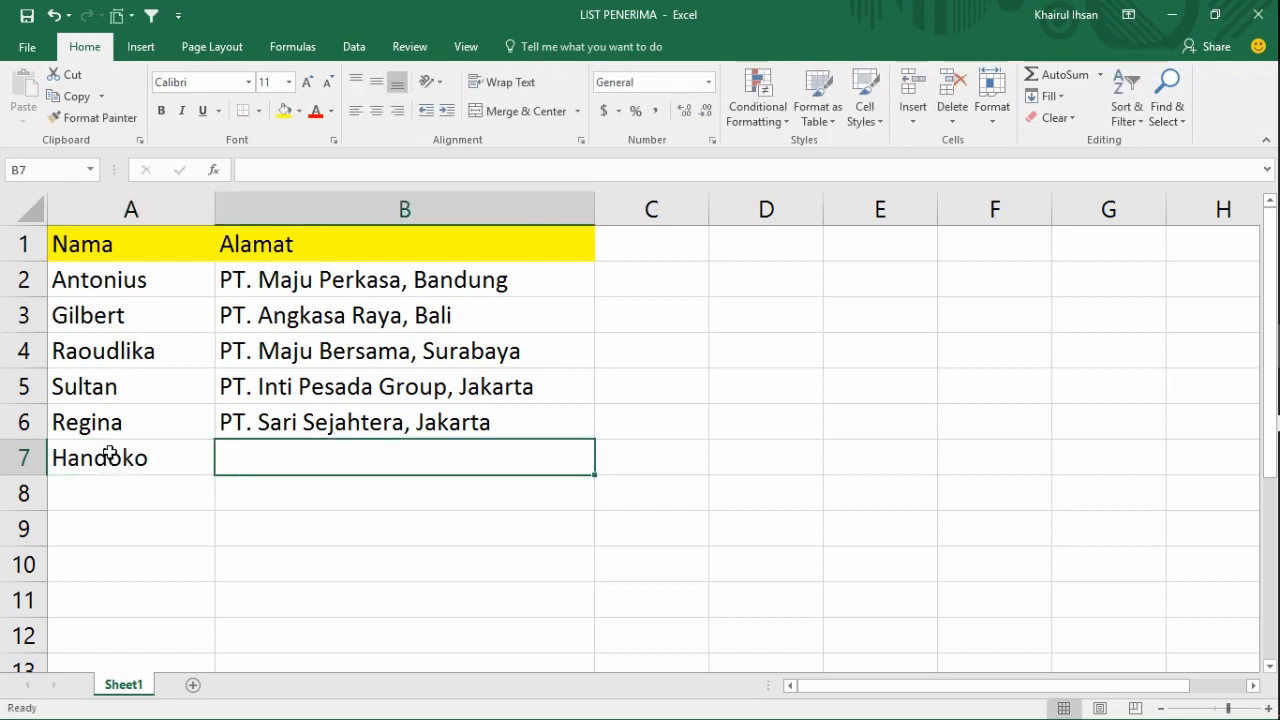
pyautogui.write('PT. SMKN 15 Jakarta')
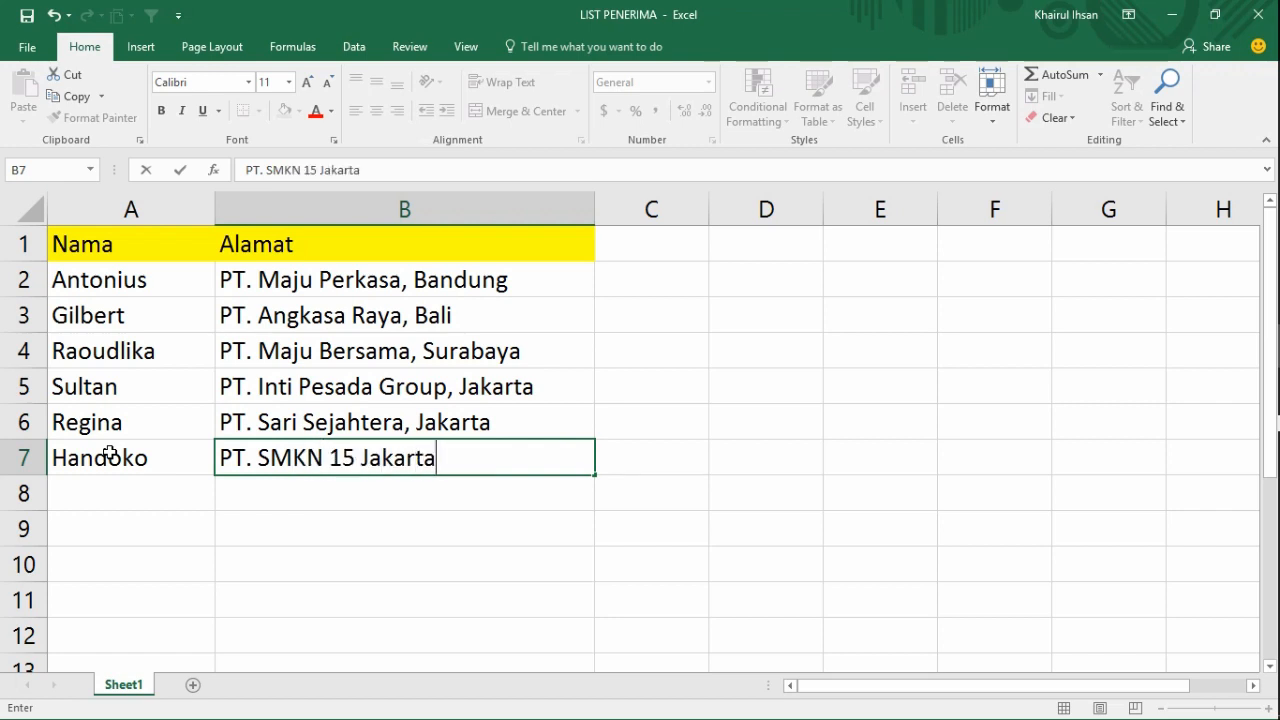
pyautogui.moveTo(357, 457); pyautogui.dragTo(346, 456)
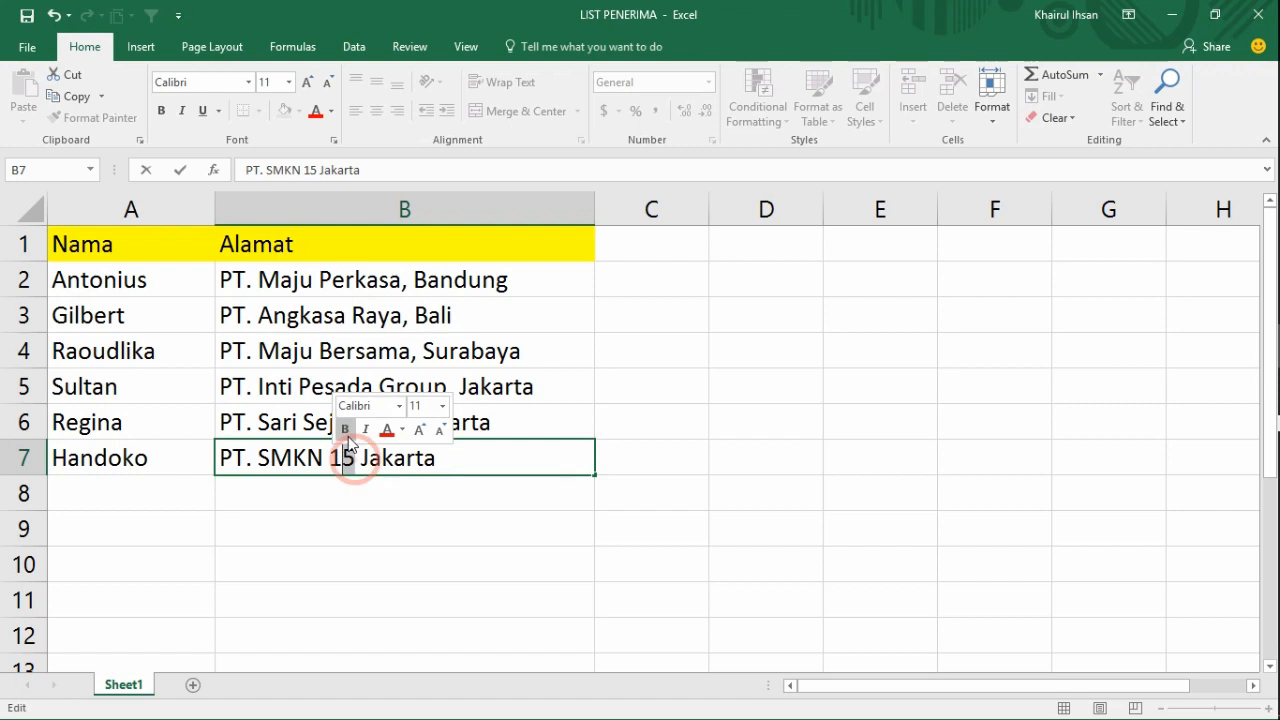
pyautogui.click(357, 457)
pyautogui.press('Delete')
pyautogui.write(',')
pyautogui.press('Return')
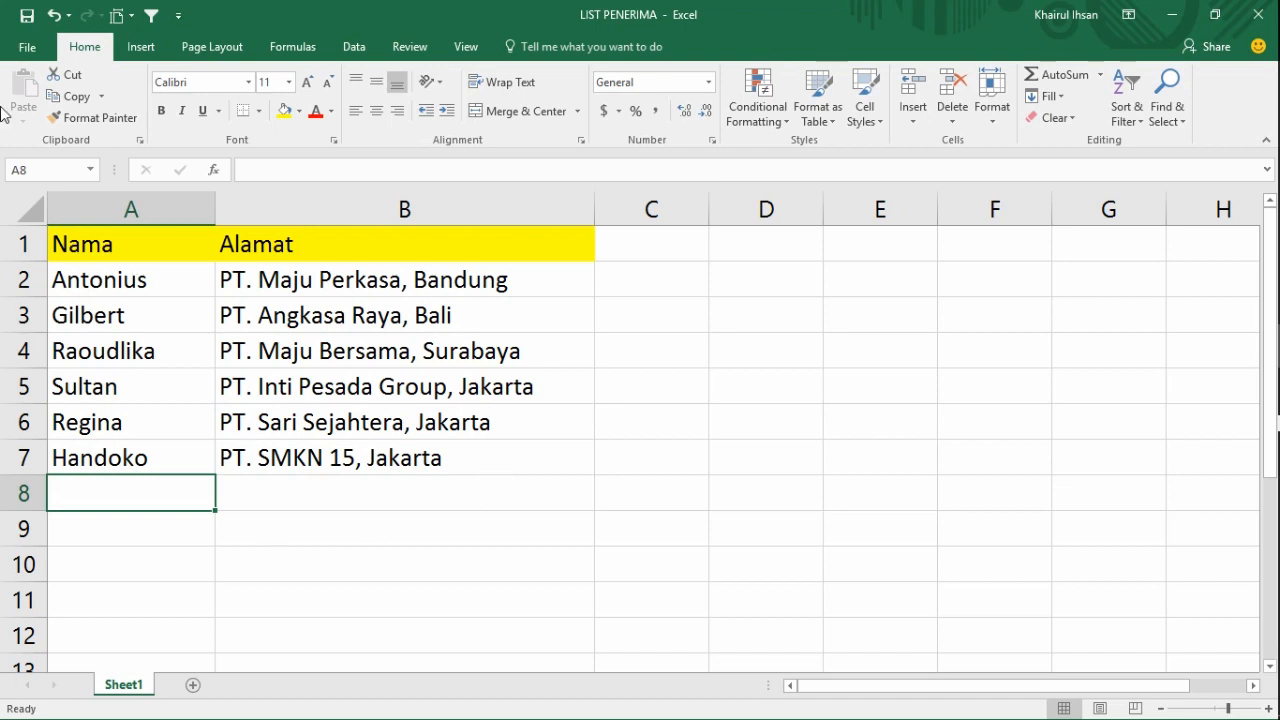
# Switch to the FORMAT SURAT PENAWARAN letter in Word and start a mail merge of the Letters type.
pyautogui.moveTo(1258, 244)
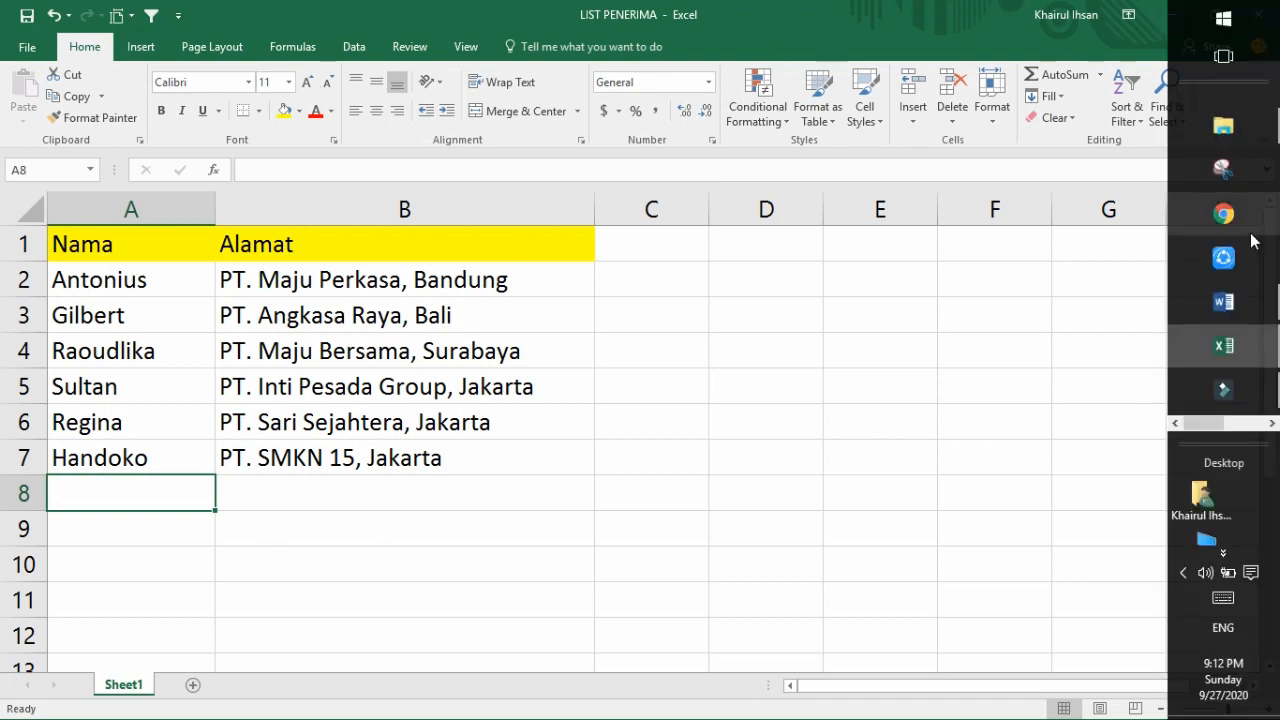
pyautogui.click(1237, 304)
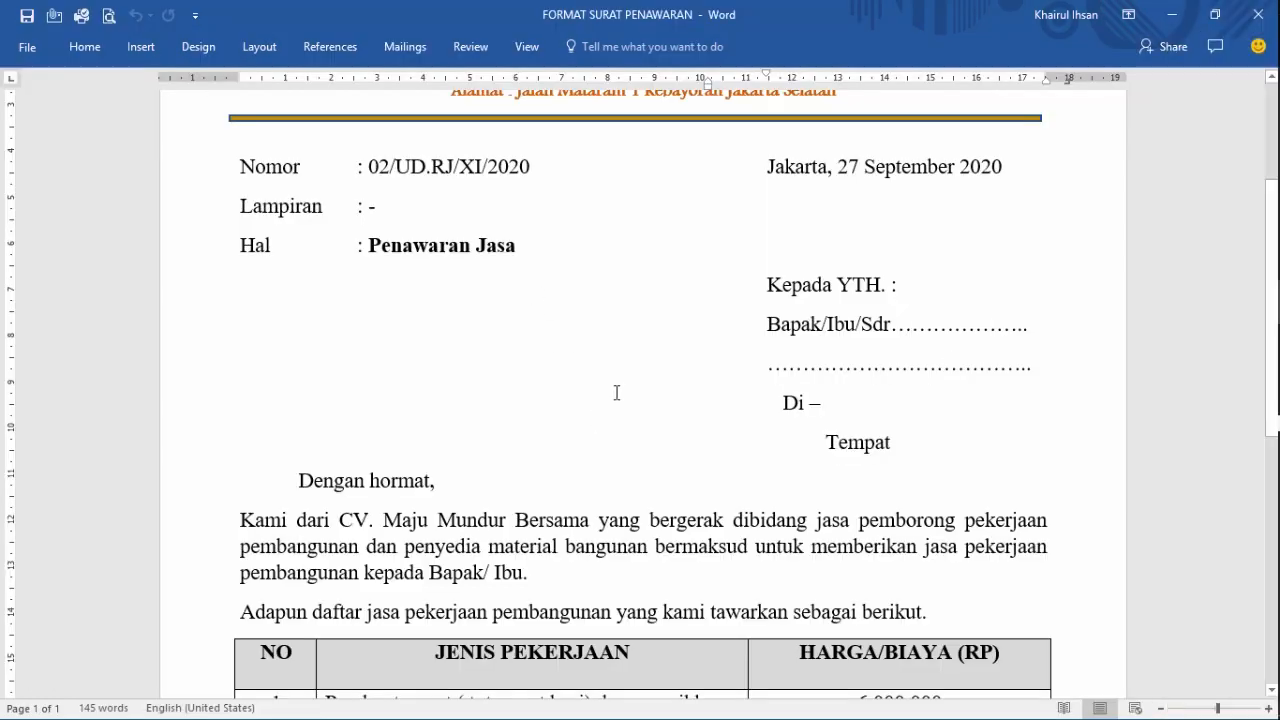
pyautogui.scroll(2, 747, 304)
pyautogui.scroll(-2, 826, 356)
pyautogui.click(404, 46)
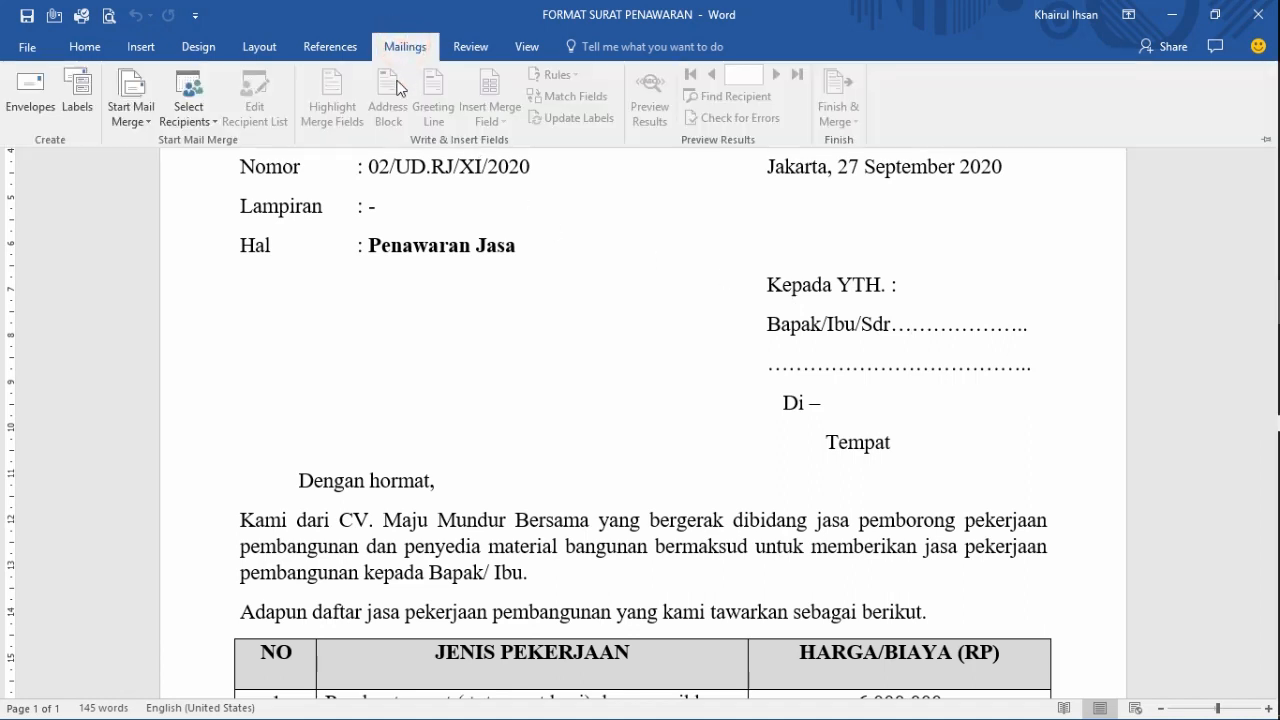
pyautogui.click(141, 121)
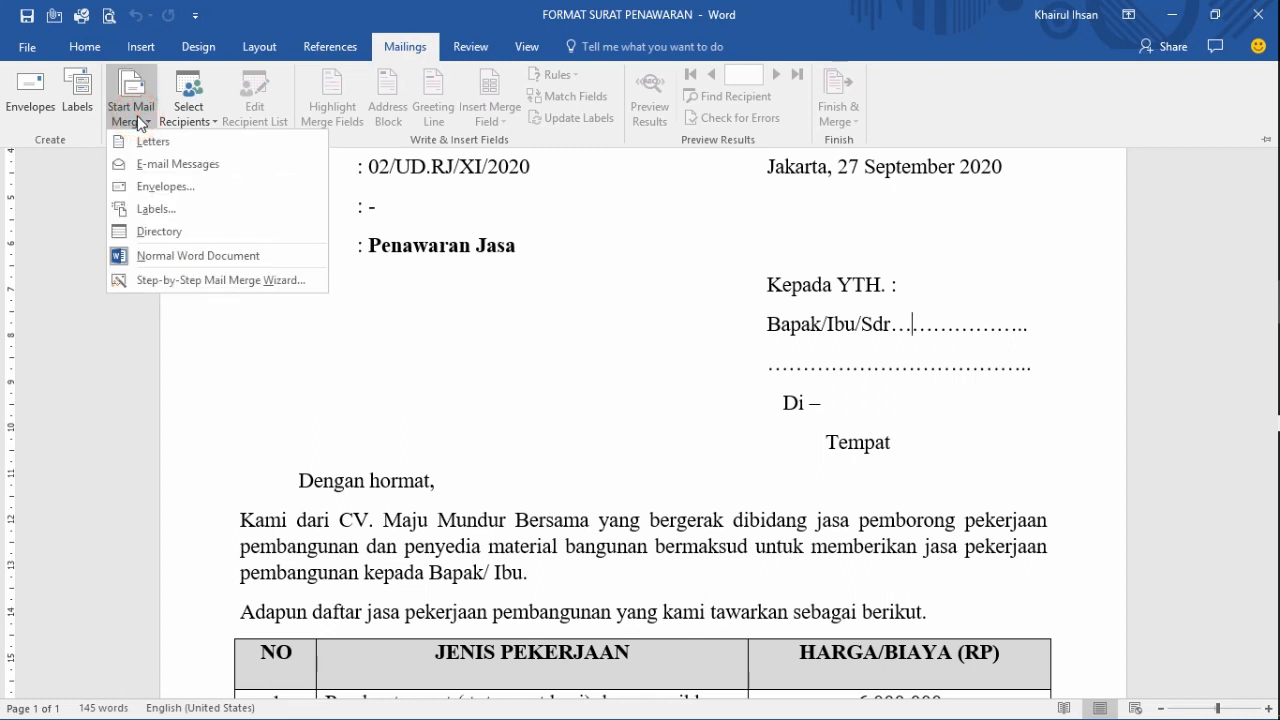
pyautogui.click(145, 142)
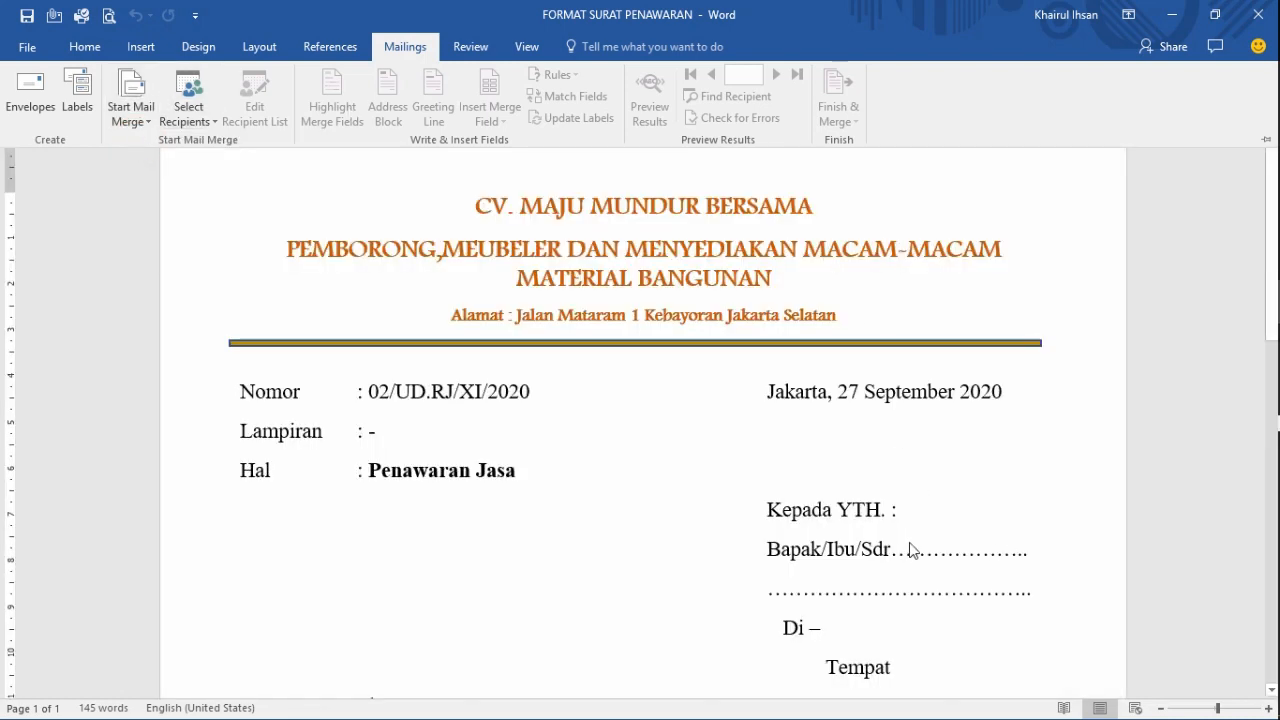
pyautogui.scroll(-5, 825, 450)
pyautogui.scroll(-5, 835, 438)
pyautogui.scroll(10, 837, 420)
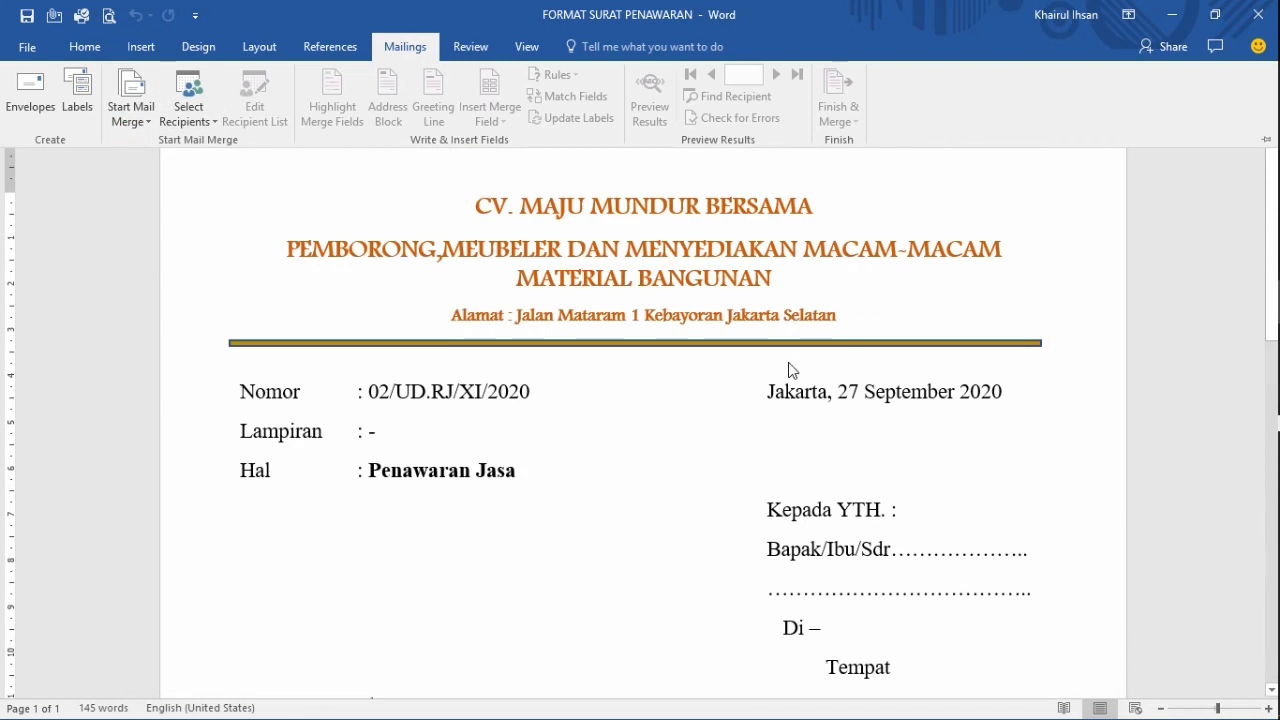
pyautogui.click(163, 125)
pyautogui.click(131, 118)
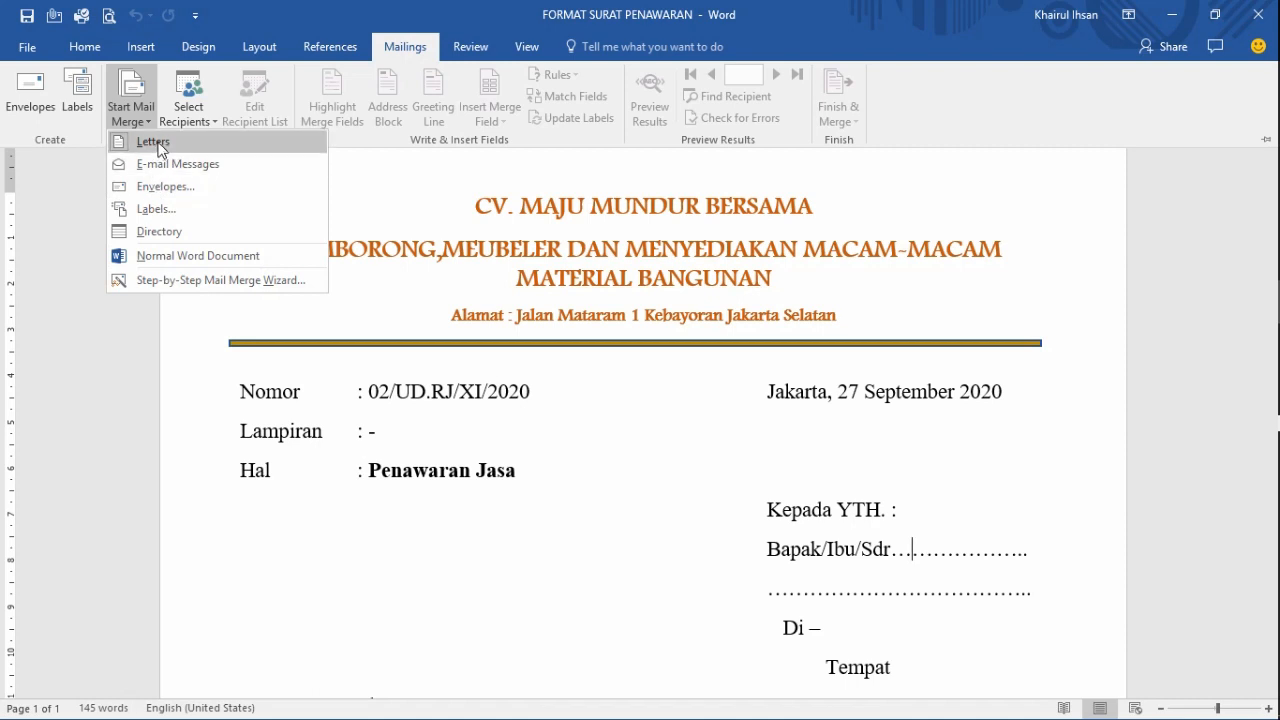
# Choose the existing LIST PENERIMA workbook from the MAILING folder on DATA (D:) as the merge's recipient list.
pyautogui.click(191, 106)
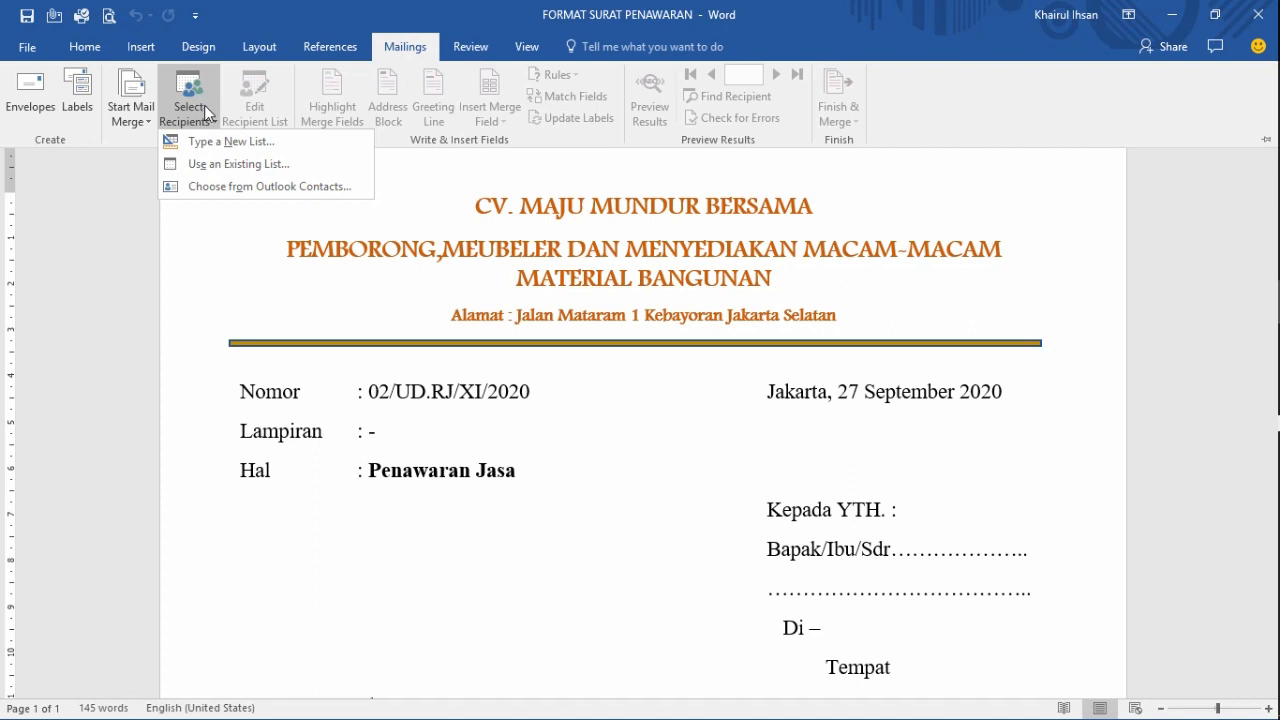
pyautogui.click(238, 165)
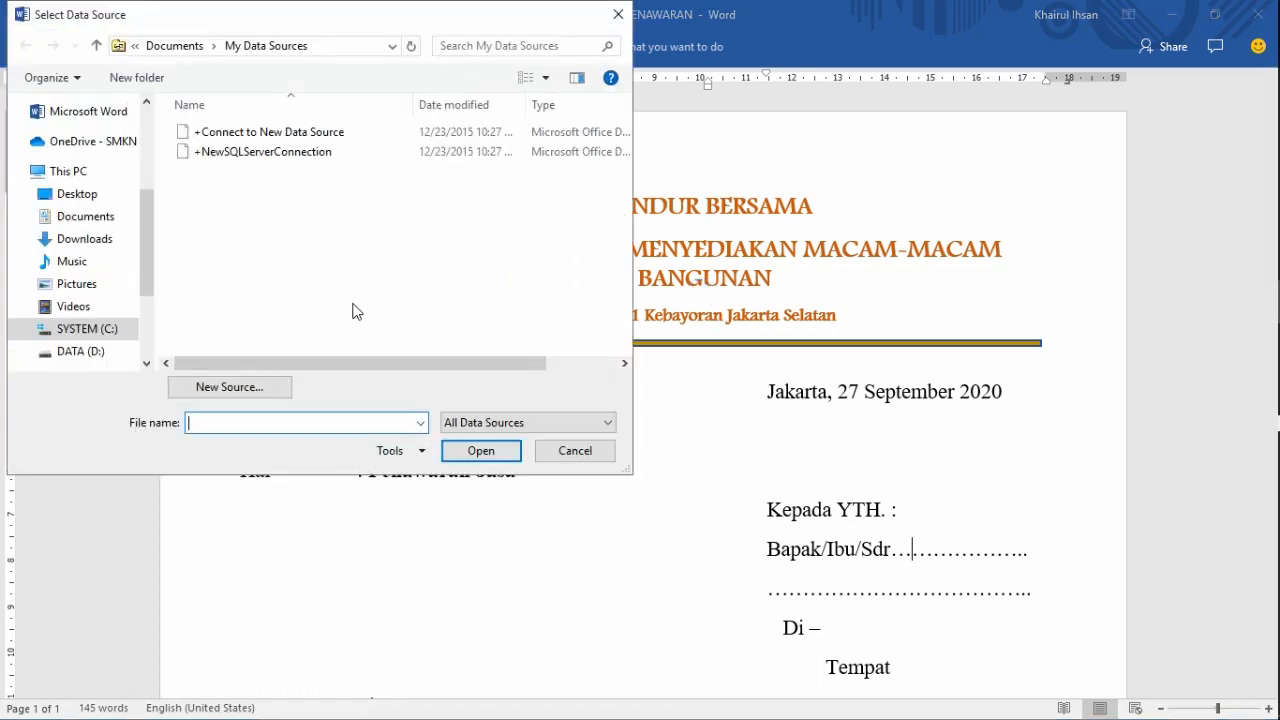
pyautogui.moveTo(147, 245); pyautogui.dragTo(145, 258)
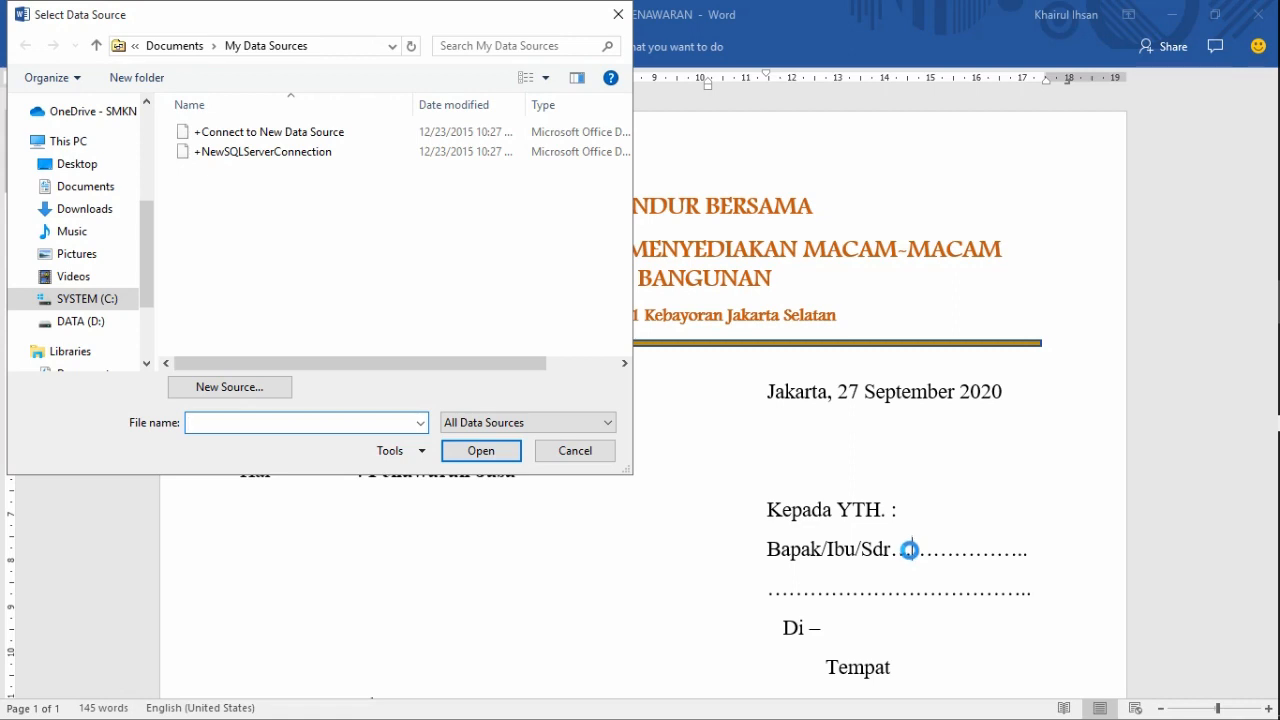
pyautogui.click(75, 325)
pyautogui.click(204, 128)
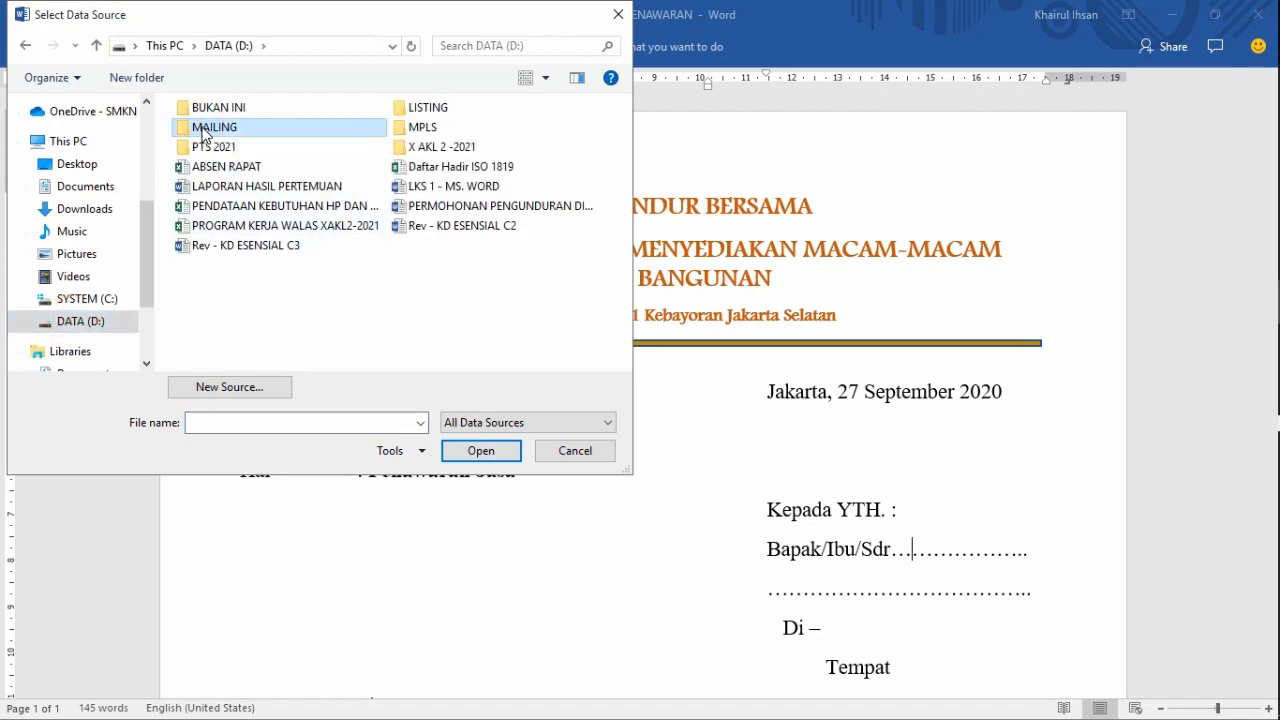
pyautogui.doubleClick(204, 130)
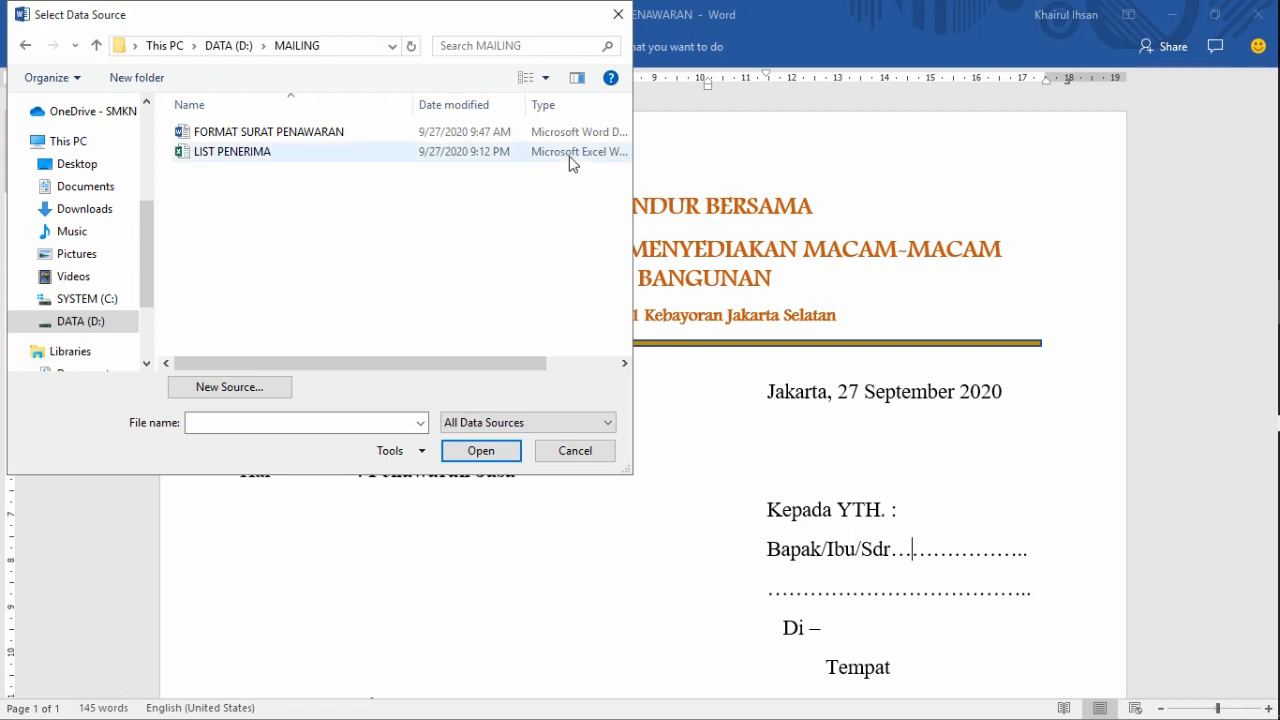
pyautogui.click(222, 160)
pyautogui.click(471, 450)
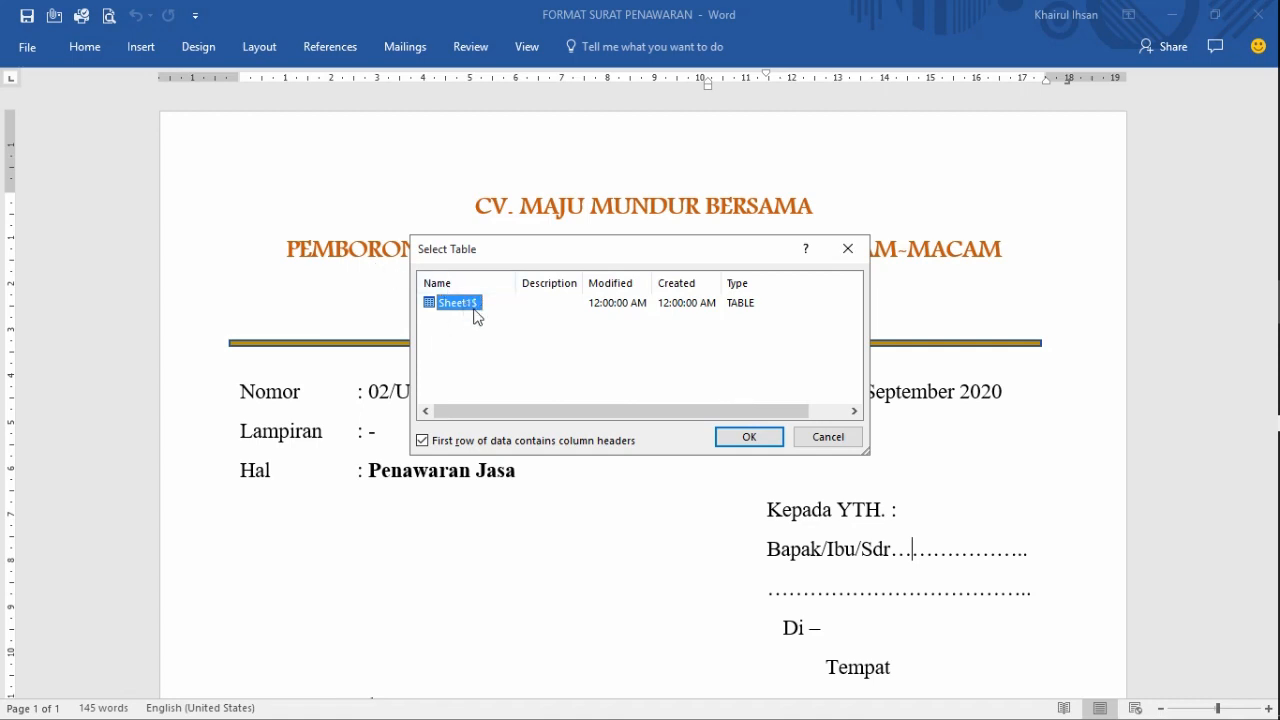
# Switch to the LIST PENERIMA workbook in Excel, add a blank second worksheet and return to Sheet1.
pyautogui.moveTo(1278, 215)
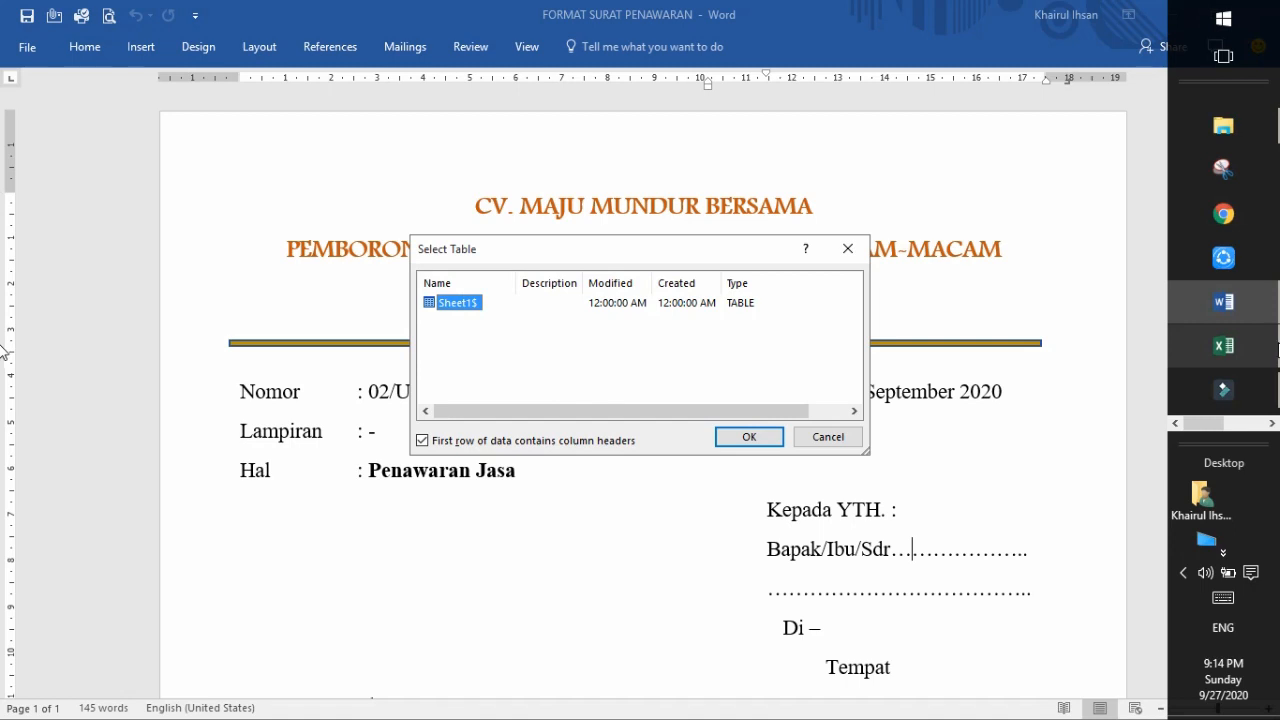
pyautogui.click(1227, 355)
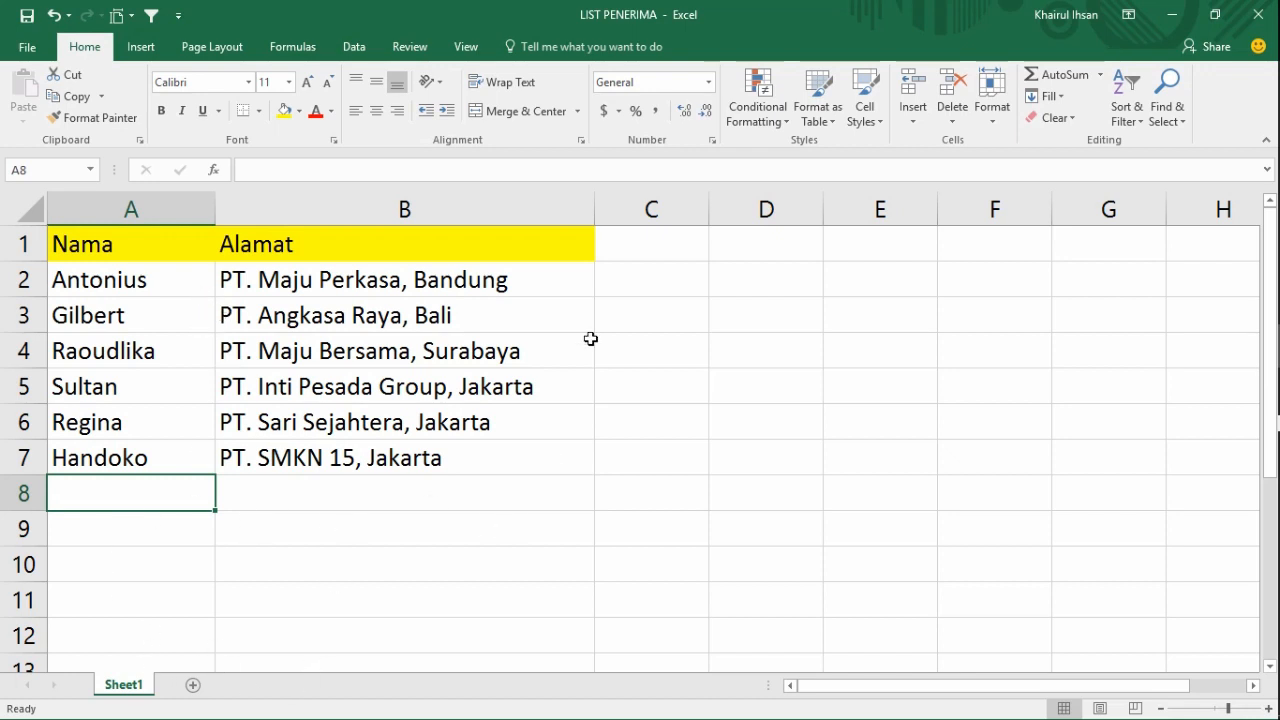
pyautogui.click(193, 685)
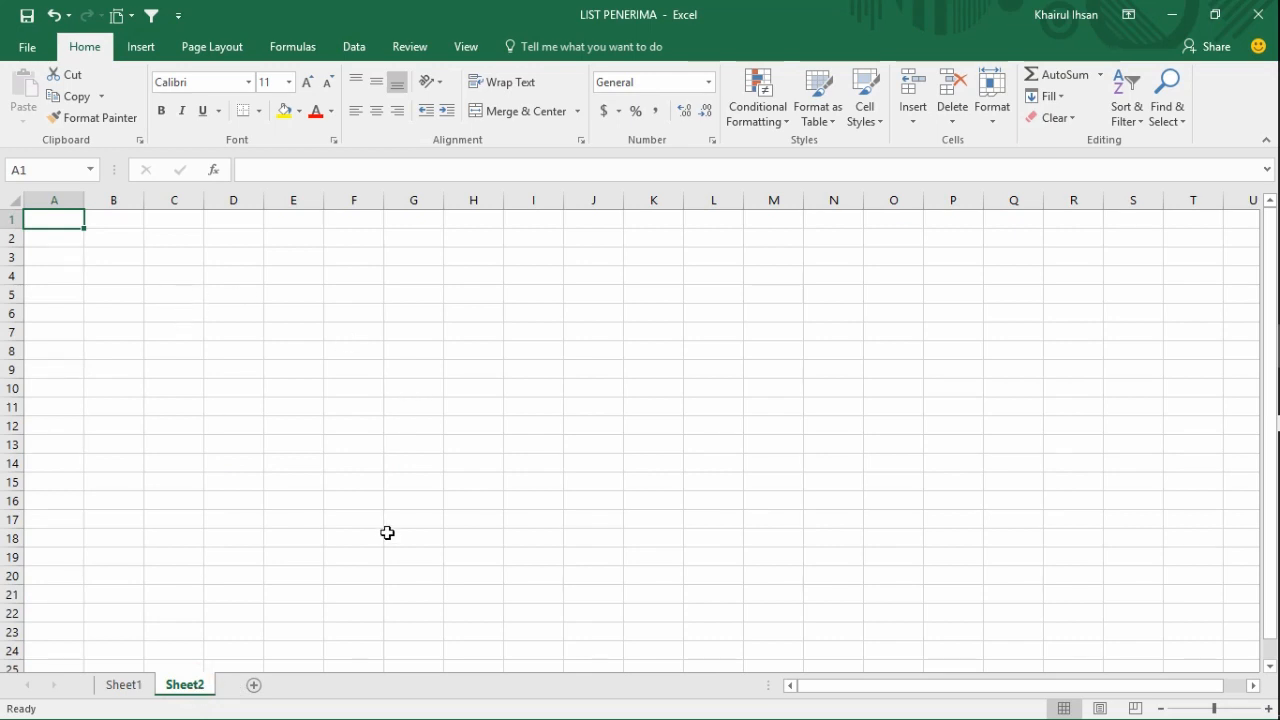
pyautogui.click(124, 684)
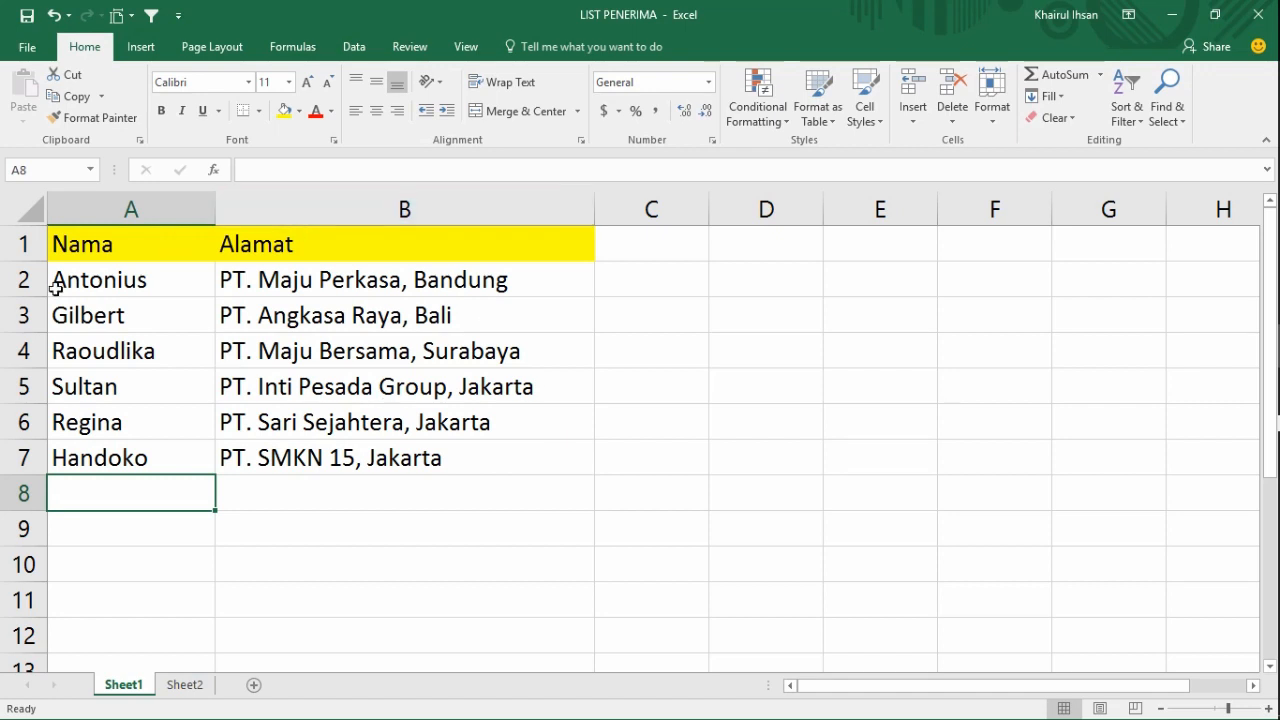
pyautogui.moveTo(1279, 454)
pyautogui.moveTo(1268, 368)
pyautogui.hotkey('ctrl', 'z')
pyautogui.hotkey('ctrl', 'z')
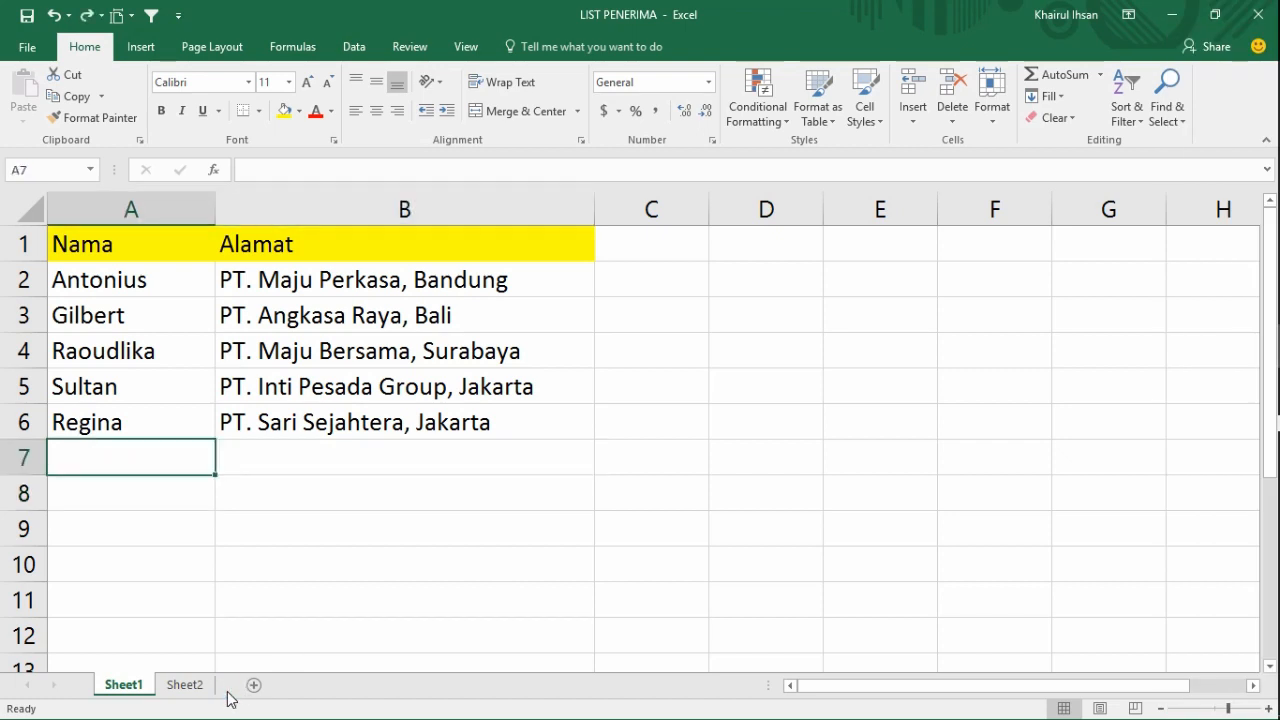
pyautogui.hotkey('ctrl', 'y')
pyautogui.hotkey('ctrl', 'y')
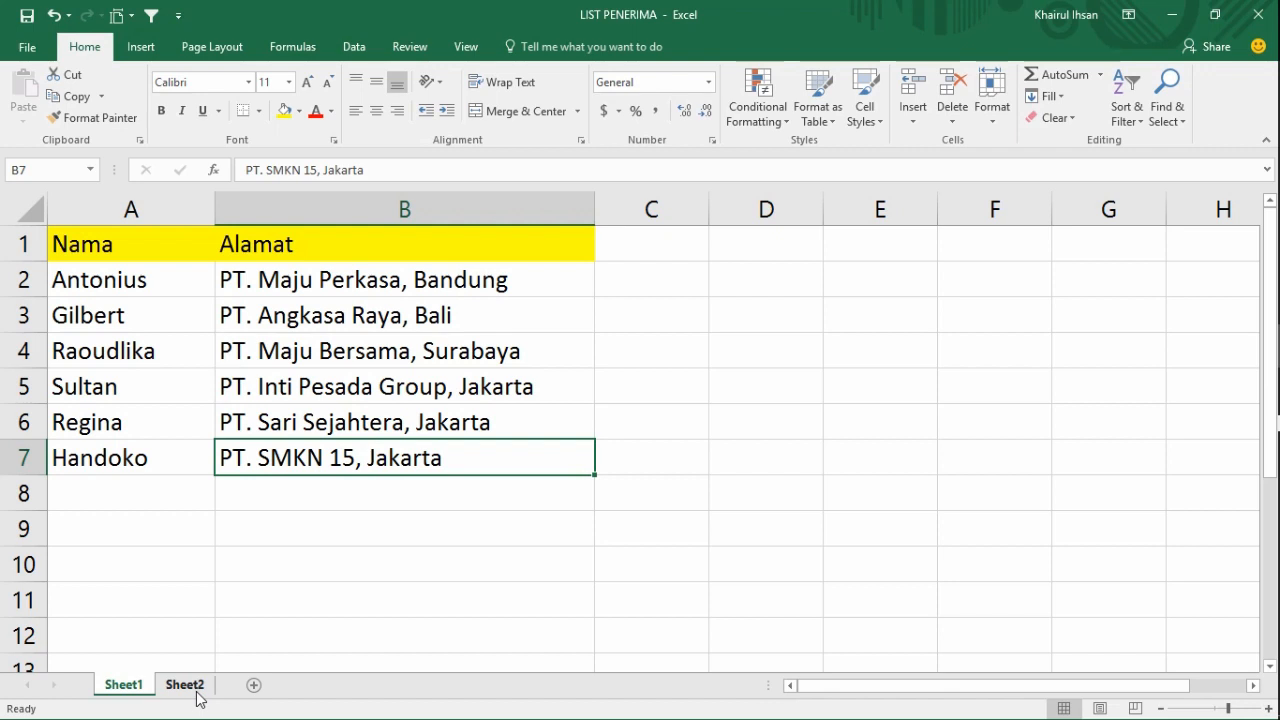
# Delete the blank Sheet2 from the LIST PENERIMA workbook.
pyautogui.click(185, 686)
pyautogui.rightClick(208, 688)
pyautogui.click(208, 687)
pyautogui.rightClick(195, 684)
pyautogui.click(194, 682)
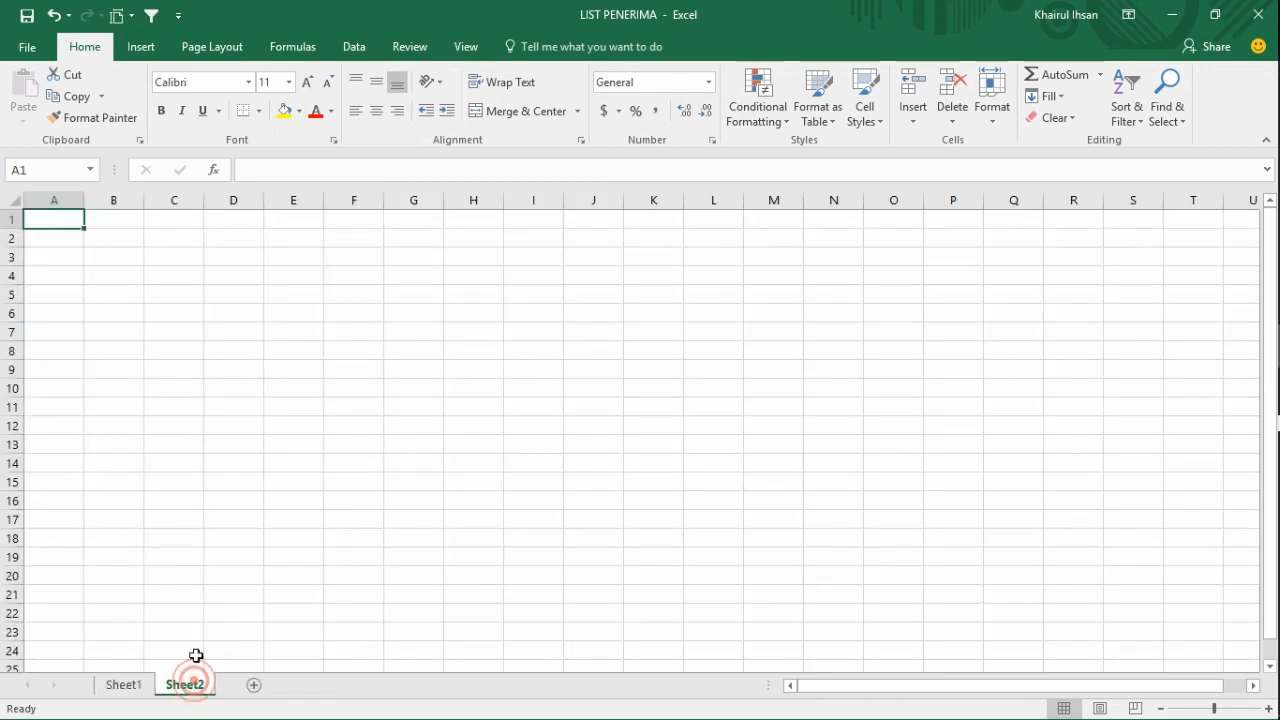
pyautogui.rightClick(185, 691)
pyautogui.click(183, 690)
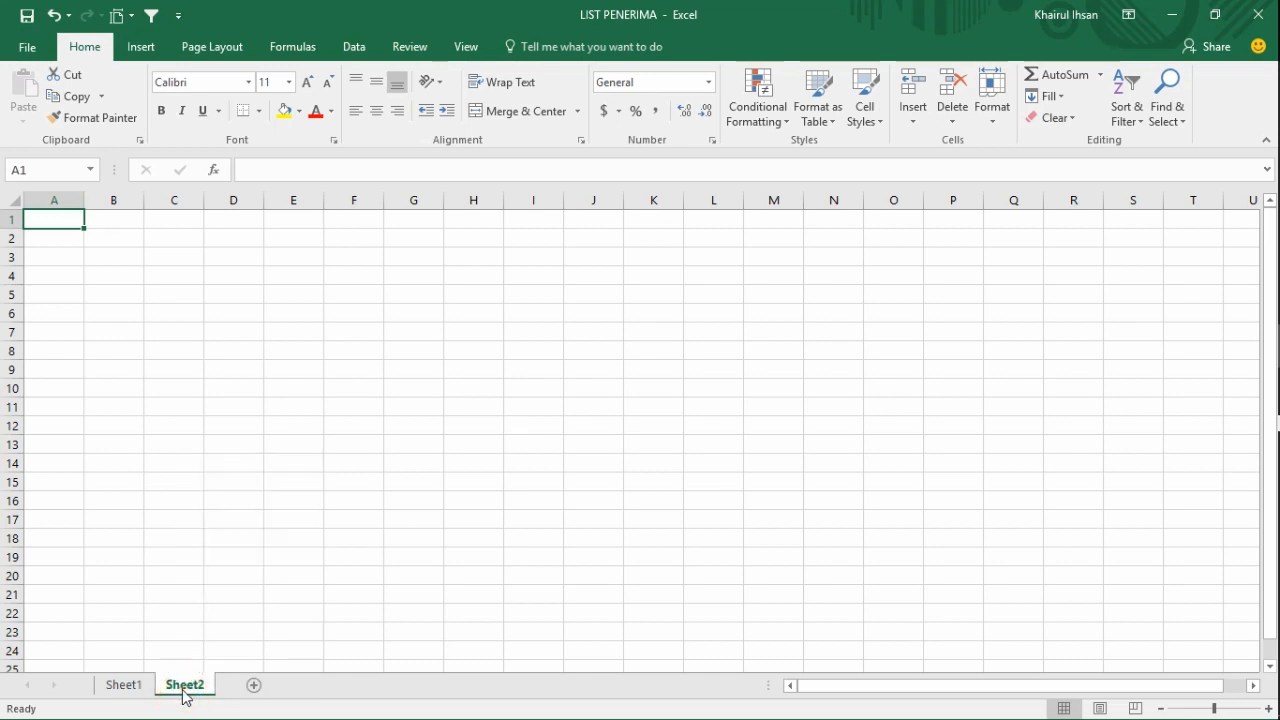
pyautogui.doubleClick(183, 690)
pyautogui.click(183, 690)
pyautogui.click(236, 697)
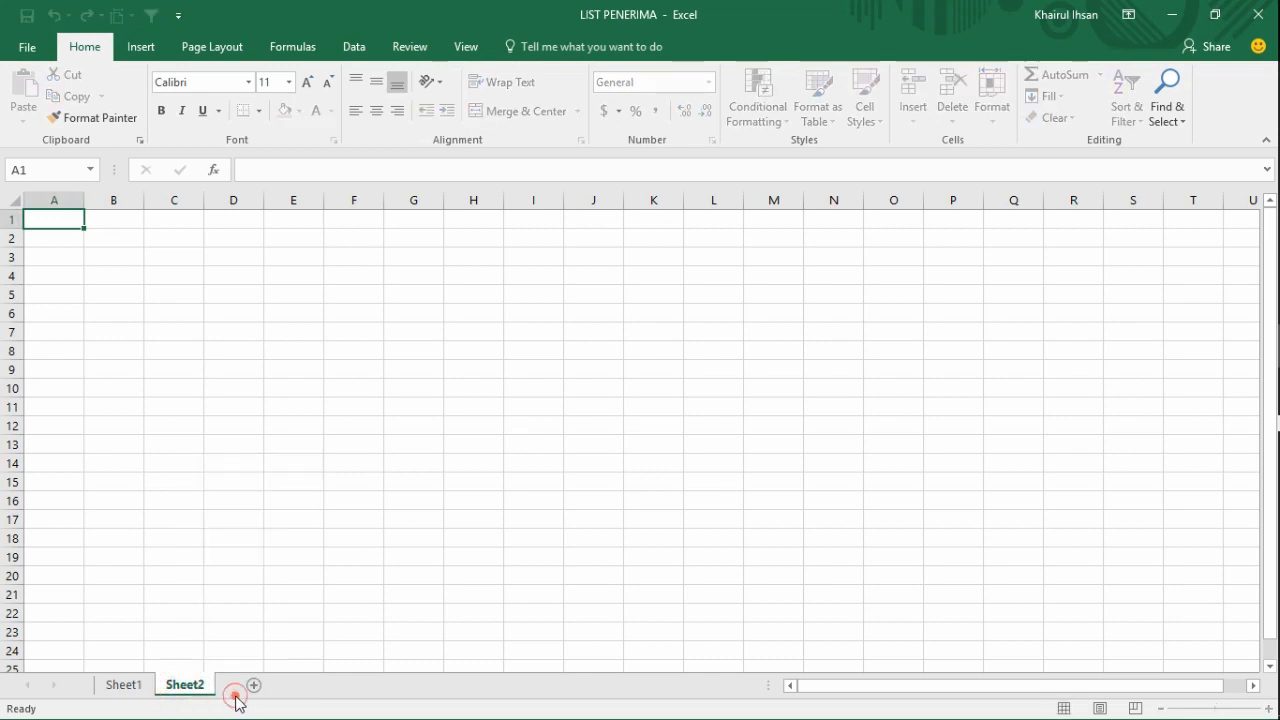
pyautogui.rightClick(204, 696)
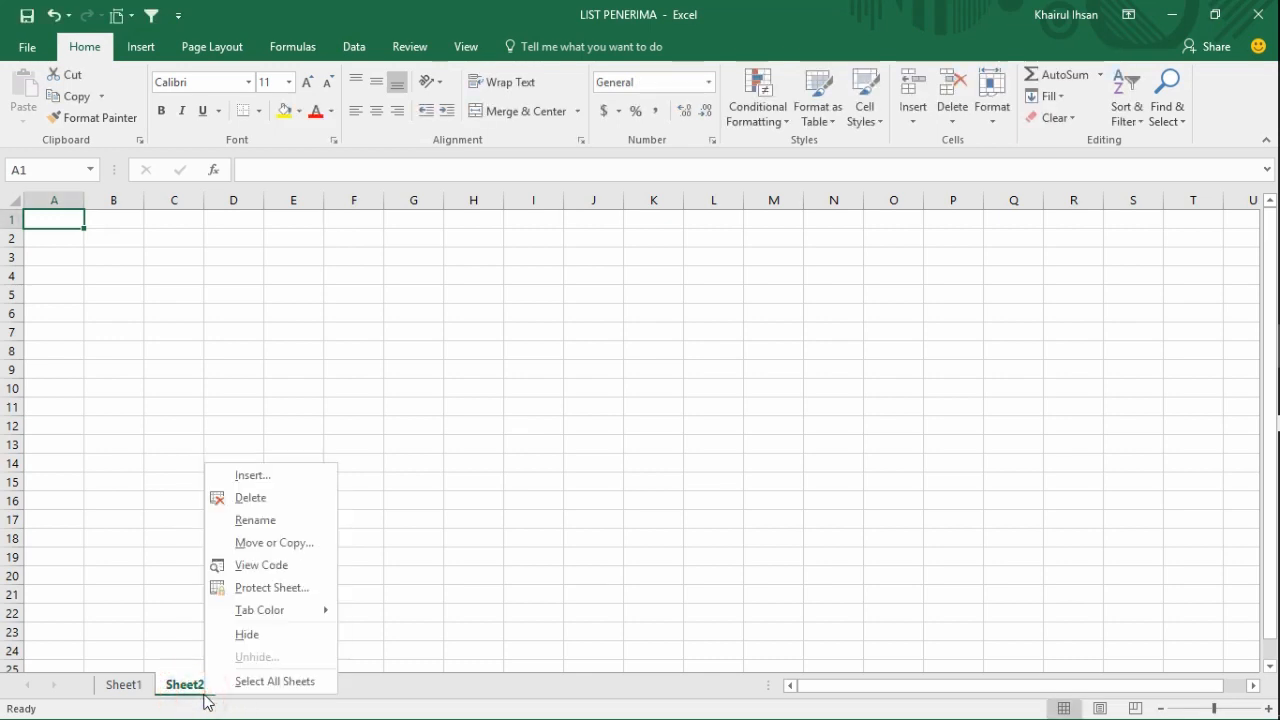
pyautogui.click(236, 500)
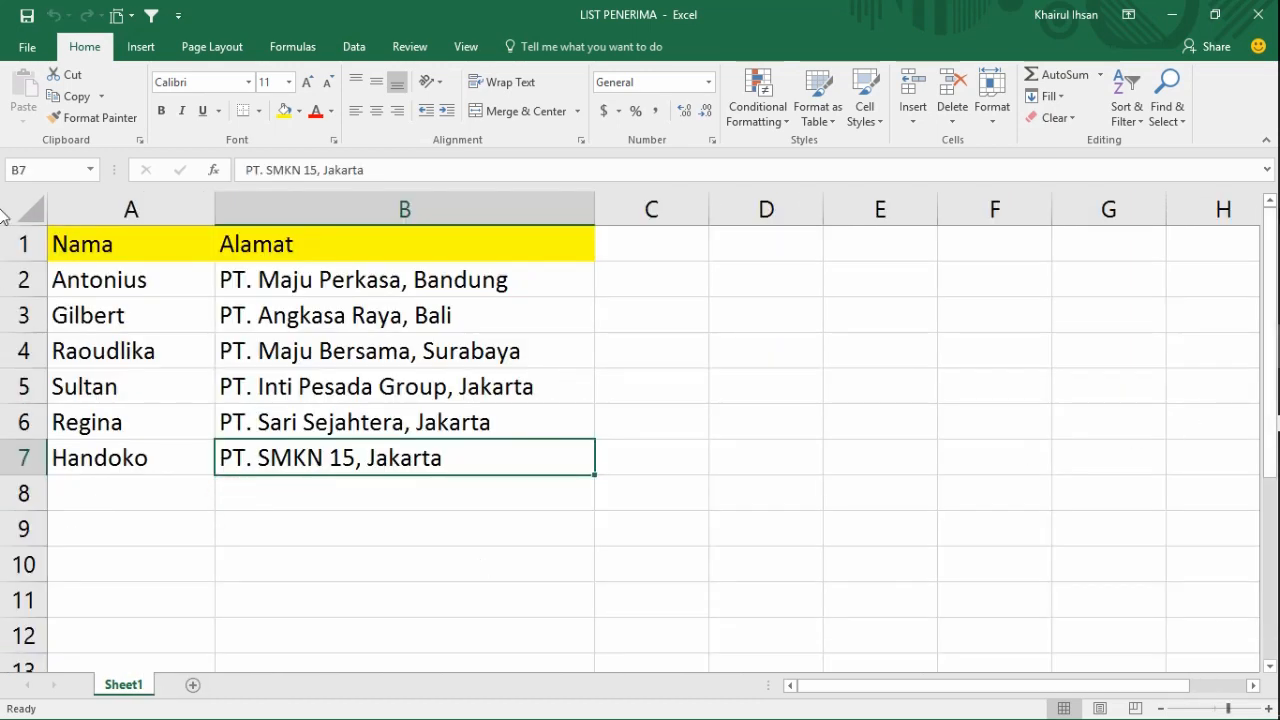
# Return to the letter in Word and connect the Sheet1$ table as the data source, with its first row as column headers.
pyautogui.moveTo(1252, 330)
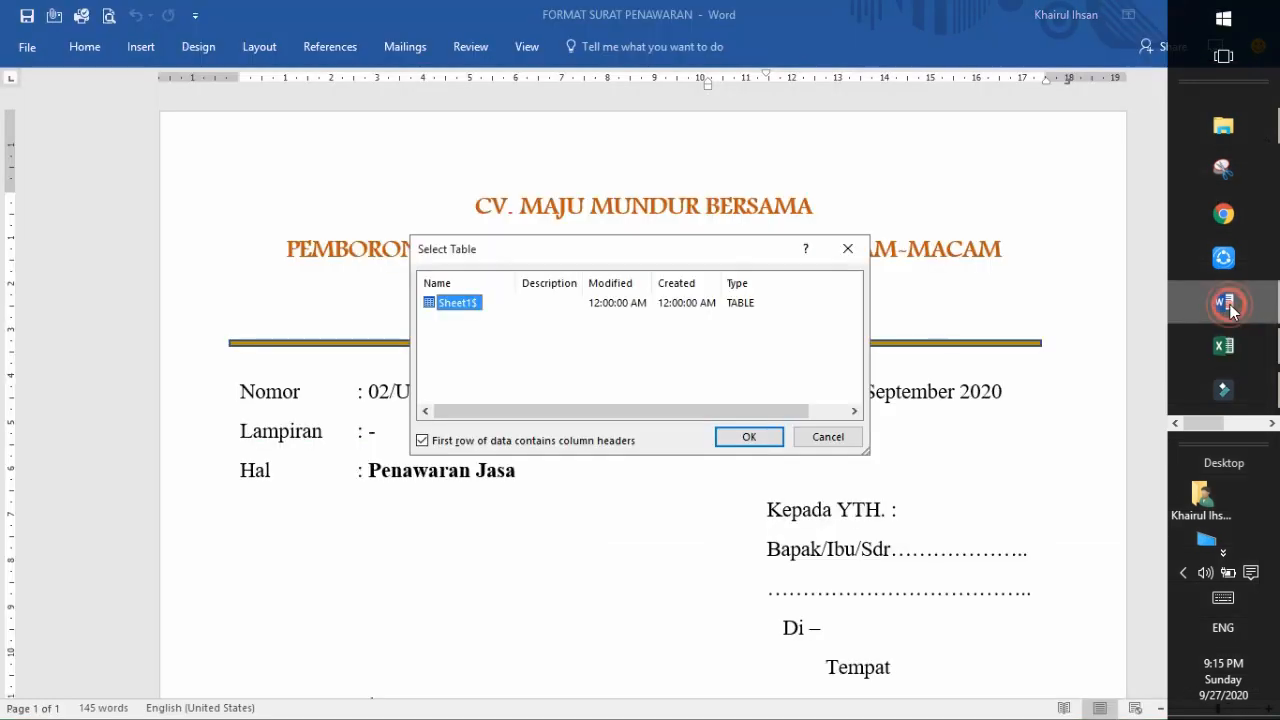
pyautogui.click(1224, 301)
pyautogui.click(749, 437)
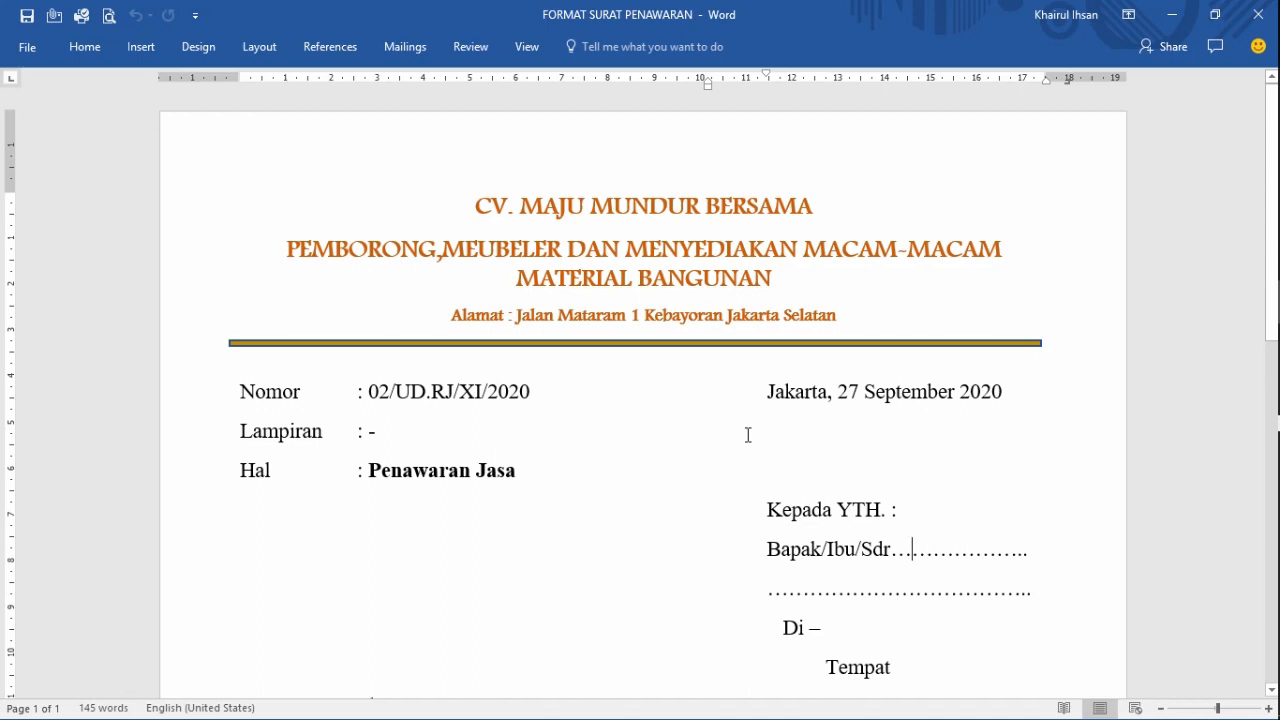
pyautogui.click(403, 52)
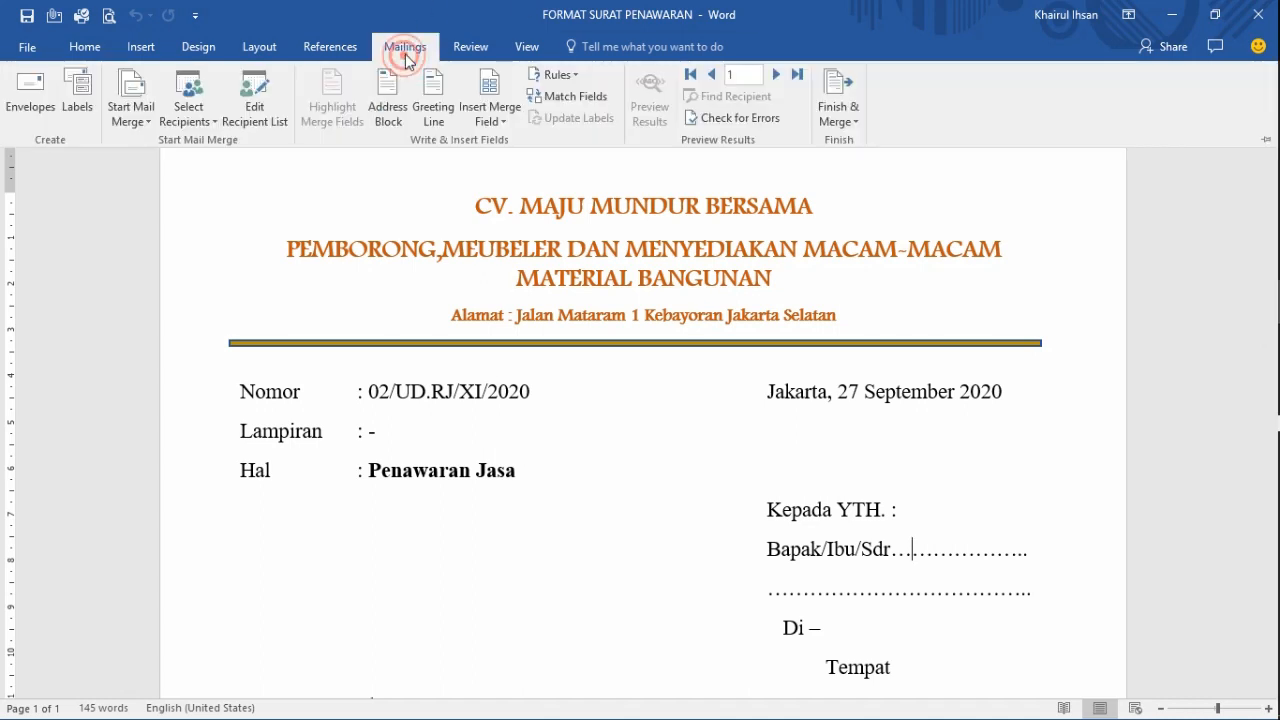
# Review the mail merge recipients from LIST PENERIMA.xlsx and accept the list.
pyautogui.click(258, 127)
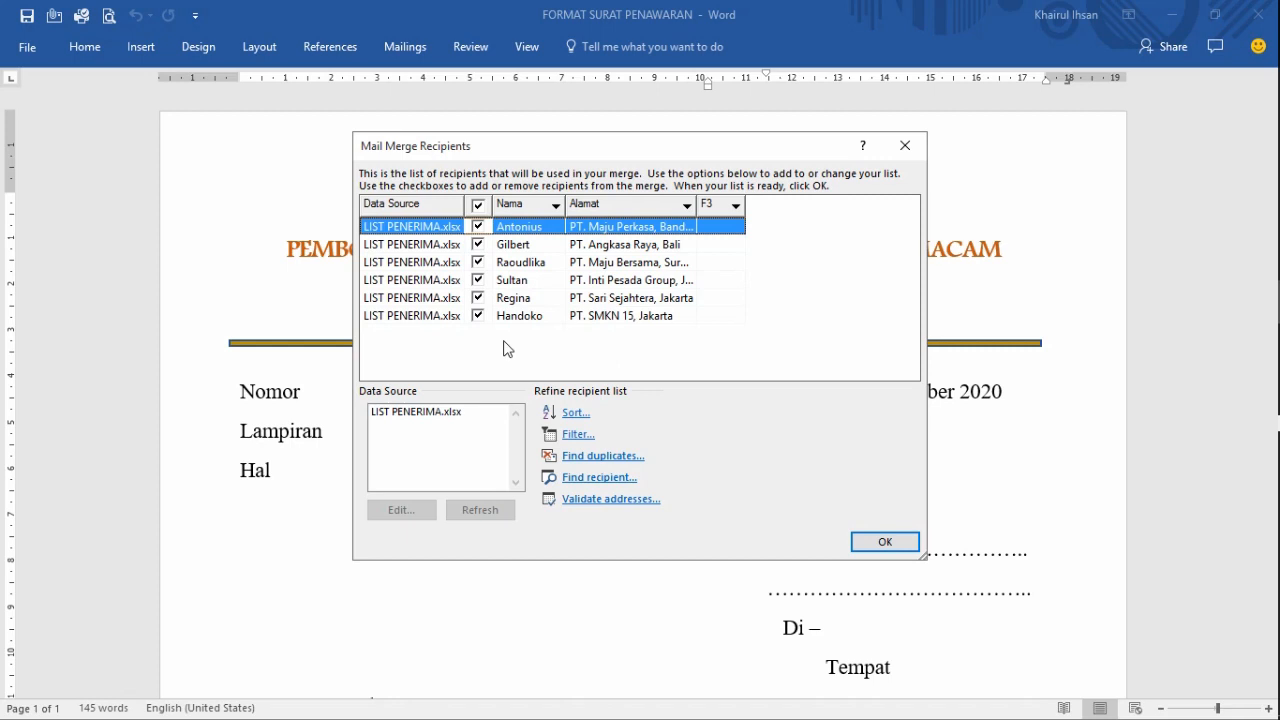
pyautogui.click(884, 539)
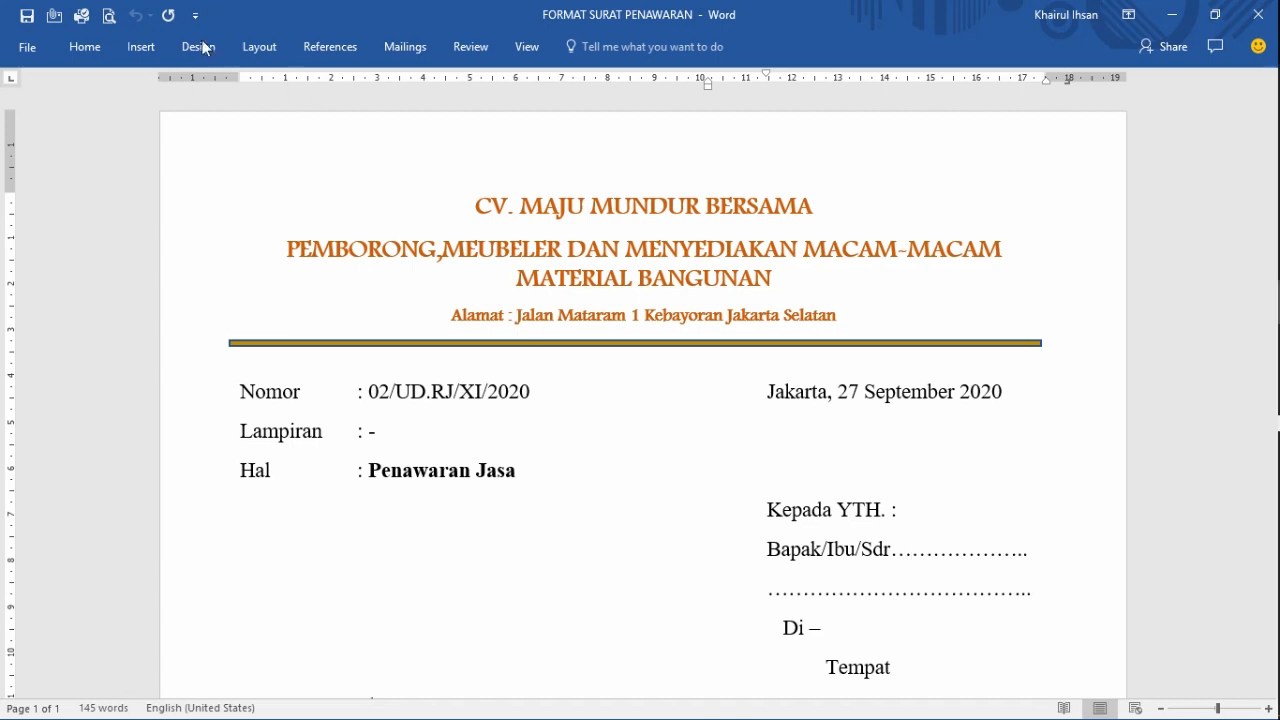
# Replace the dotted placeholder after Bapak/Ibu/Sdr with the Nama_ merge field, separated from the text by a space.
pyautogui.click(415, 48)
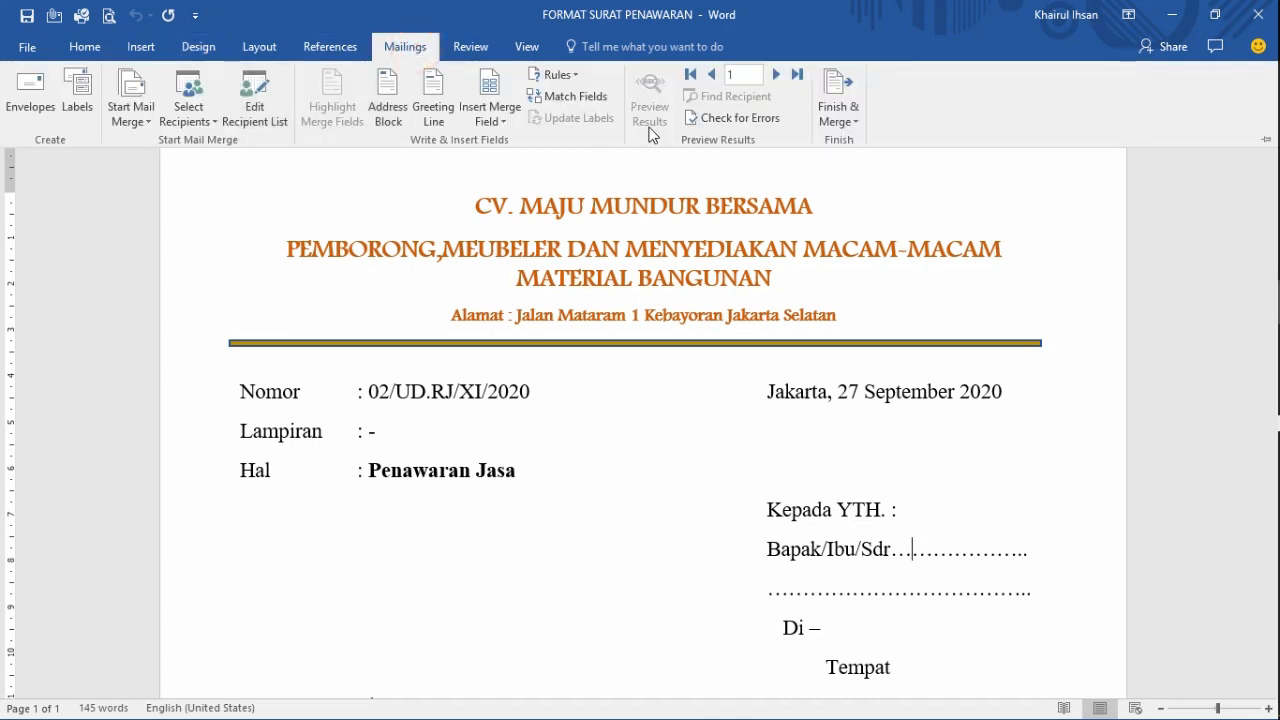
pyautogui.click(494, 116)
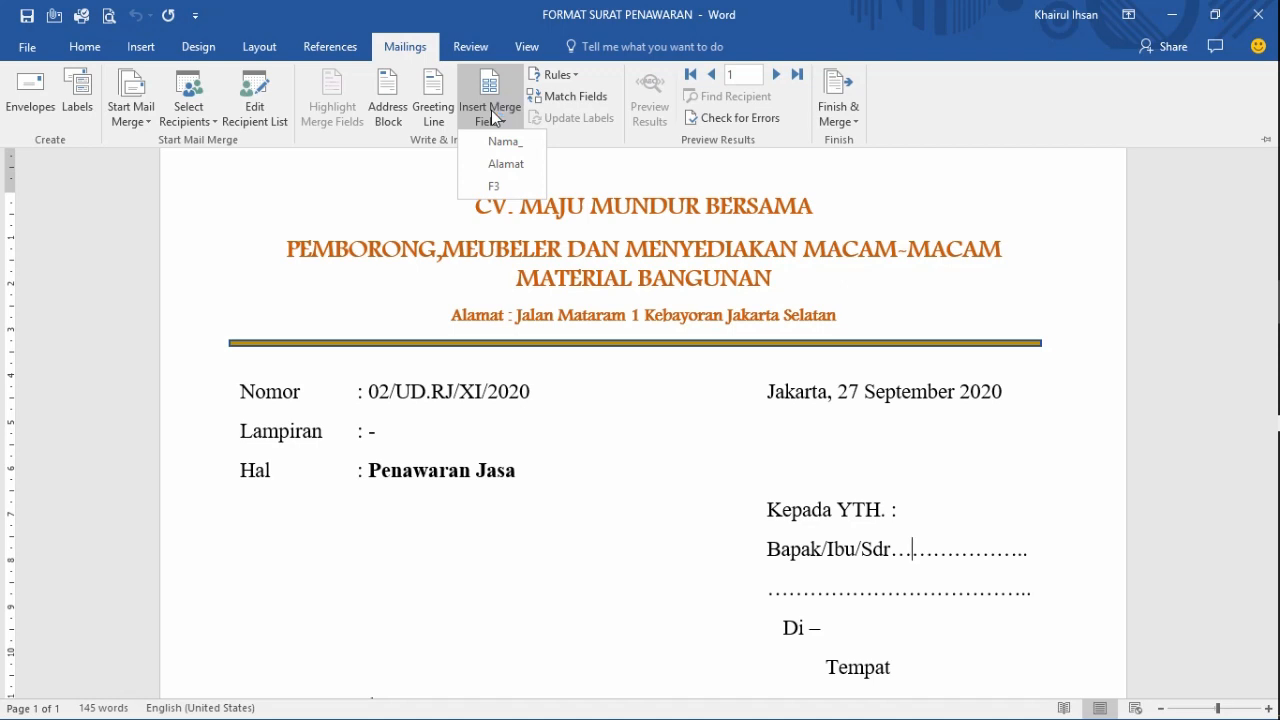
pyautogui.click(893, 554)
pyautogui.click(891, 552)
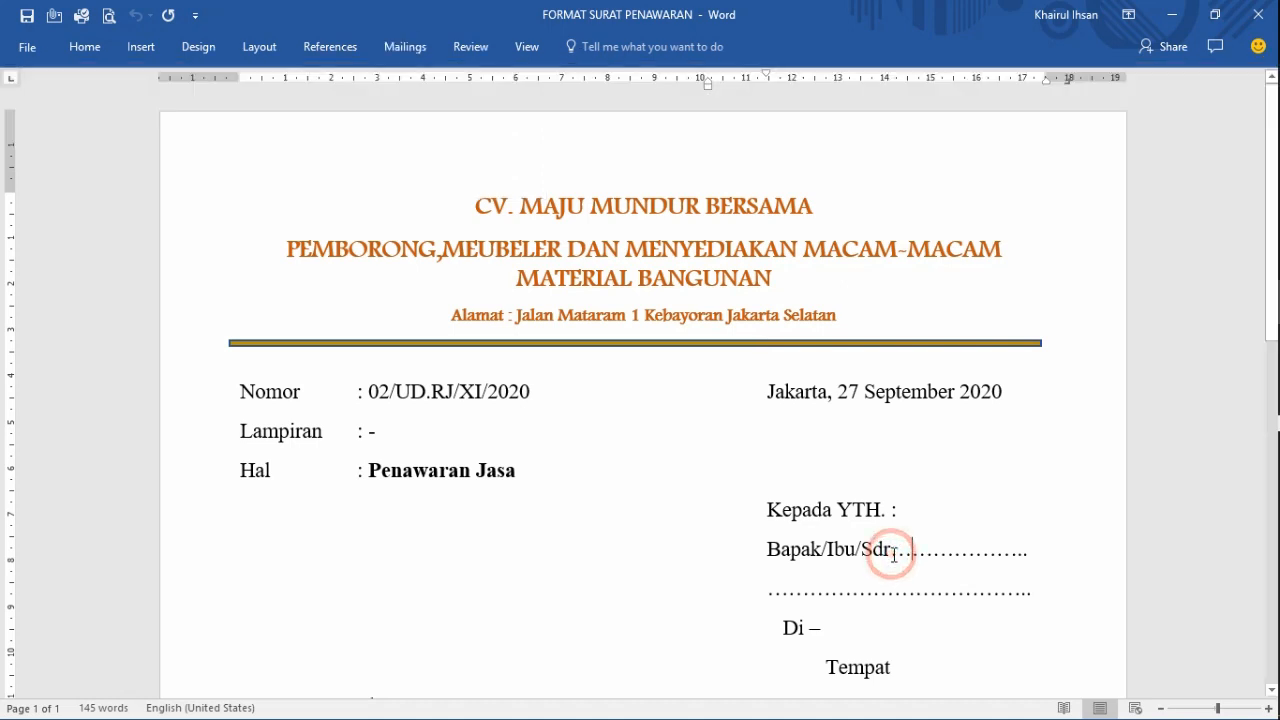
pyautogui.moveTo(891, 552); pyautogui.dragTo(1044, 550)
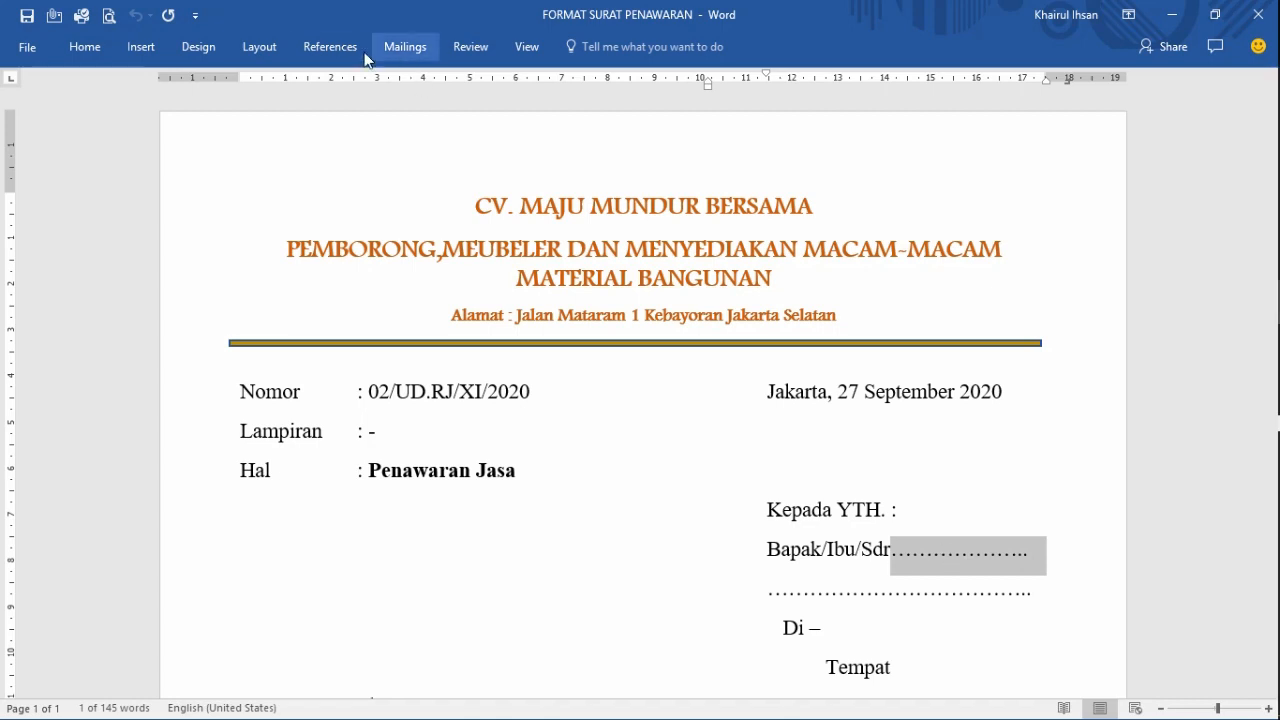
pyautogui.click(405, 47)
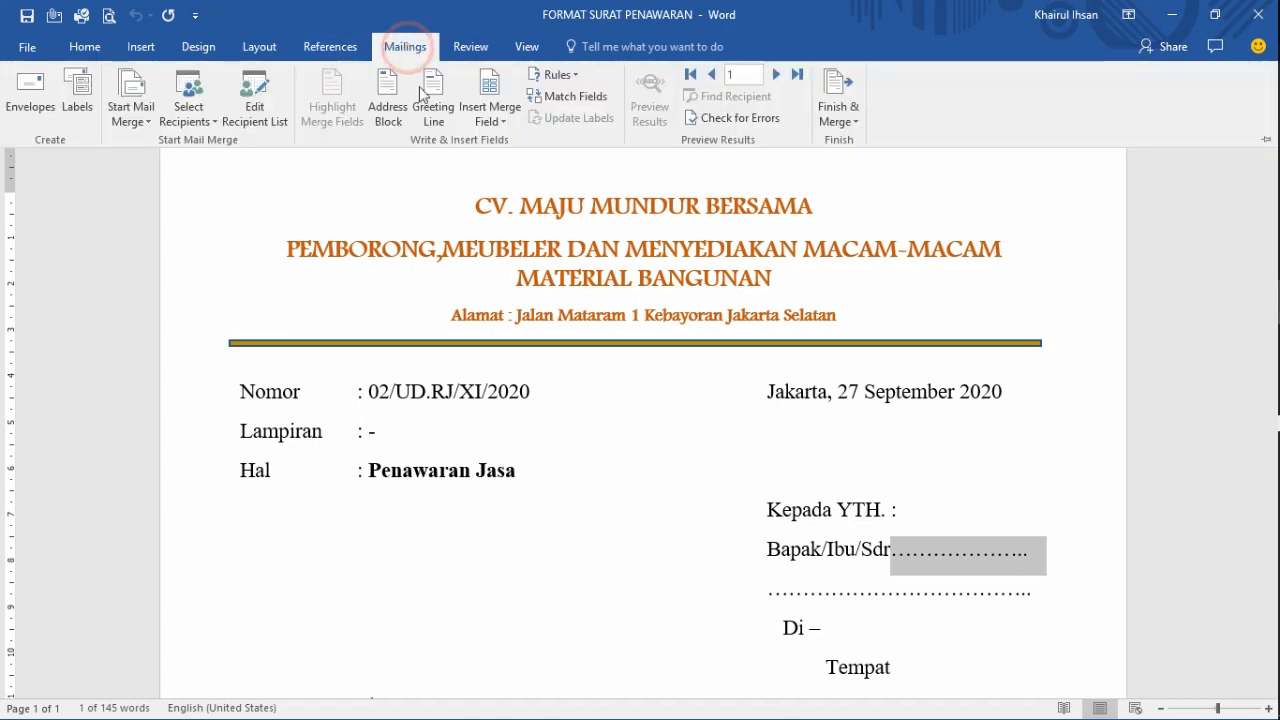
pyautogui.click(493, 121)
pyautogui.click(503, 142)
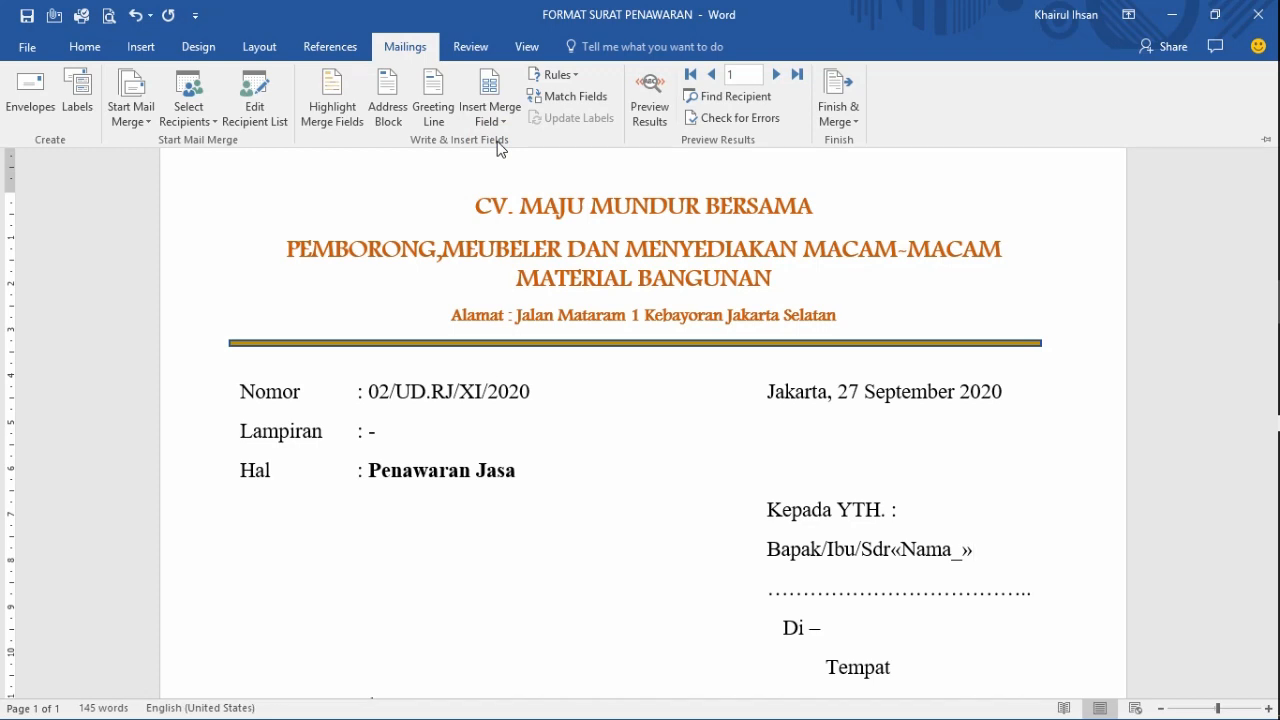
pyautogui.click(893, 551)
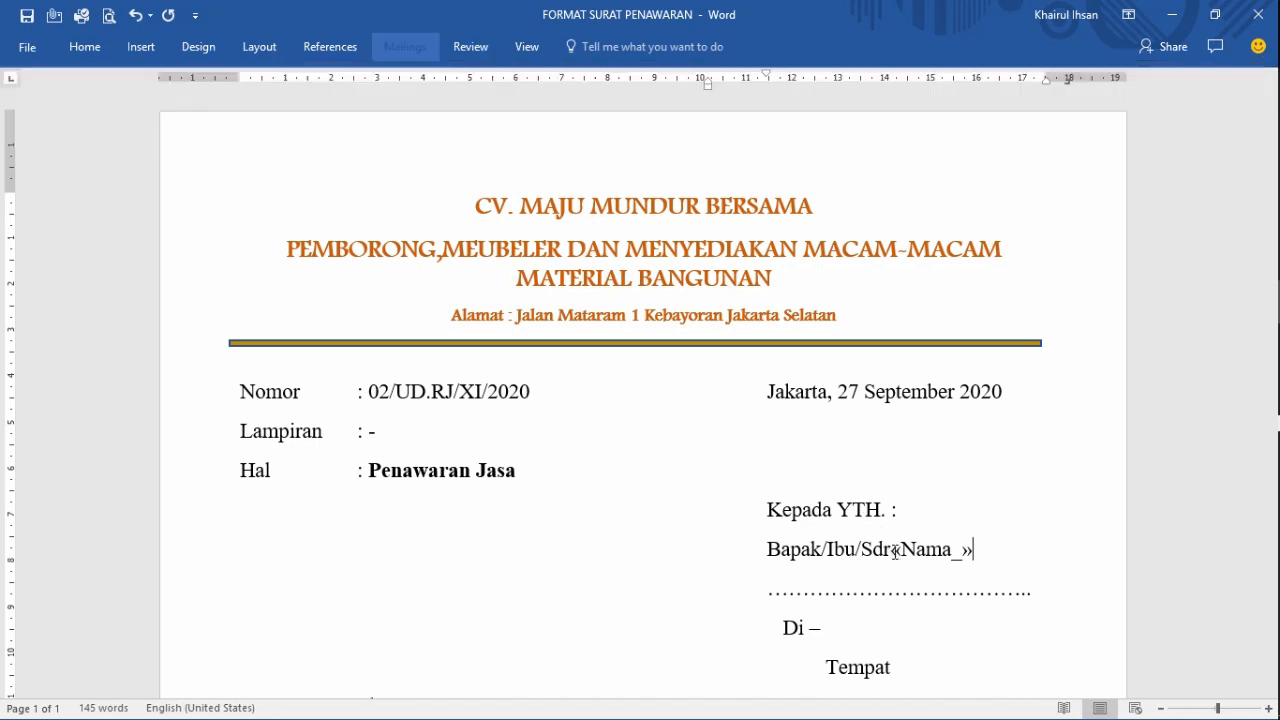
# Replace the dotted address line below the recipient's name with the Alamat merge field.
pyautogui.click(858, 591)
pyautogui.moveTo(770, 592); pyautogui.dragTo(1046, 597)
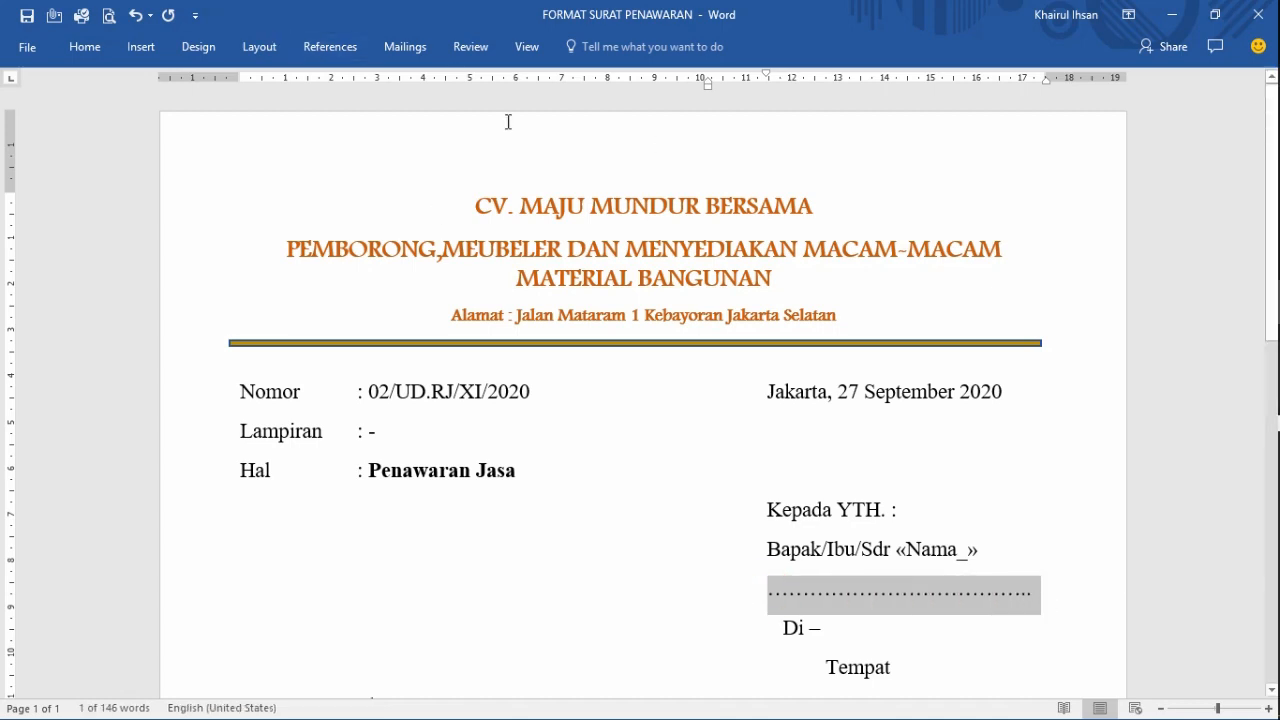
pyautogui.click(410, 47)
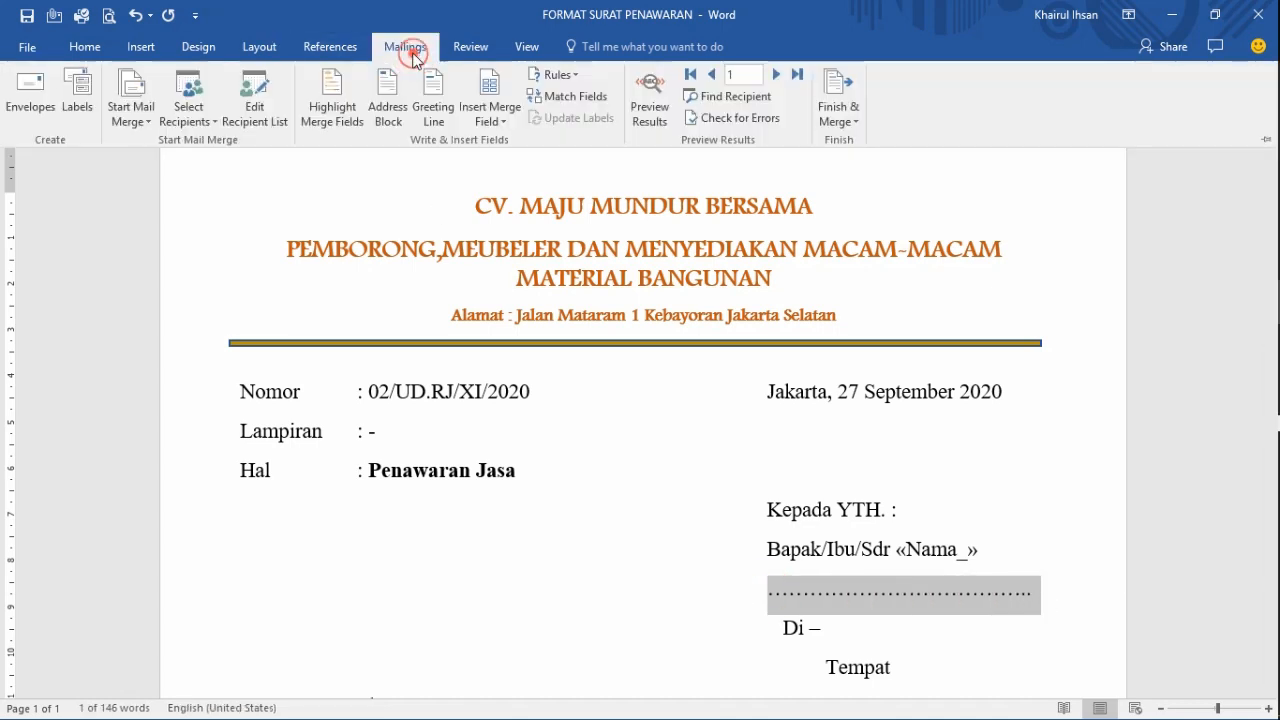
pyautogui.click(489, 118)
pyautogui.click(492, 173)
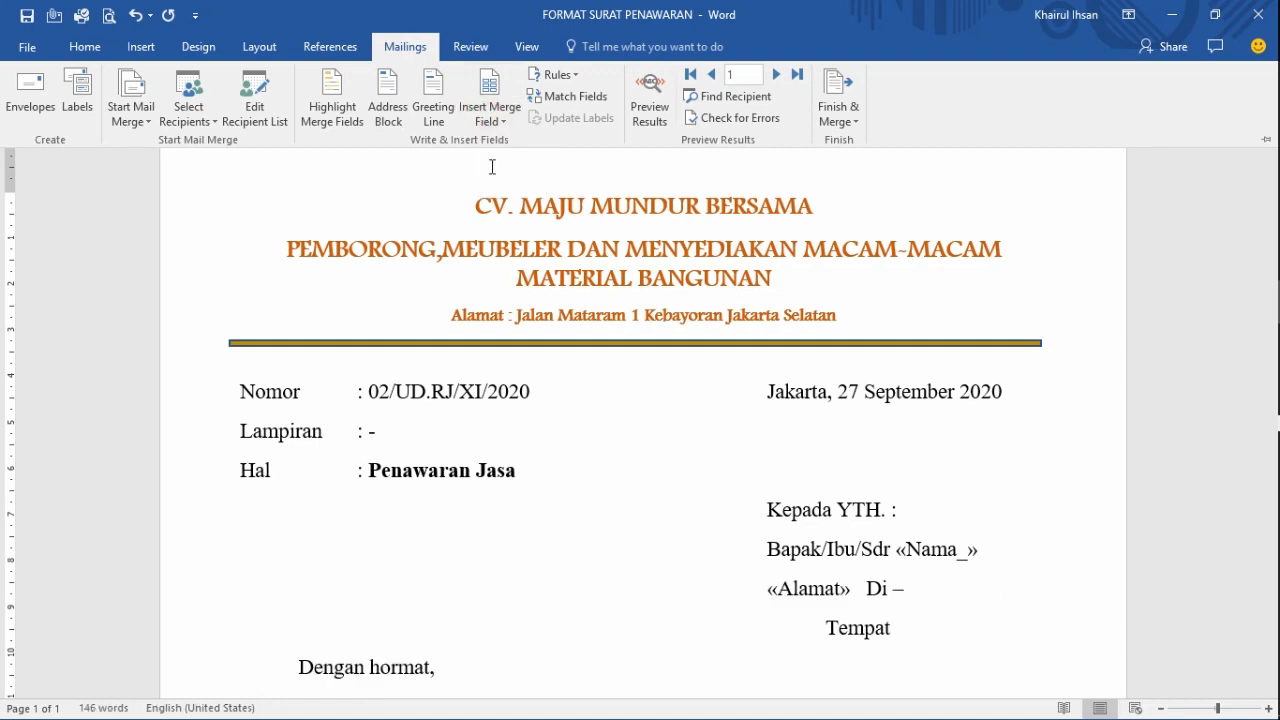
# Move "Di –" onto its own line below the Alamat field.
pyautogui.click(870, 591)
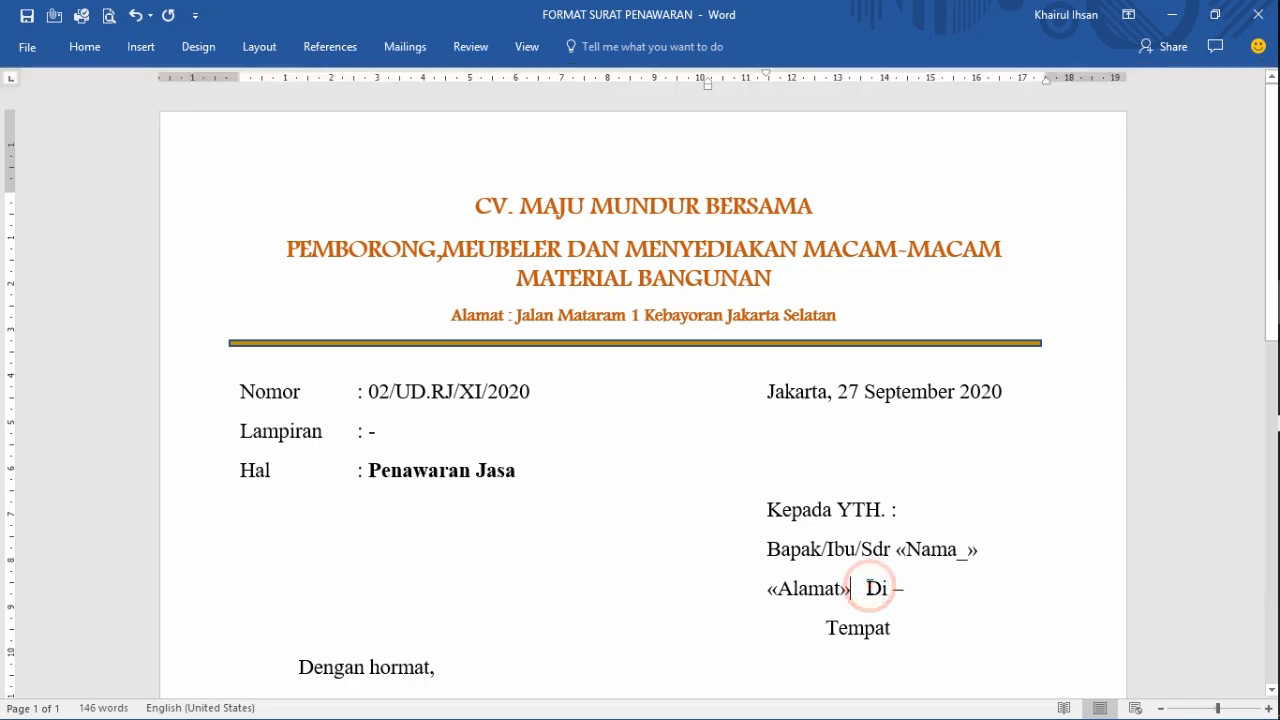
pyautogui.click(869, 589)
pyautogui.press('Return')
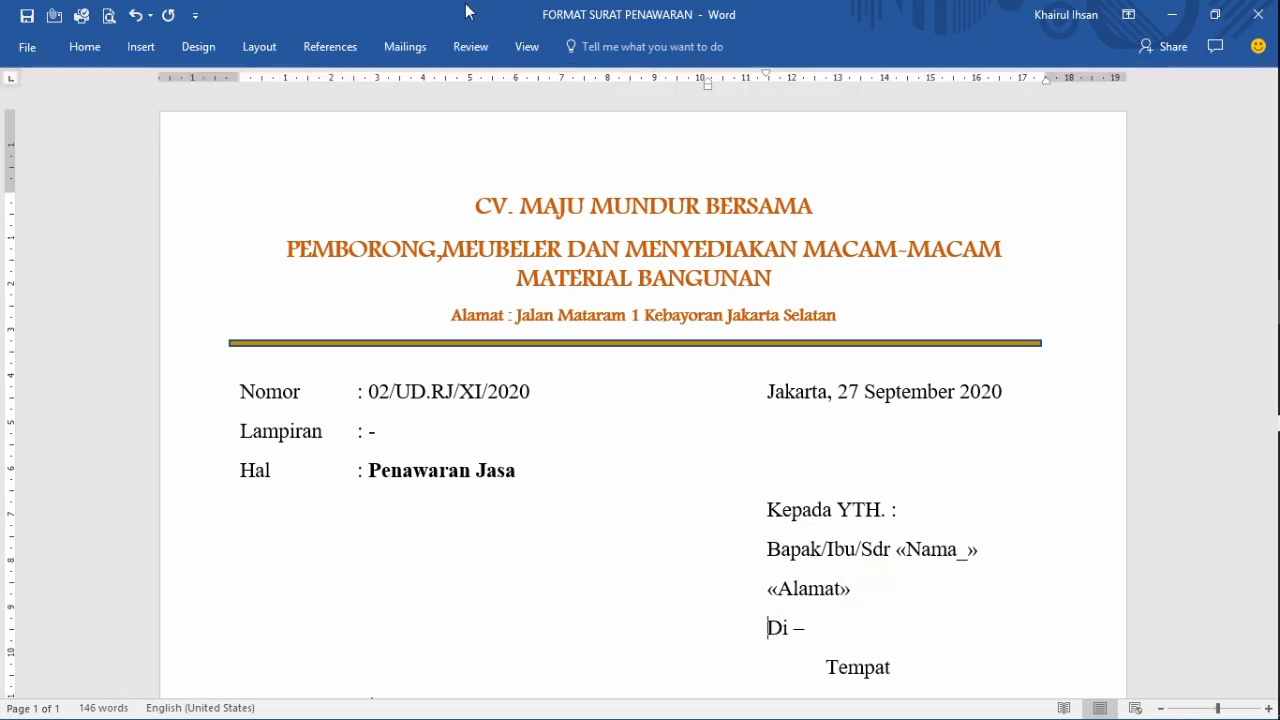
# Preview the merge results and go through the letters from the first record to record 6.
pyautogui.click(405, 47)
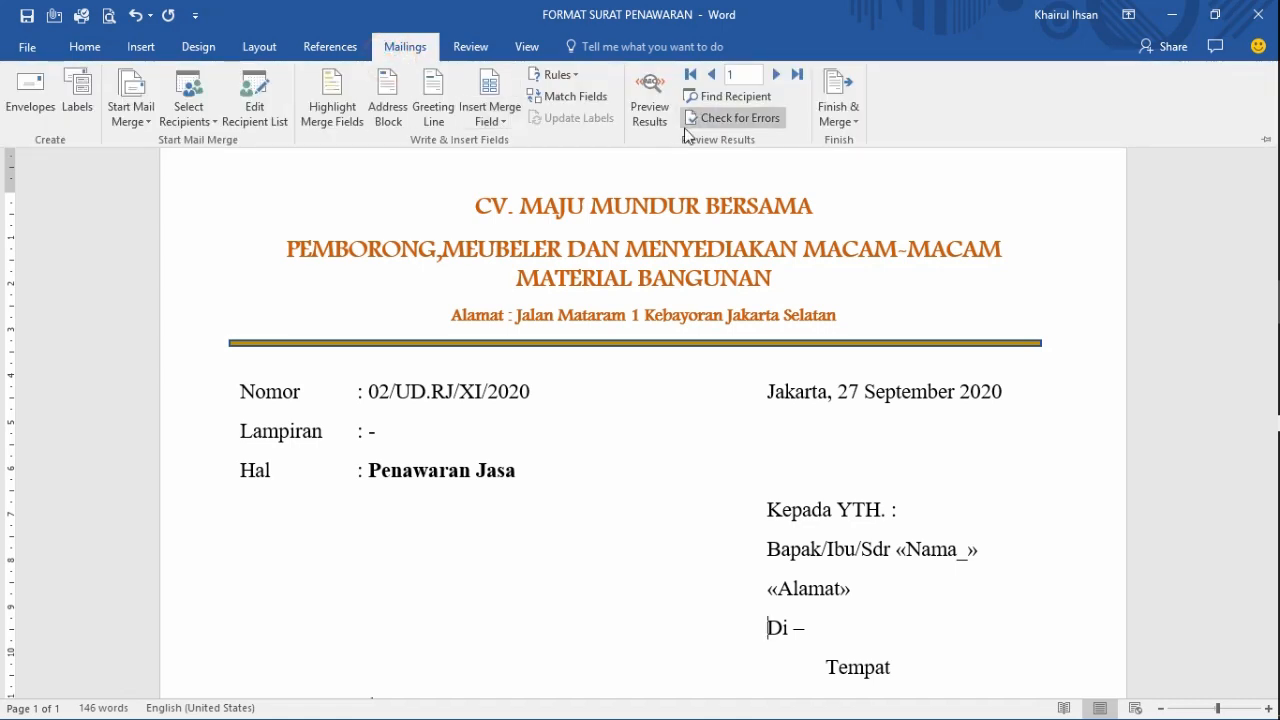
pyautogui.click(654, 97)
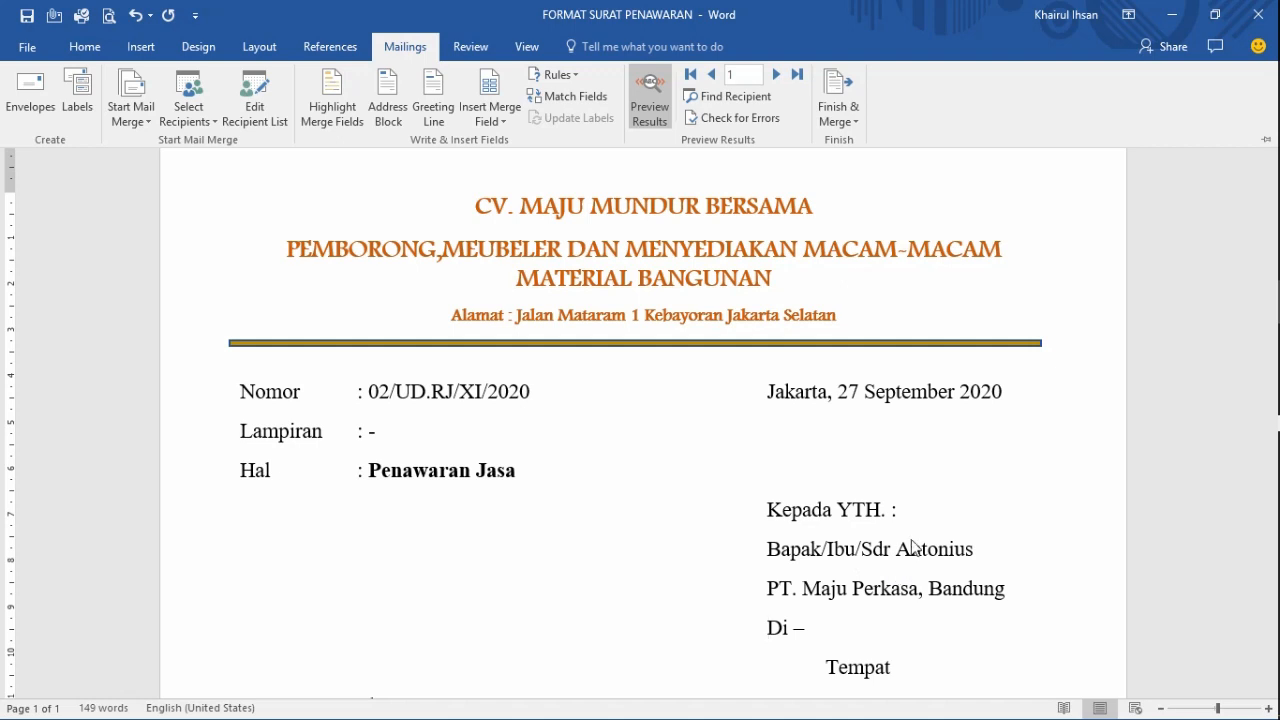
pyautogui.click(774, 75)
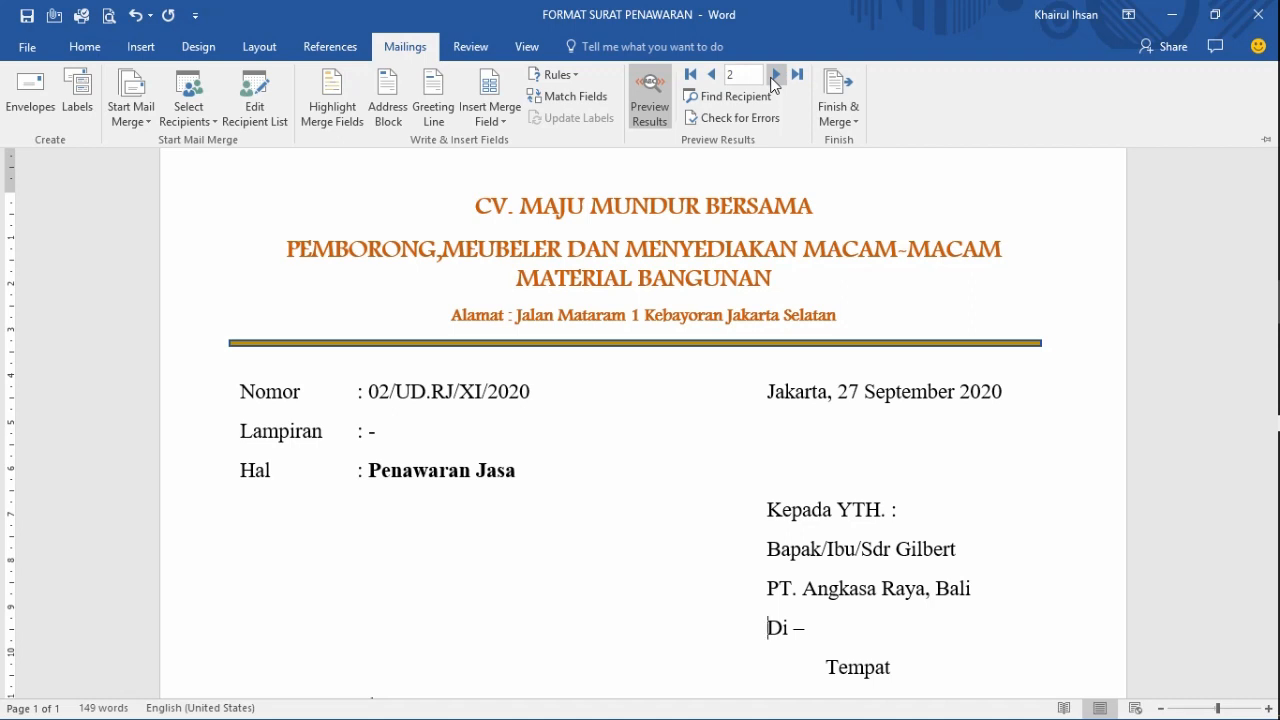
pyautogui.click(774, 78)
pyautogui.click(774, 78)
pyautogui.click(776, 77)
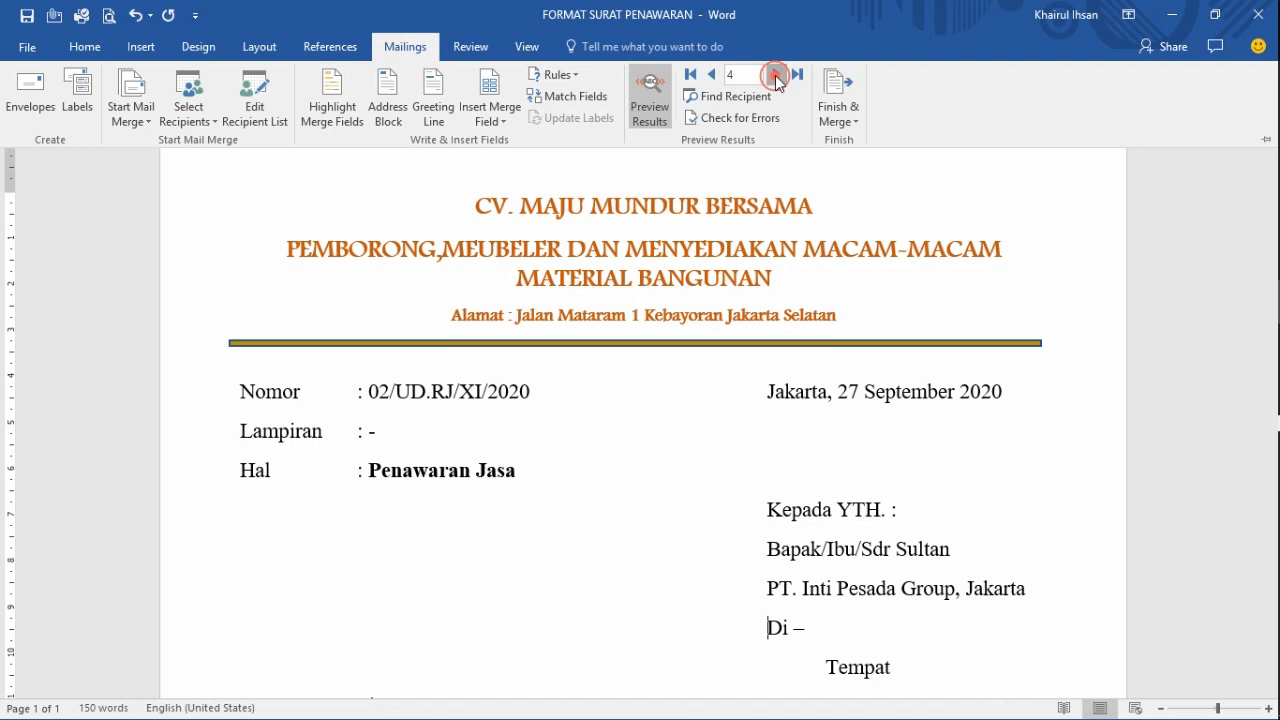
pyautogui.click(777, 77)
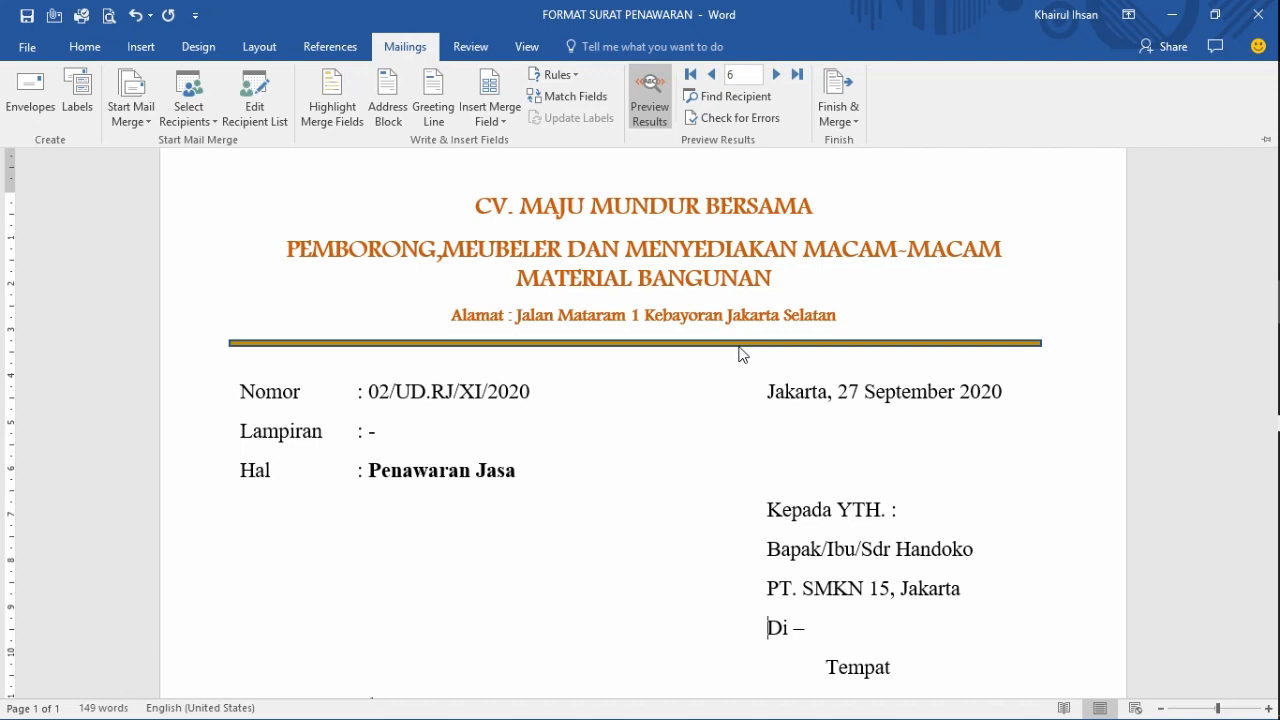
# Set up printing of all merged records with Nitro PDF Creator (Pro 10) as the printer.
pyautogui.click(828, 106)
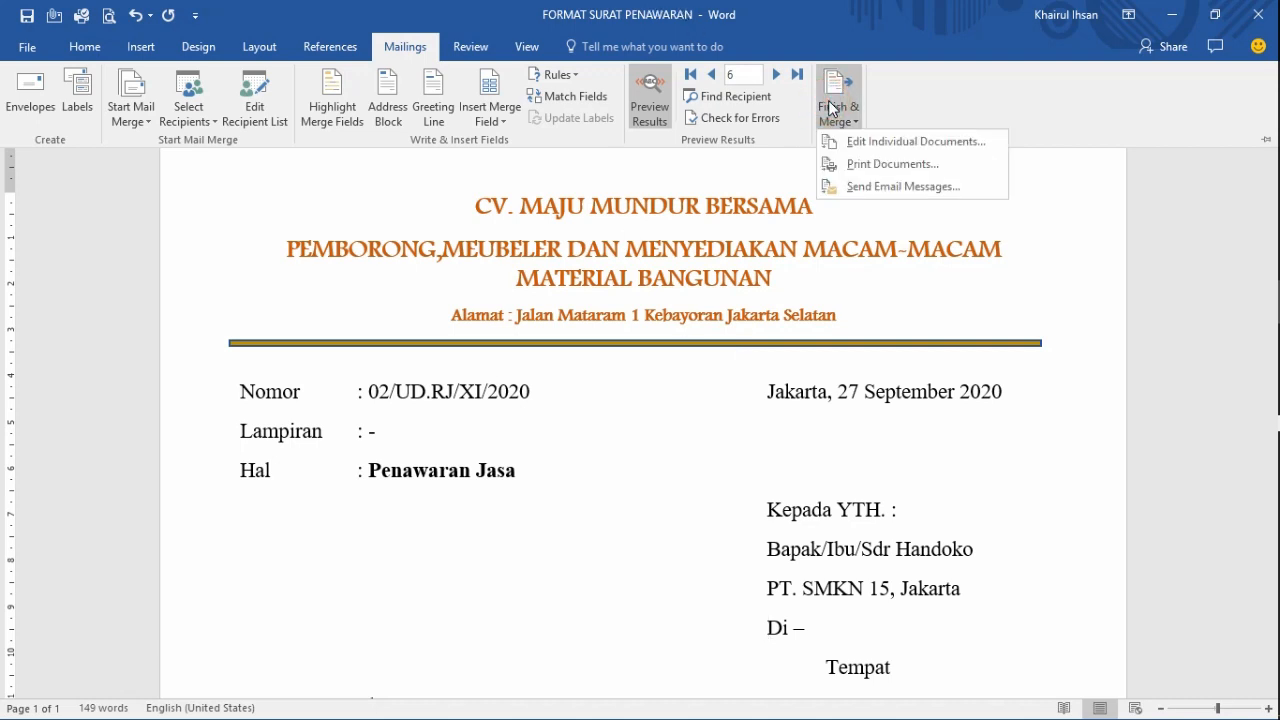
pyautogui.click(853, 164)
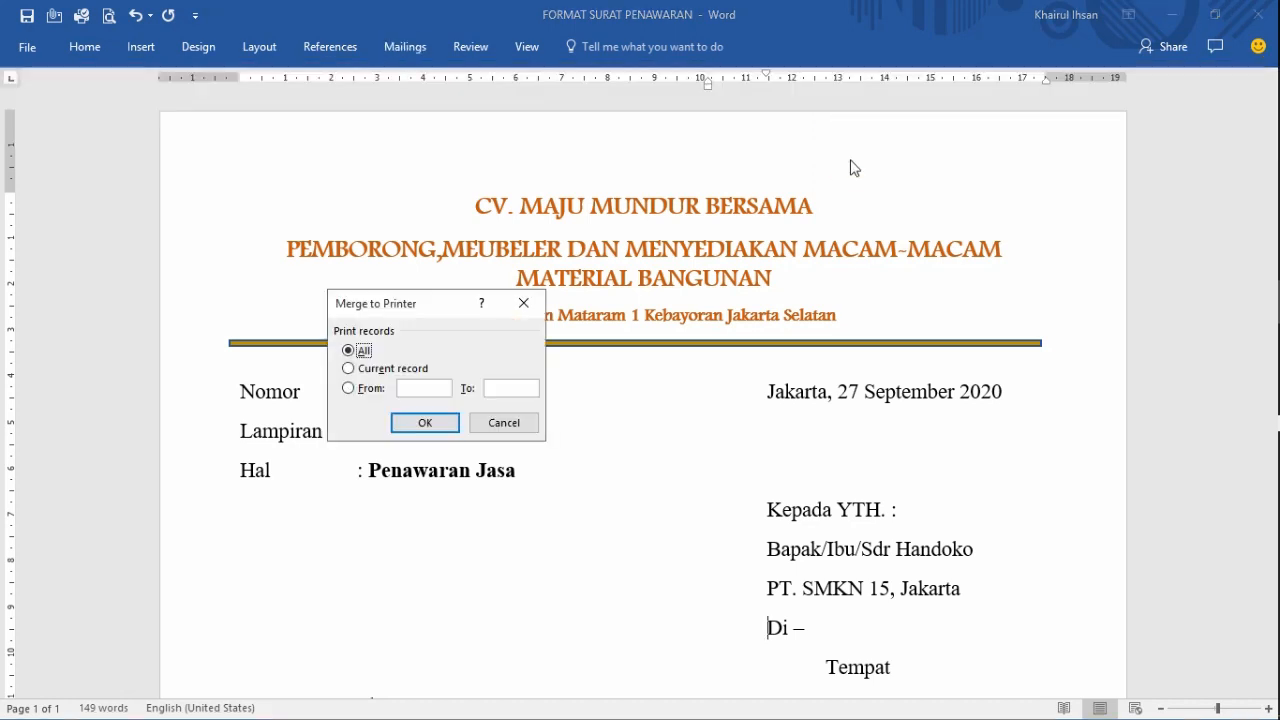
pyautogui.click(420, 427)
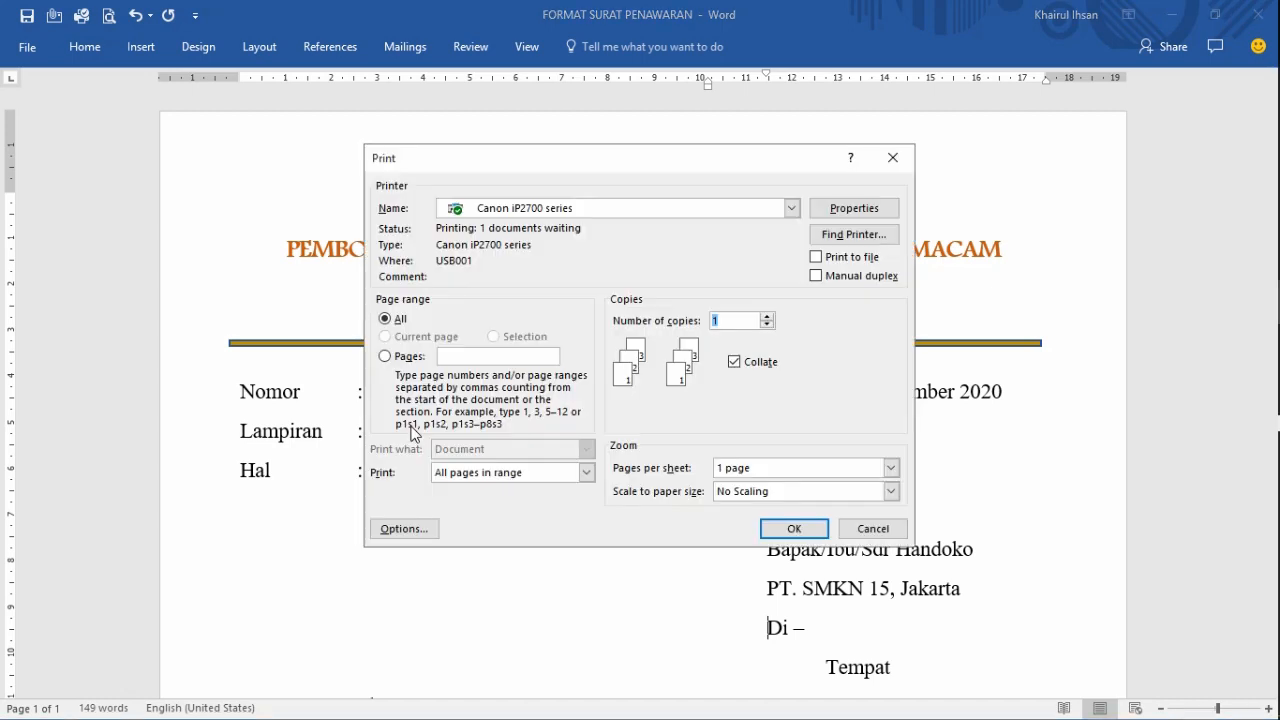
pyautogui.click(790, 208)
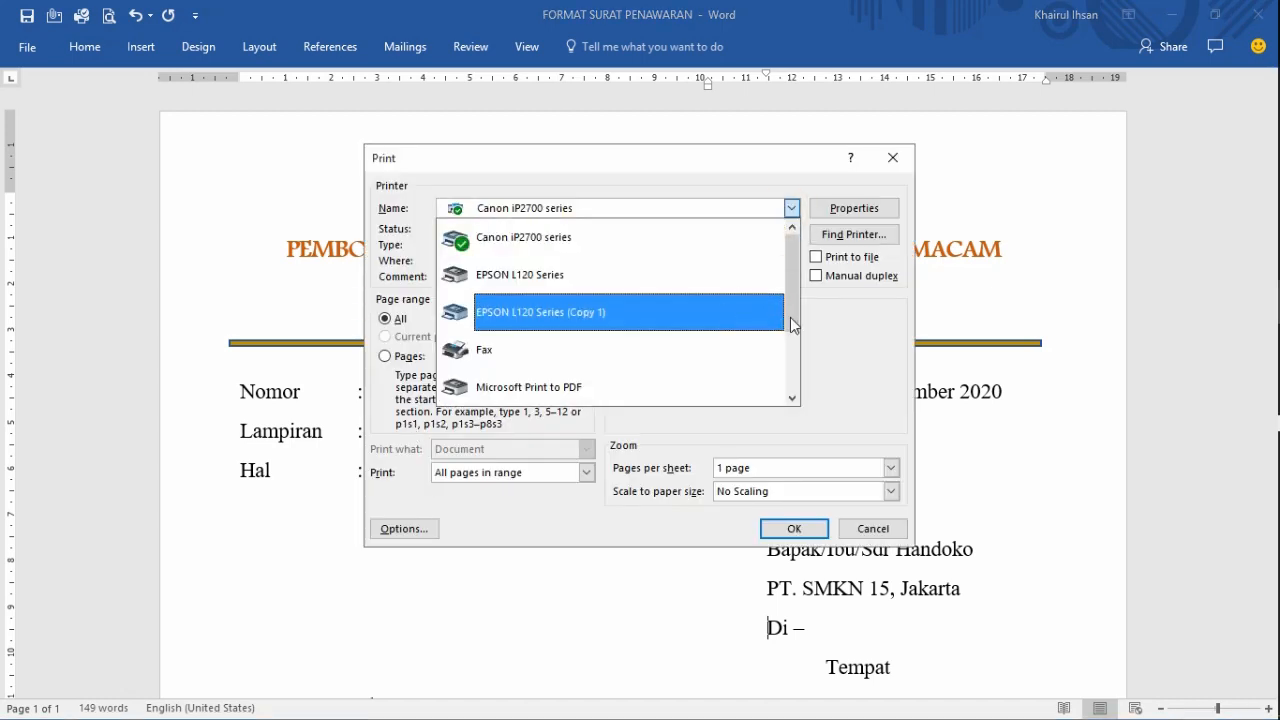
pyautogui.moveTo(792, 250); pyautogui.dragTo(789, 324)
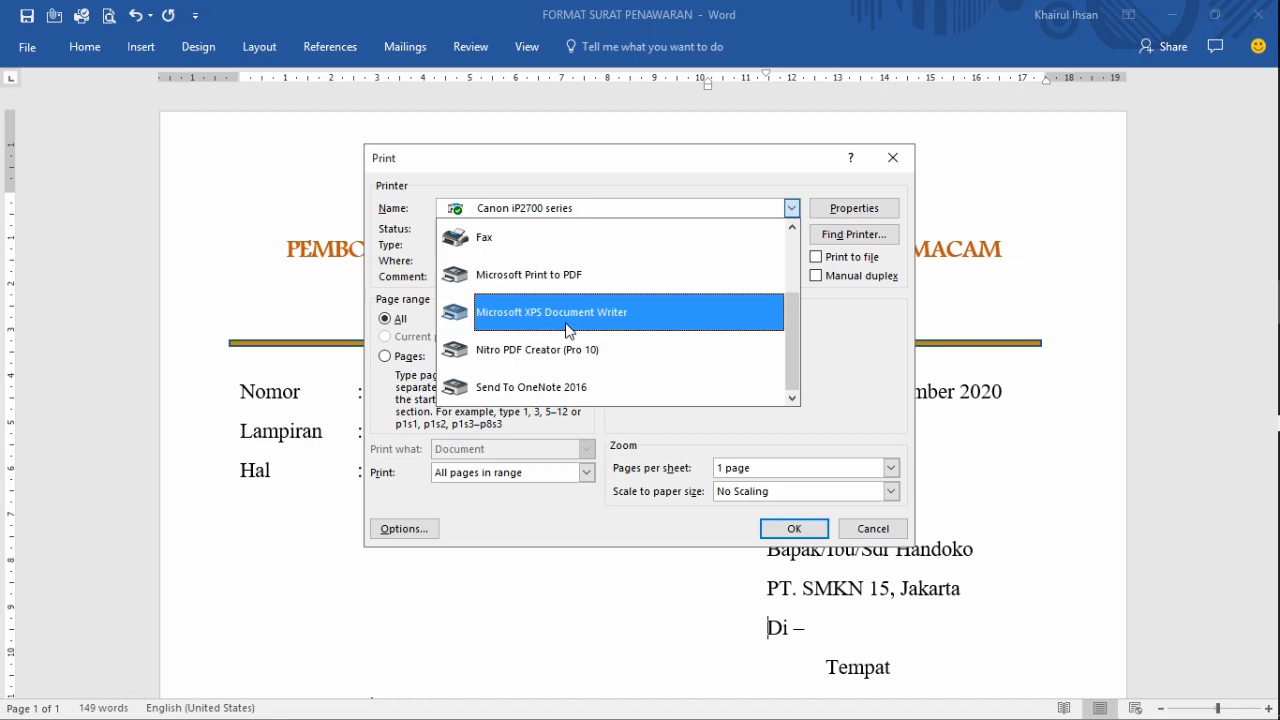
pyautogui.click(561, 347)
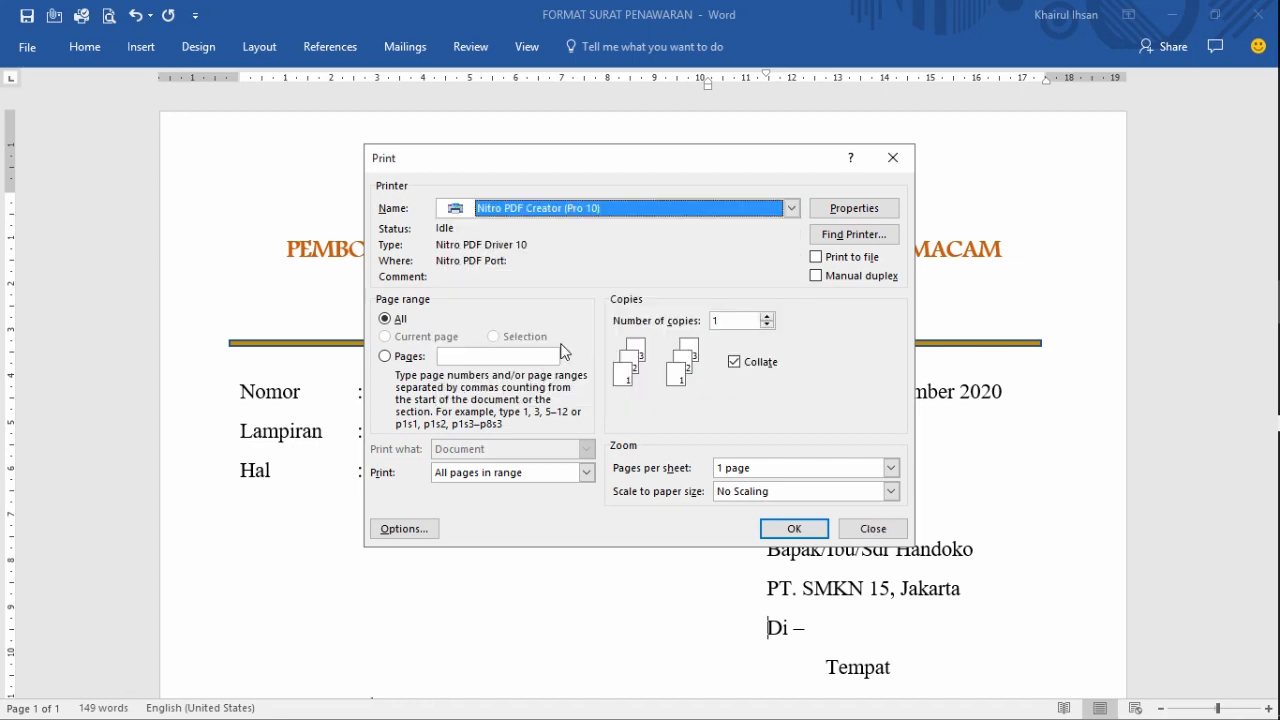
# Print the merged letters to a PDF named FORMAT SURAT PENAWARAN in the MAILING folder on DATA (D:).
pyautogui.click(772, 527)
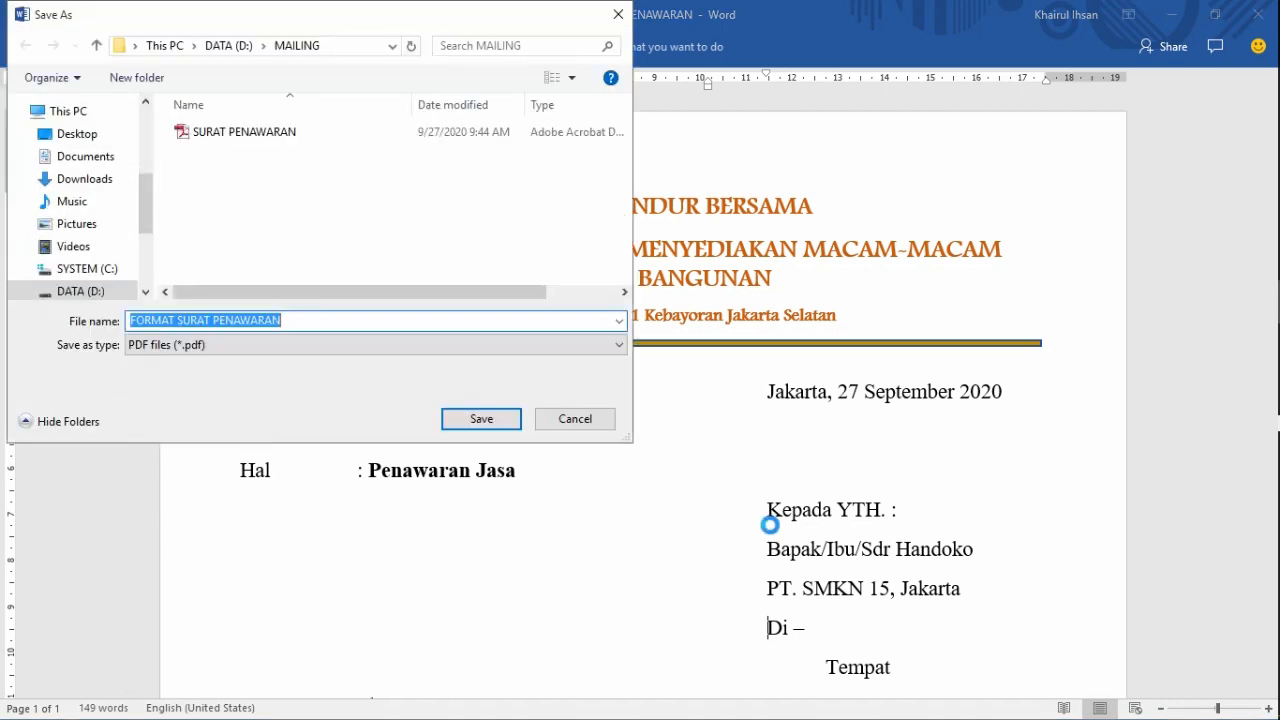
pyautogui.click(316, 325)
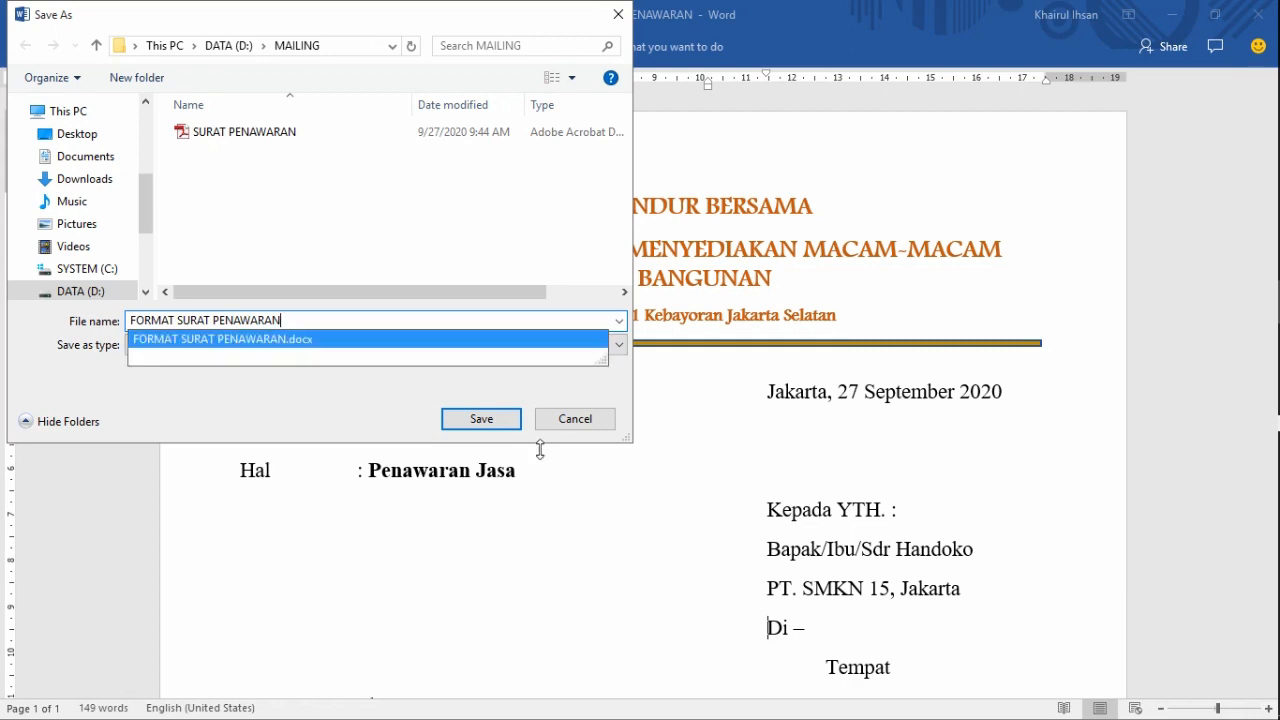
pyautogui.click(480, 418)
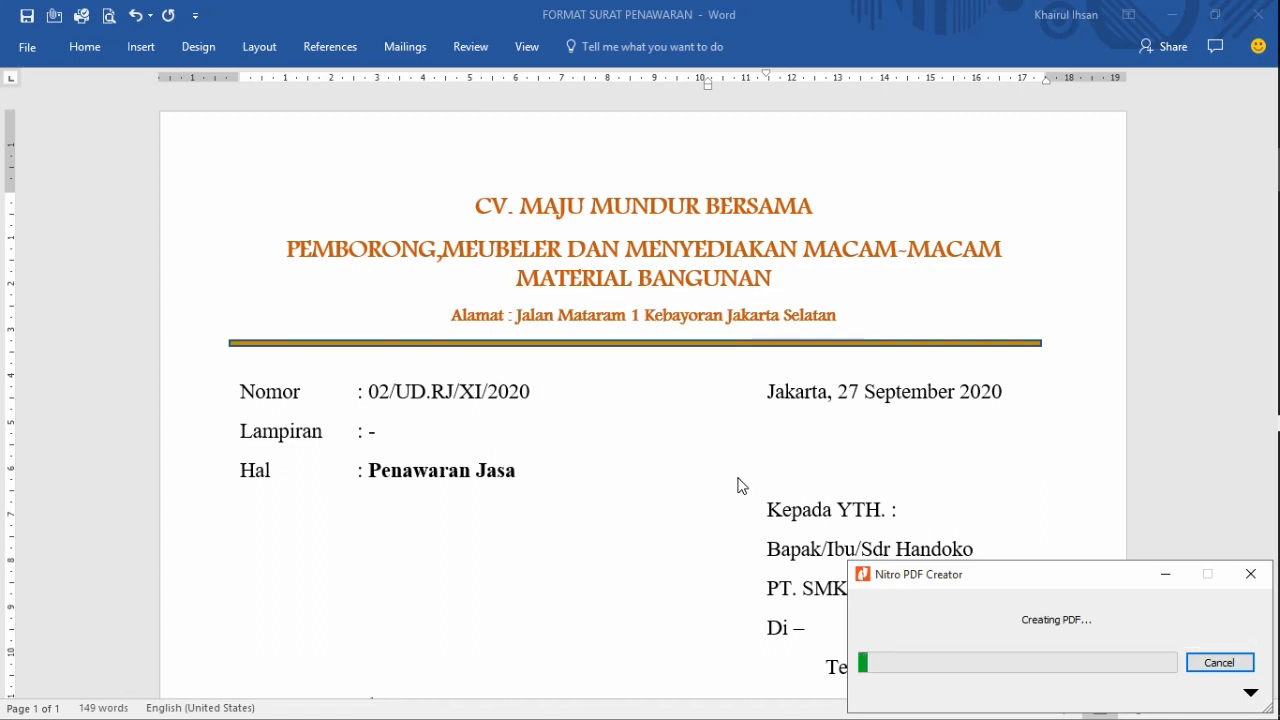
# Check the recipient name and address on the letters in the FORMAT SURAT PENAWARAN PDF, return to its first page and close it.
pyautogui.scroll(-10, 741, 486)
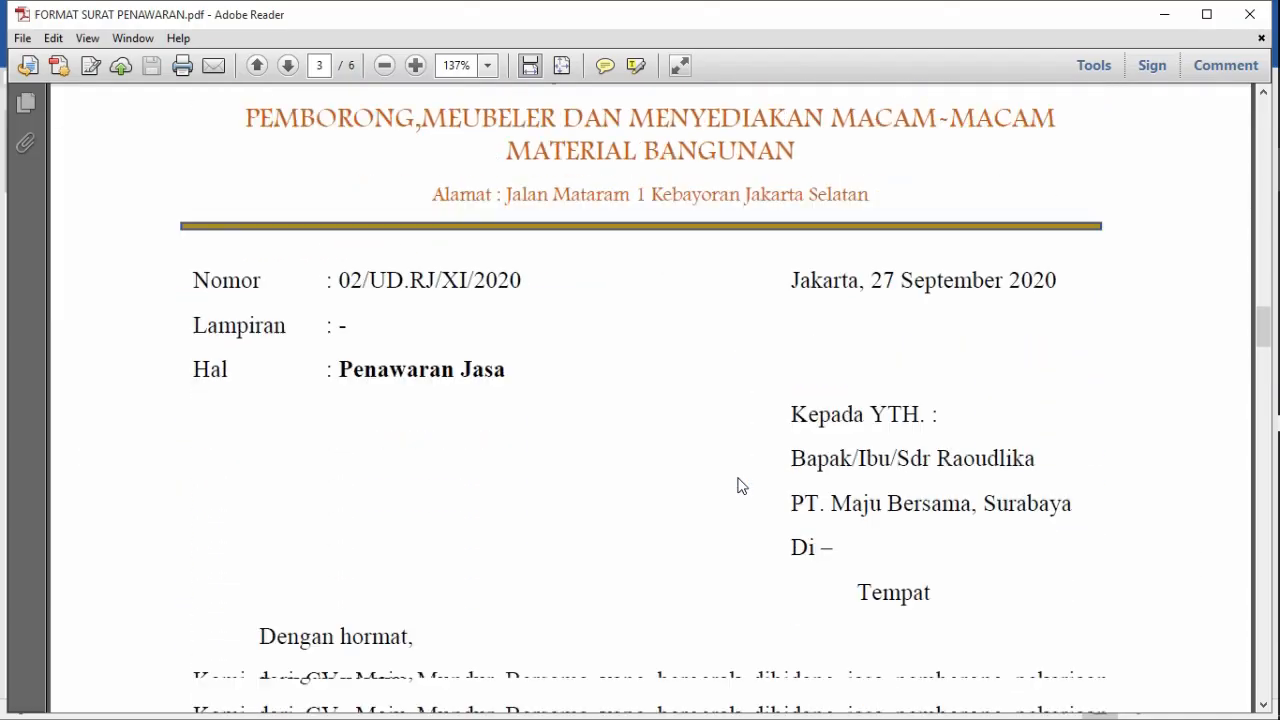
pyautogui.scroll(-20, 741, 486)
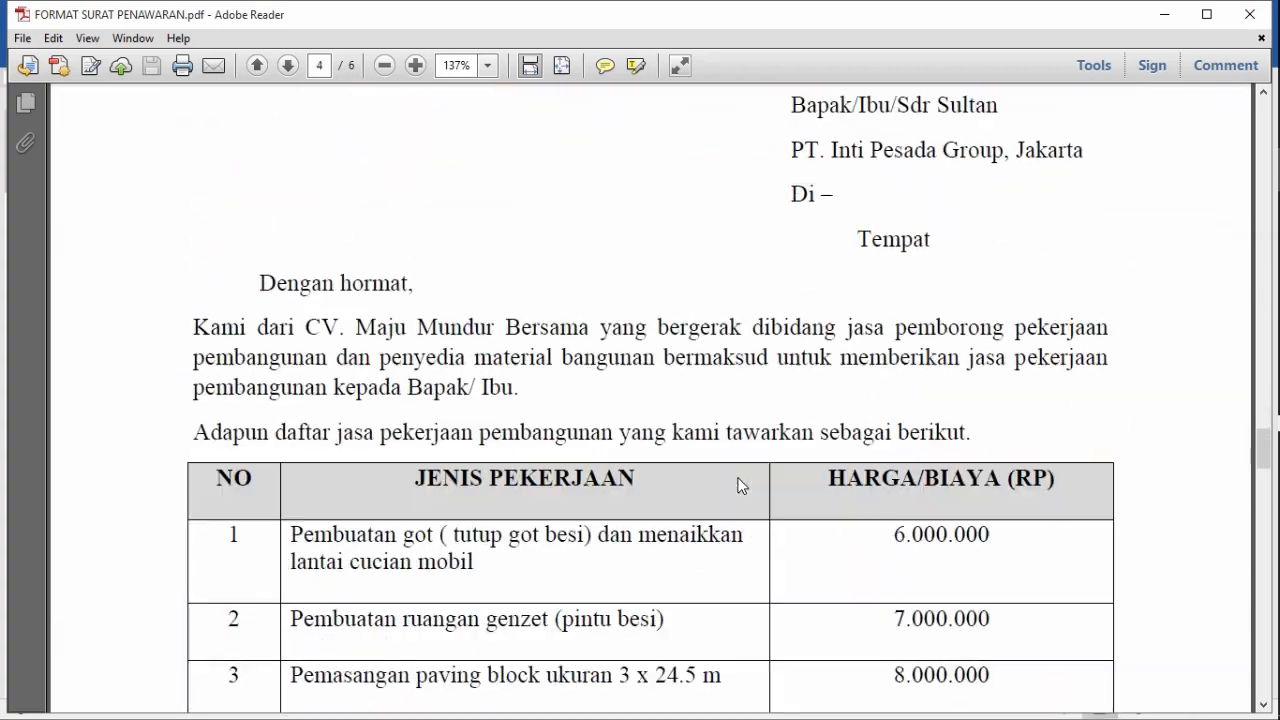
pyautogui.scroll(-12, 741, 486)
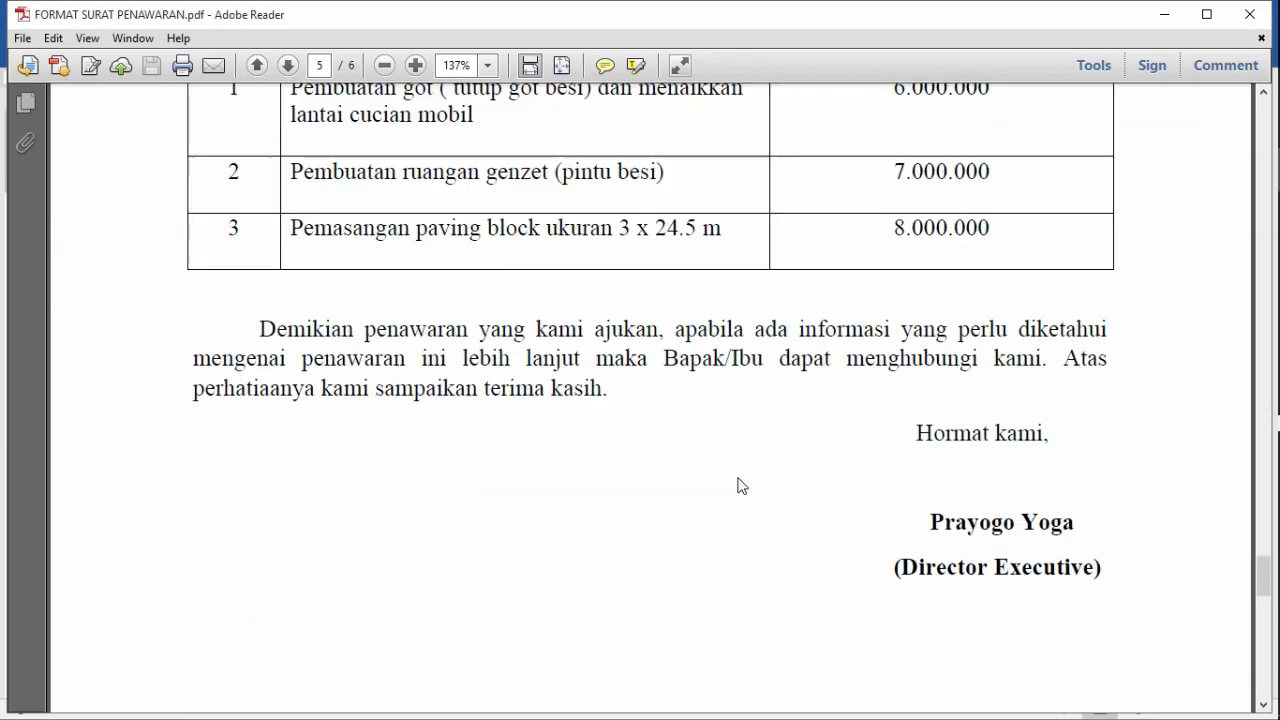
pyautogui.scroll(-12, 741, 486)
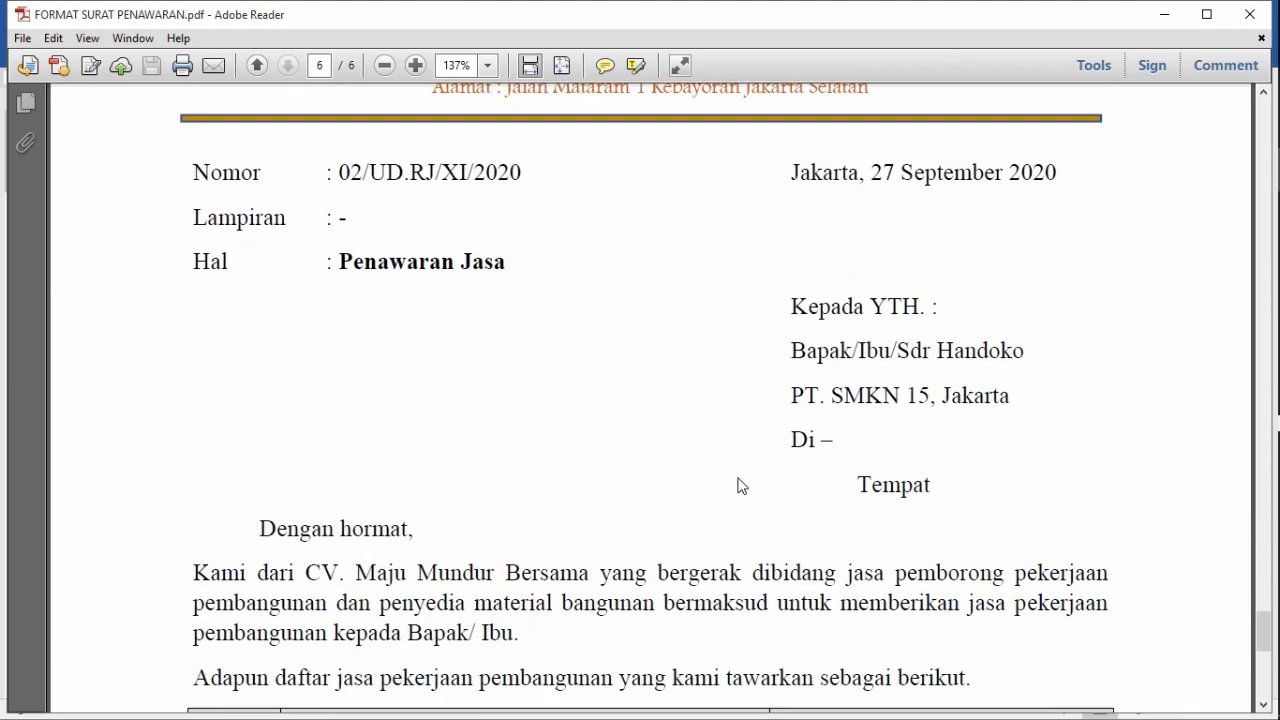
pyautogui.moveTo(1257, 633); pyautogui.dragTo(1260, 70)
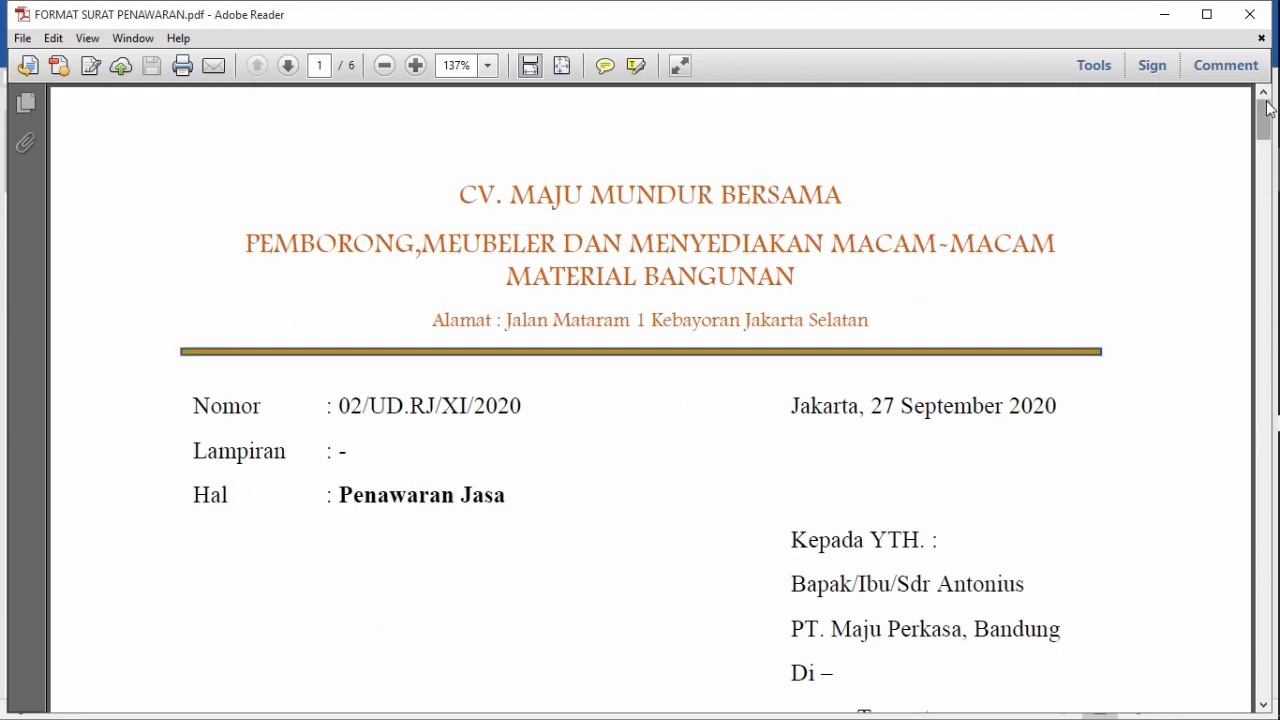
pyautogui.click(1250, 14)
# Switch to Excel, review the Nama and Alamat columns of LIST PENERIMA down to the first empty row, and return to the Word letter.
pyautogui.moveTo(1240, 303)
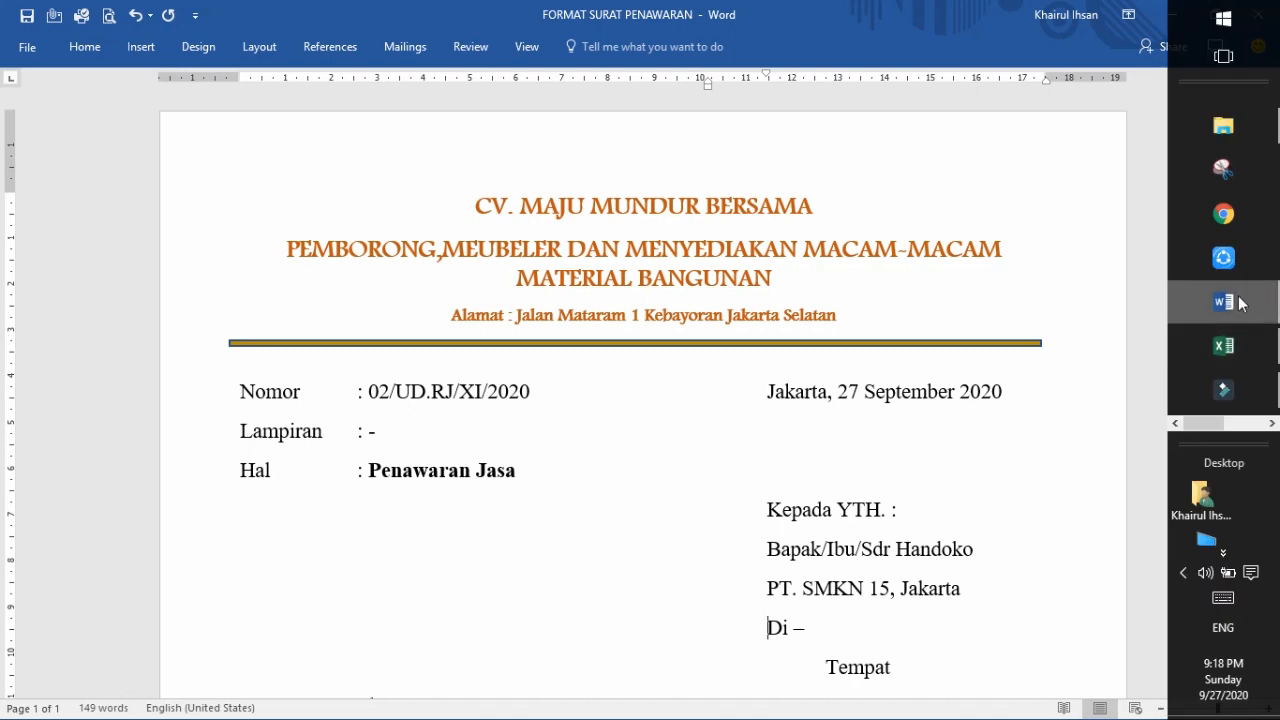
pyautogui.click(1224, 345)
pyautogui.click(83, 516)
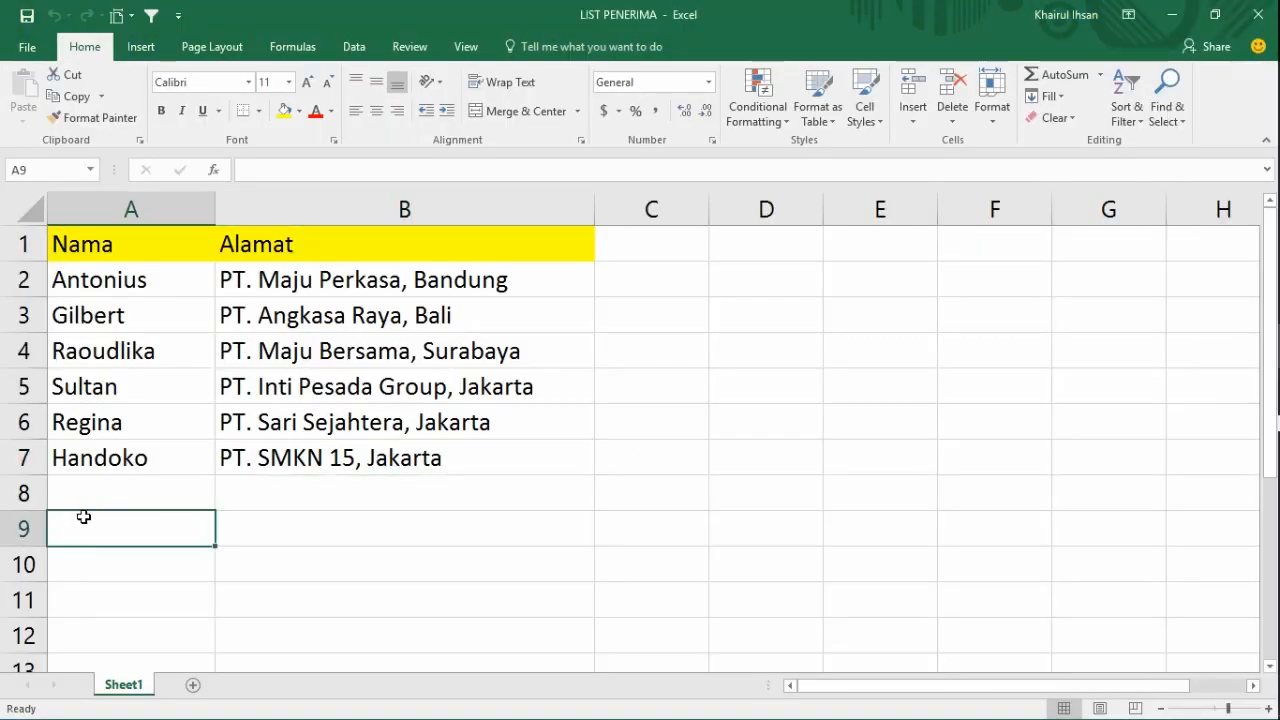
pyautogui.click(90, 494)
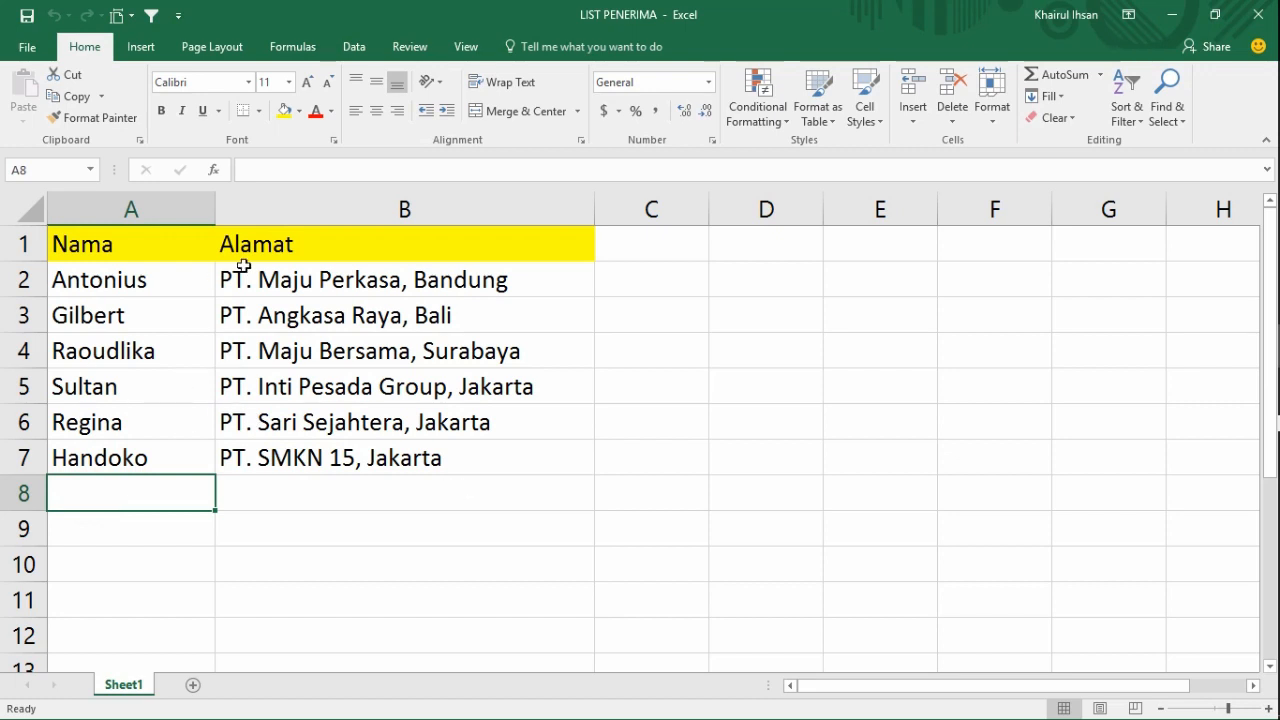
pyautogui.click(154, 266)
pyautogui.click(154, 400)
pyautogui.click(153, 445)
pyautogui.click(138, 493)
pyautogui.click(292, 489)
pyautogui.click(160, 496)
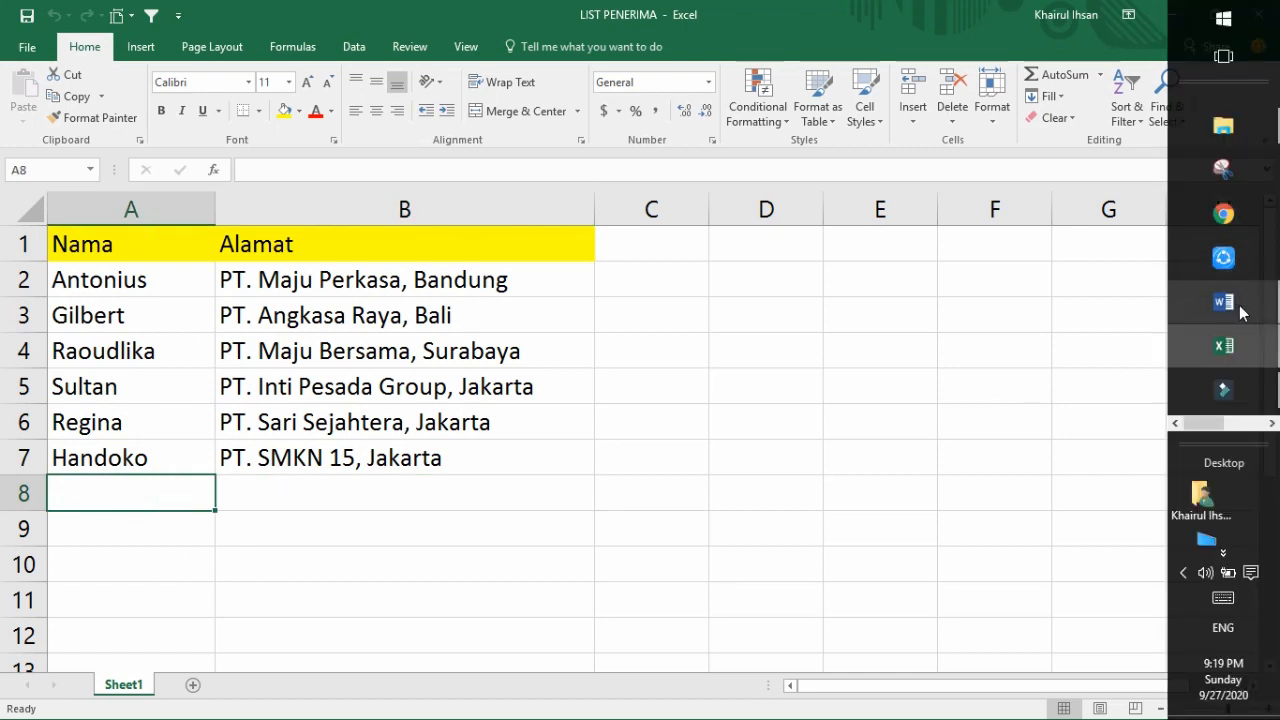
pyautogui.click(1223, 301)
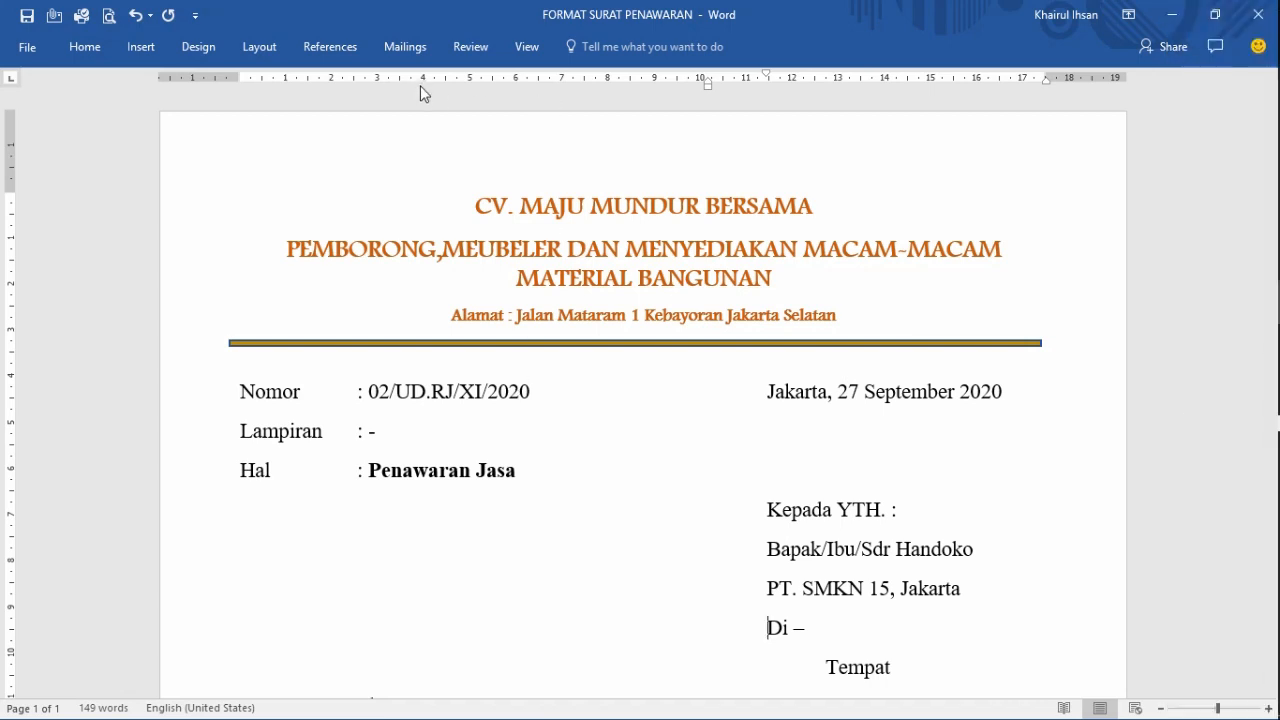
pyautogui.click(414, 46)
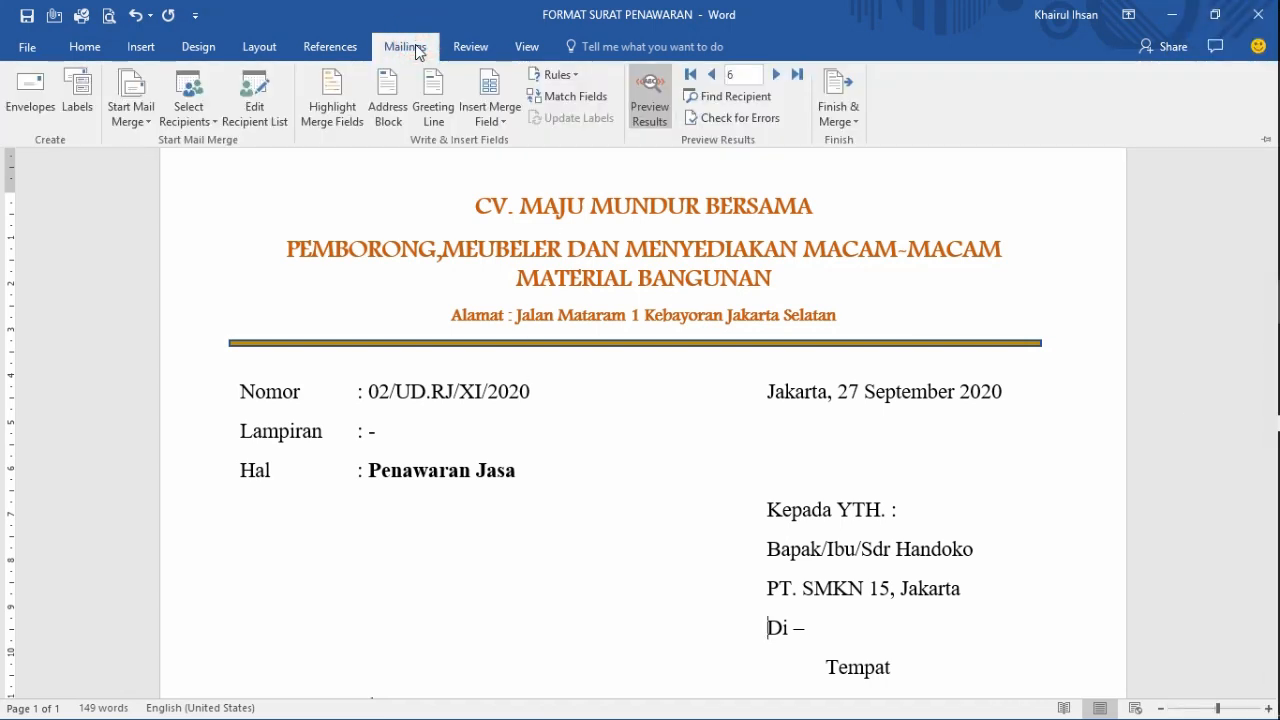
pyautogui.click(146, 113)
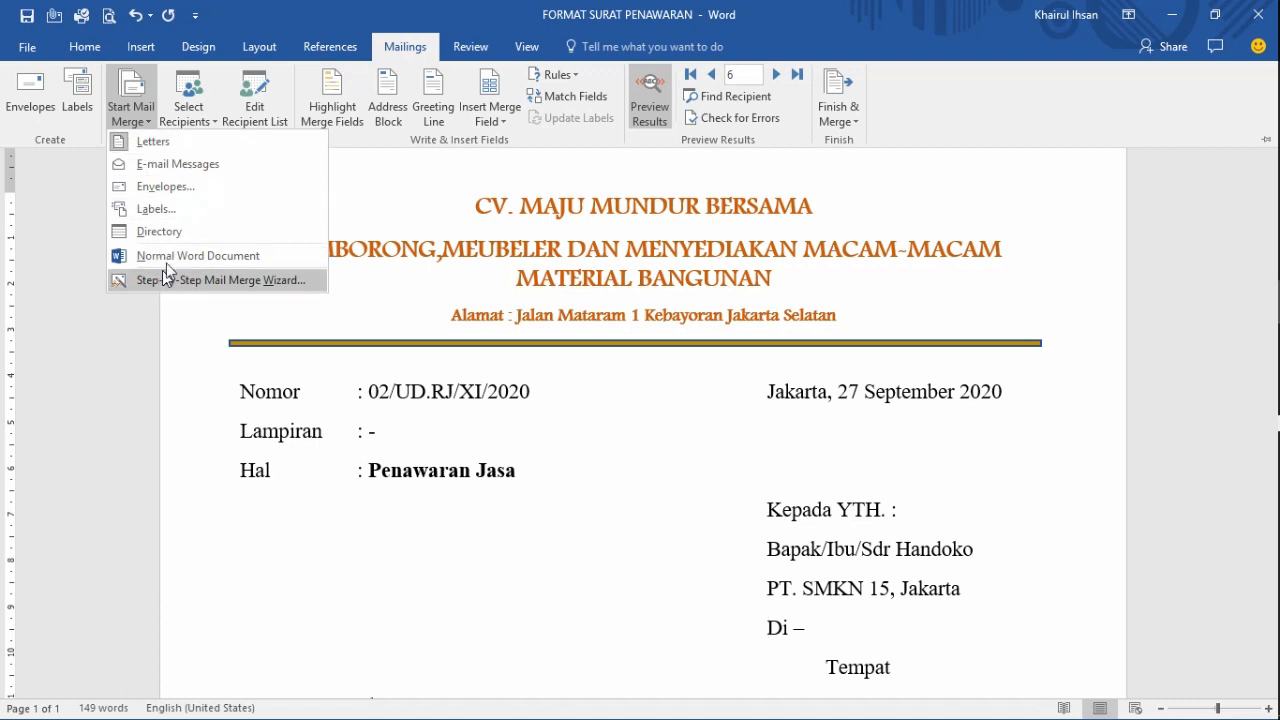
pyautogui.click(187, 122)
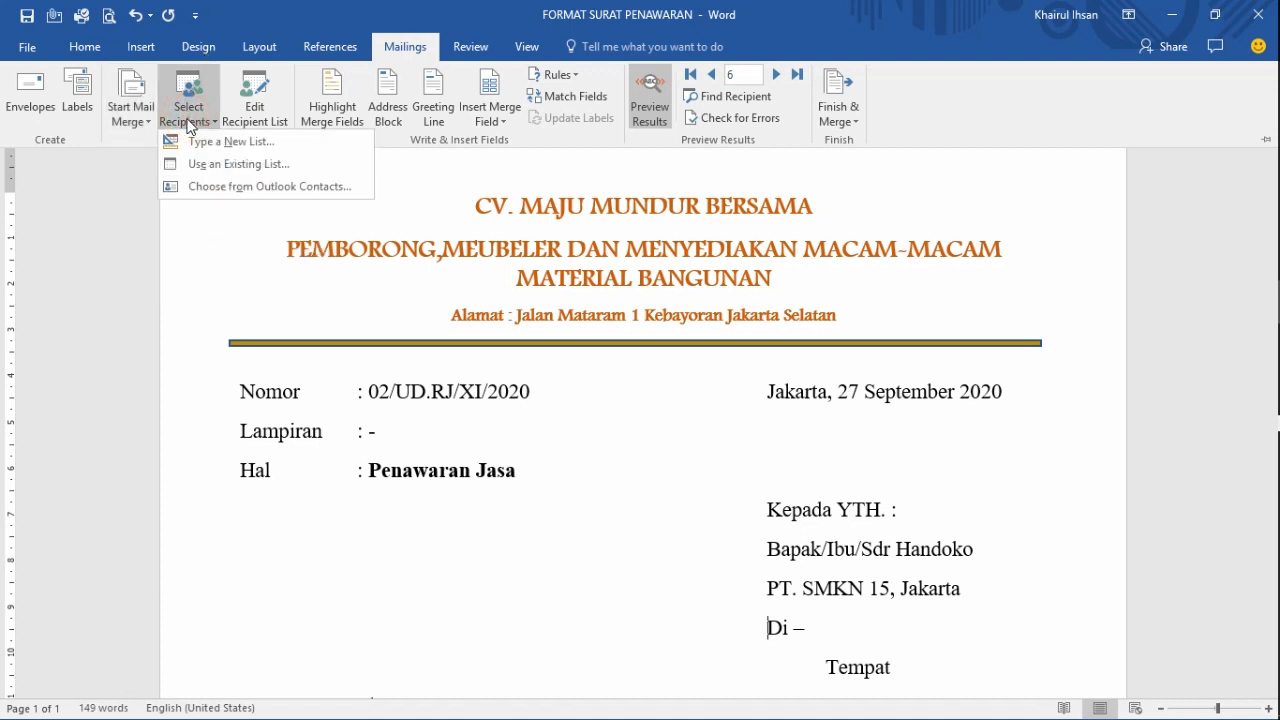
pyautogui.click(210, 164)
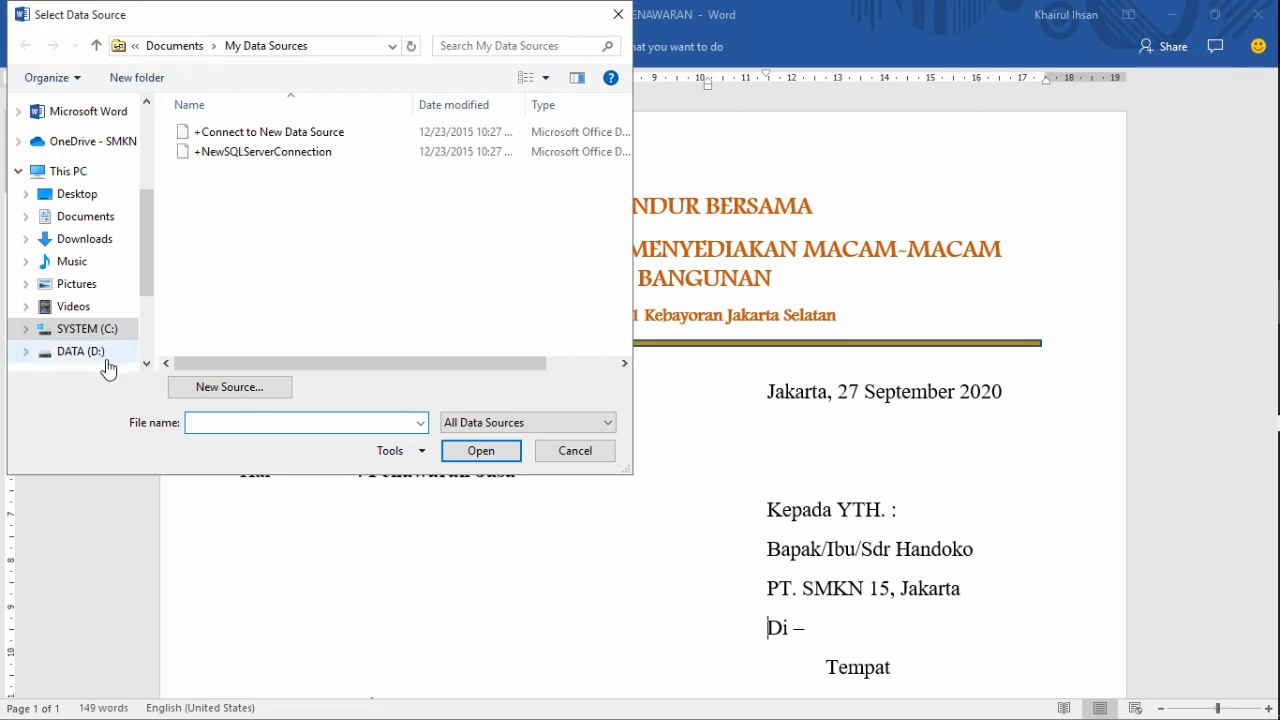
pyautogui.click(105, 354)
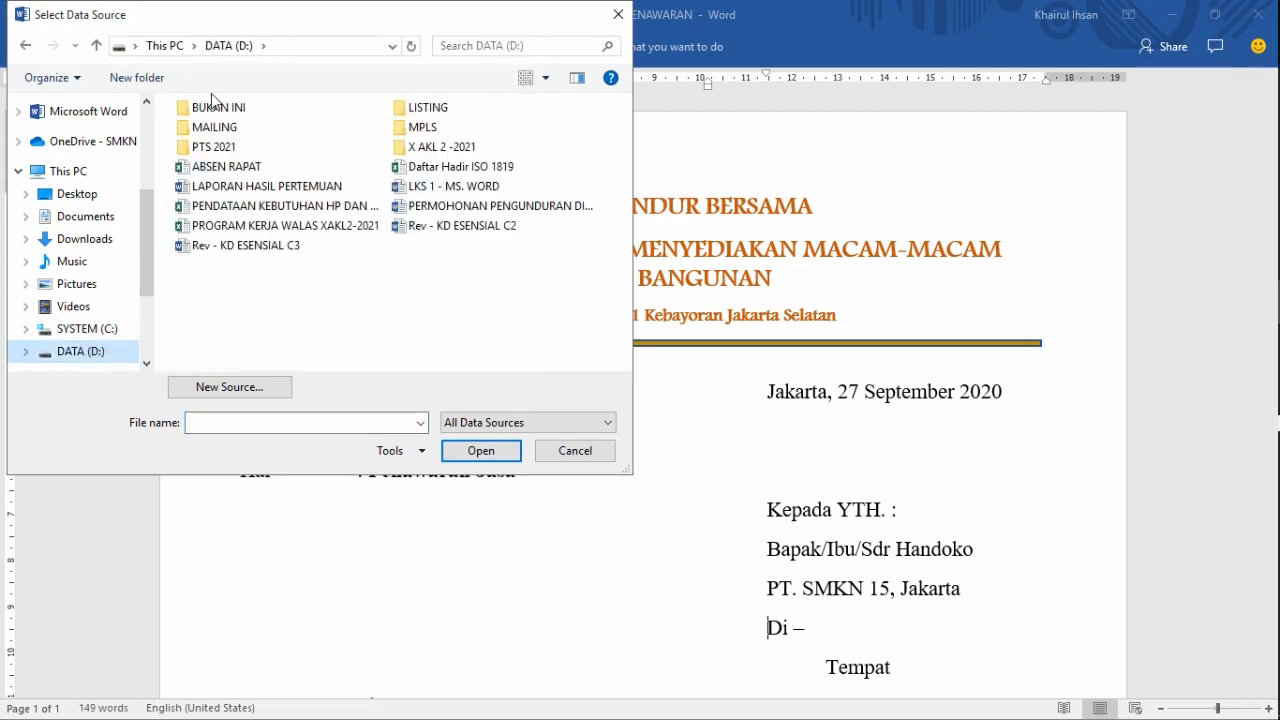
pyautogui.doubleClick(210, 128)
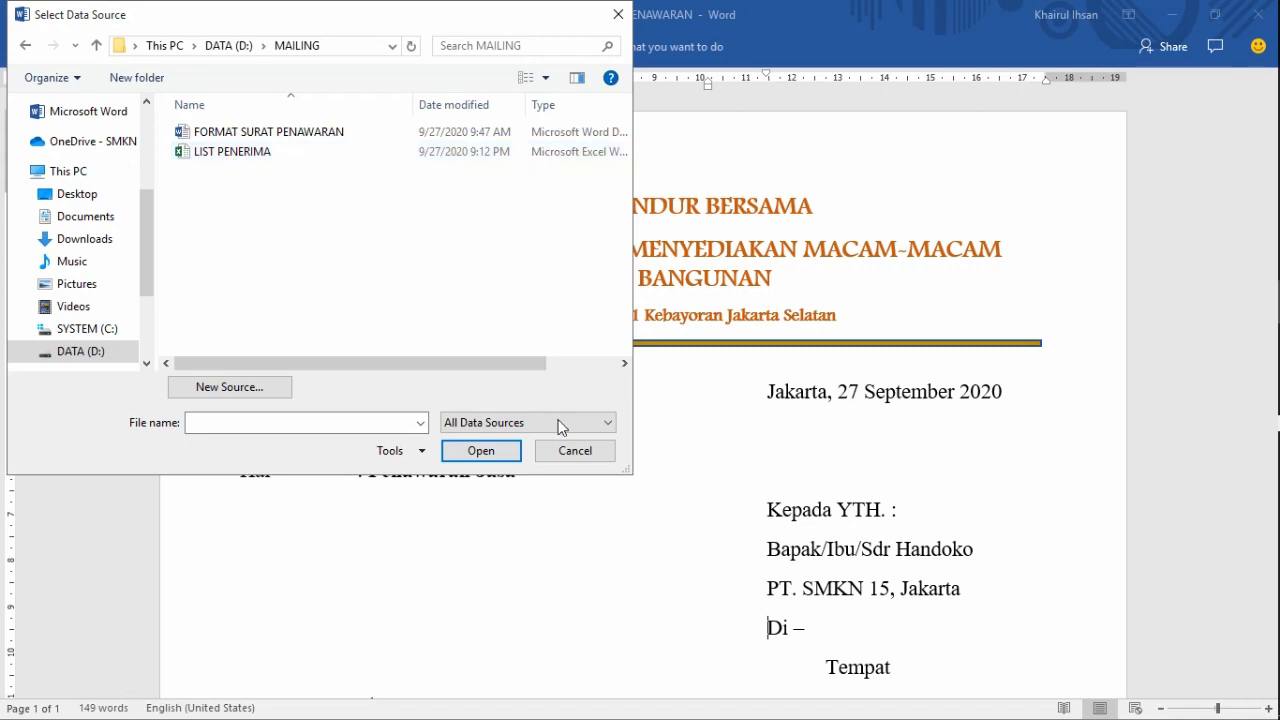
pyautogui.click(568, 452)
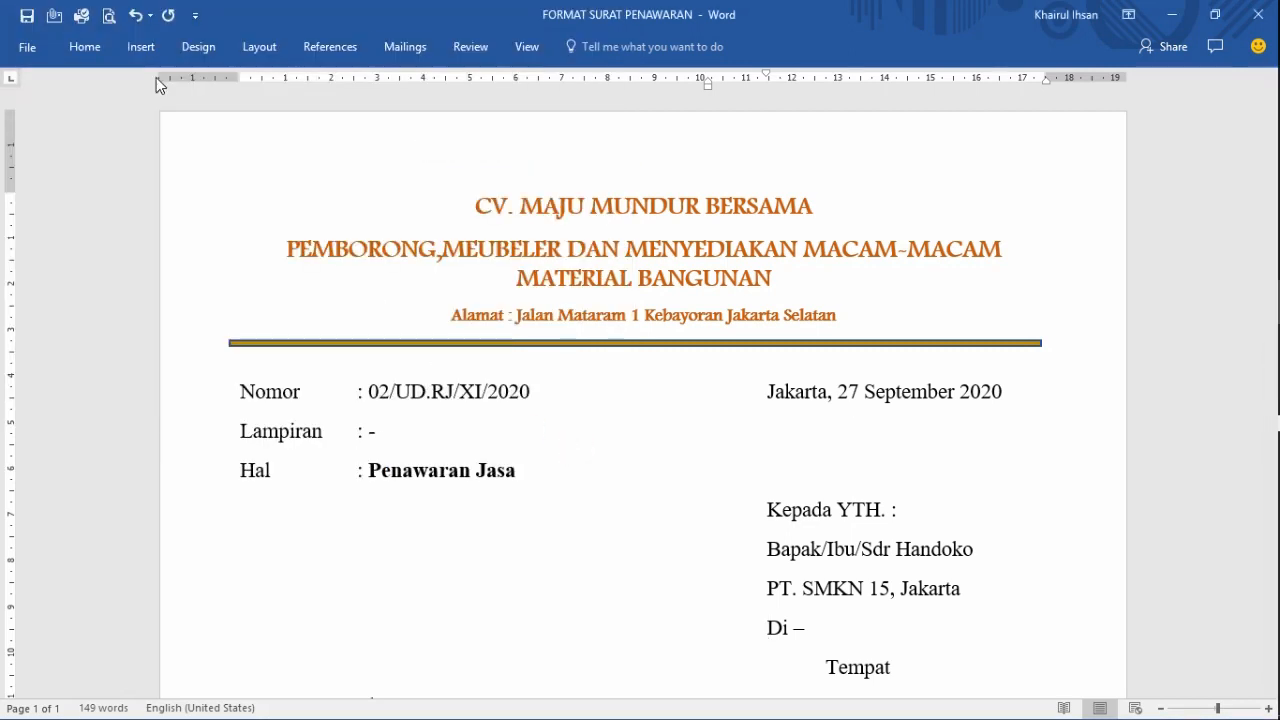
# Exclude the recipients at PT. Angkasa Raya, PT. Maju Bersama and PT. Sari Sejahtera from the mail merge recipient list.
pyautogui.click(405, 47)
pyautogui.click(251, 119)
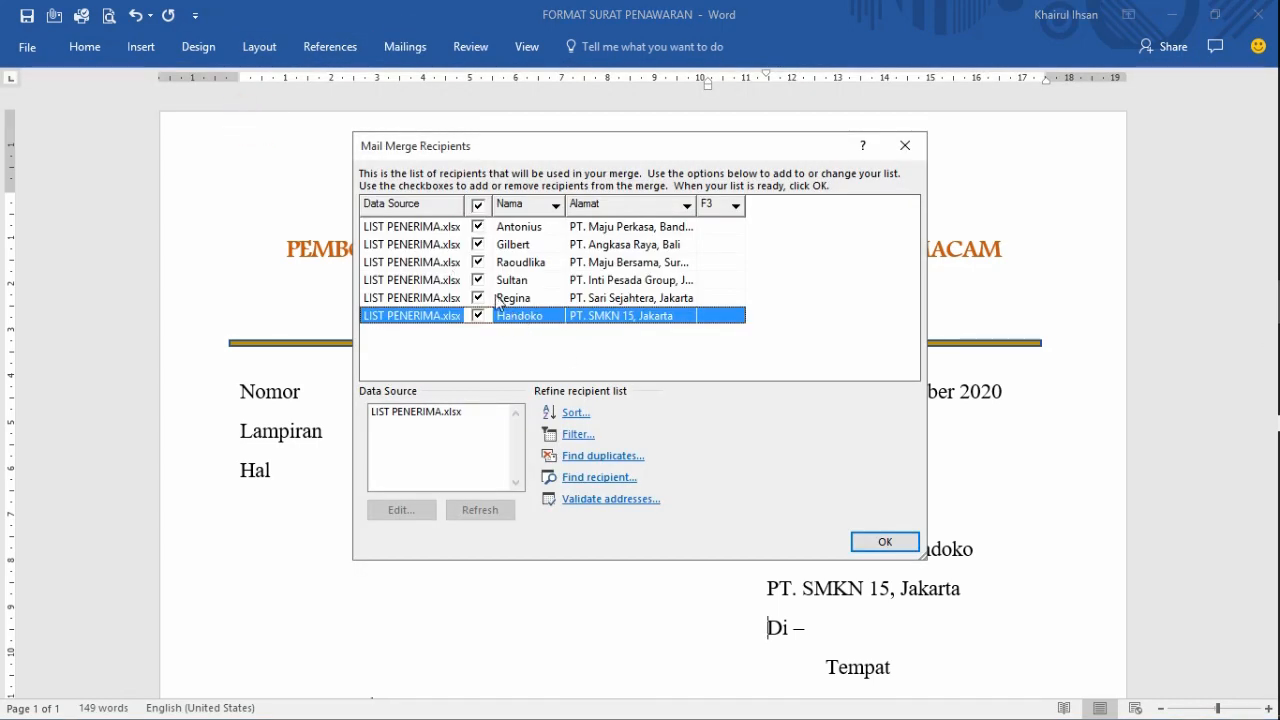
pyautogui.click(478, 245)
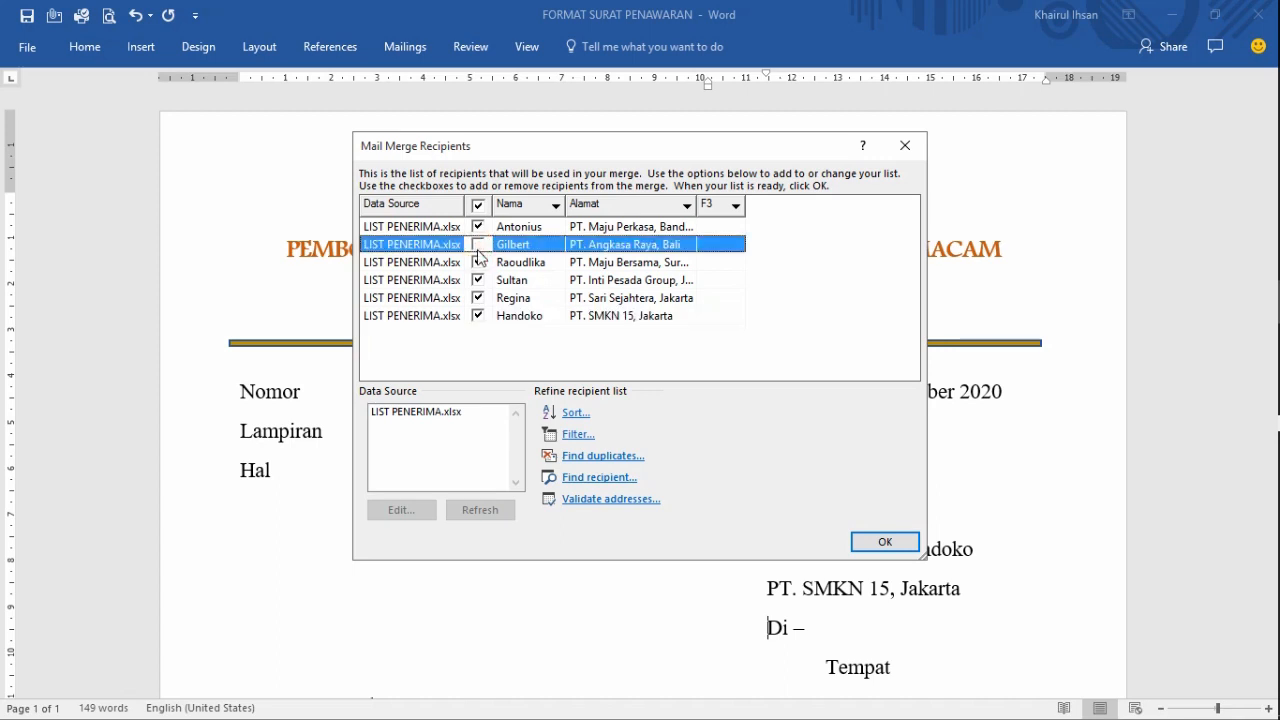
pyautogui.click(478, 263)
pyautogui.click(479, 318)
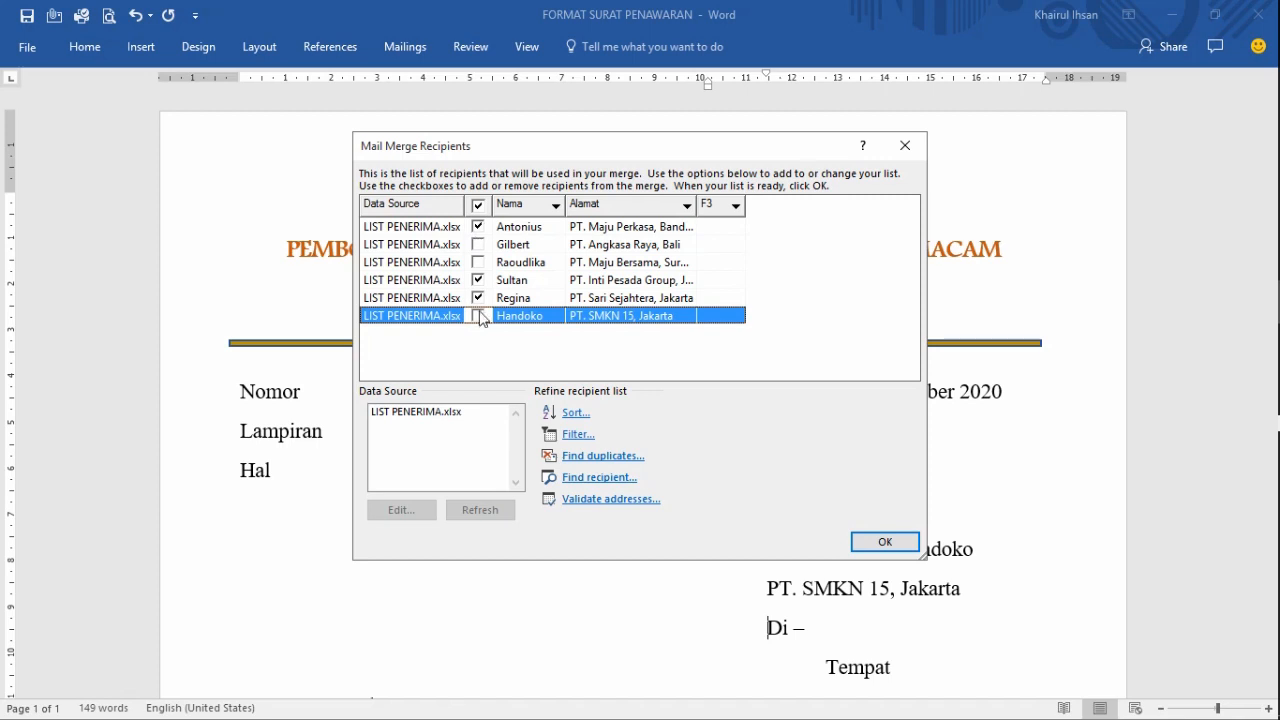
pyautogui.click(478, 298)
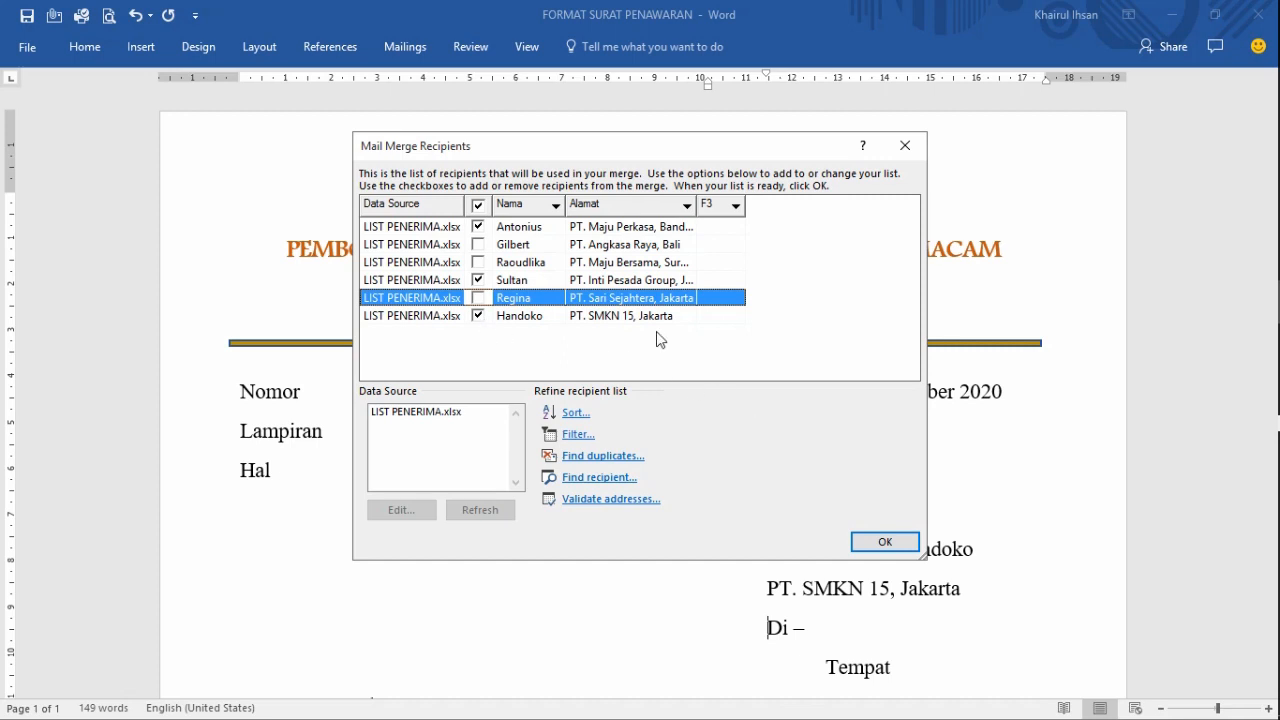
pyautogui.click(886, 542)
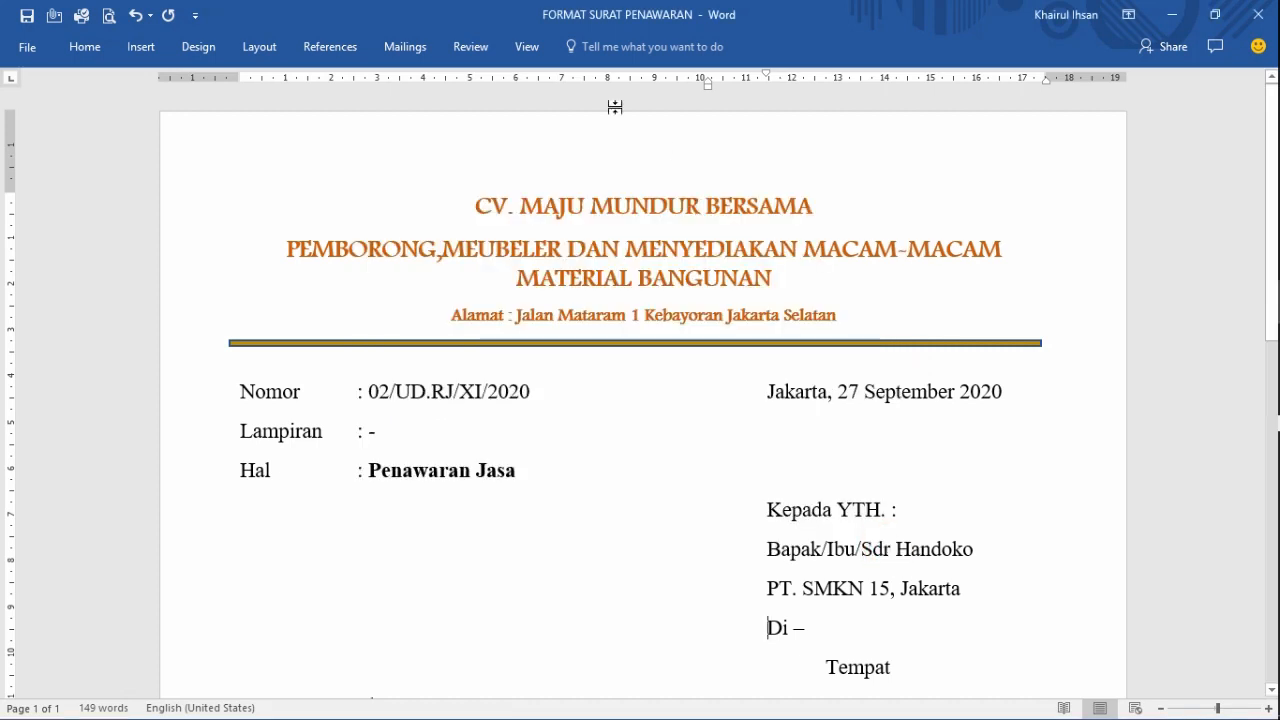
# Step back through the previewed letters to record 1 and forward again to record 6 to check the included recipients.
pyautogui.click(386, 47)
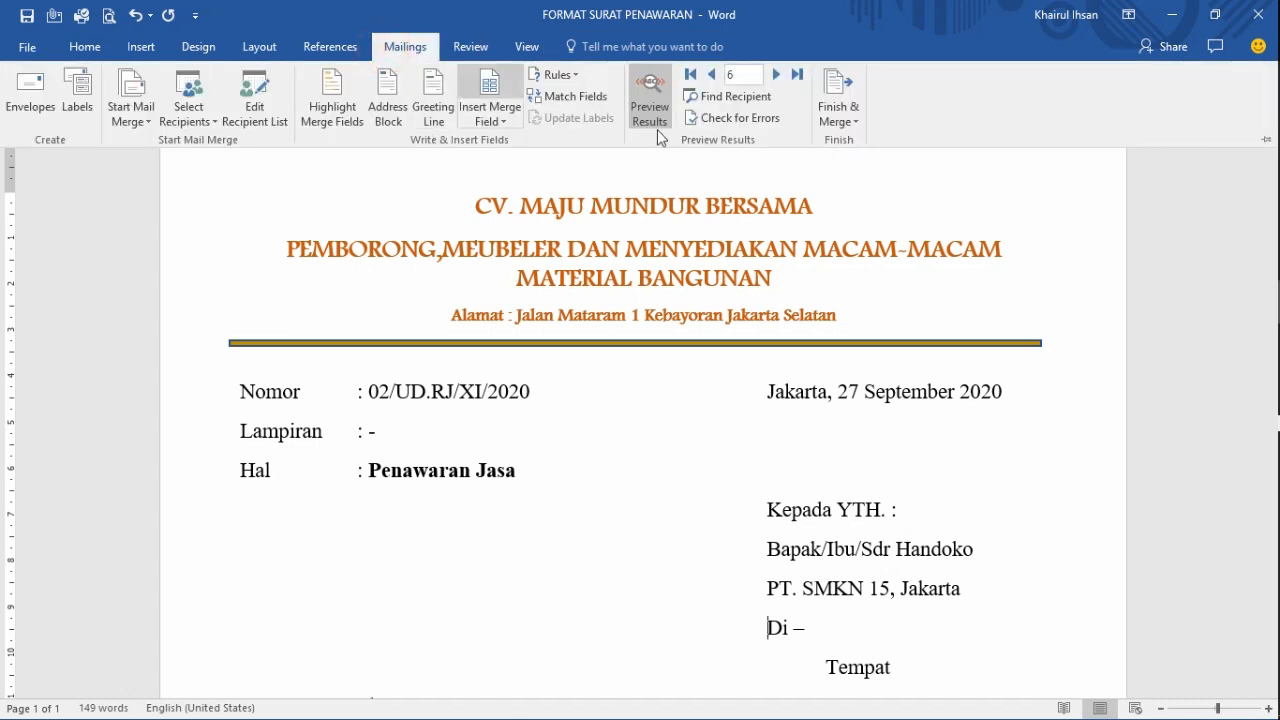
pyautogui.click(711, 76)
pyautogui.click(715, 76)
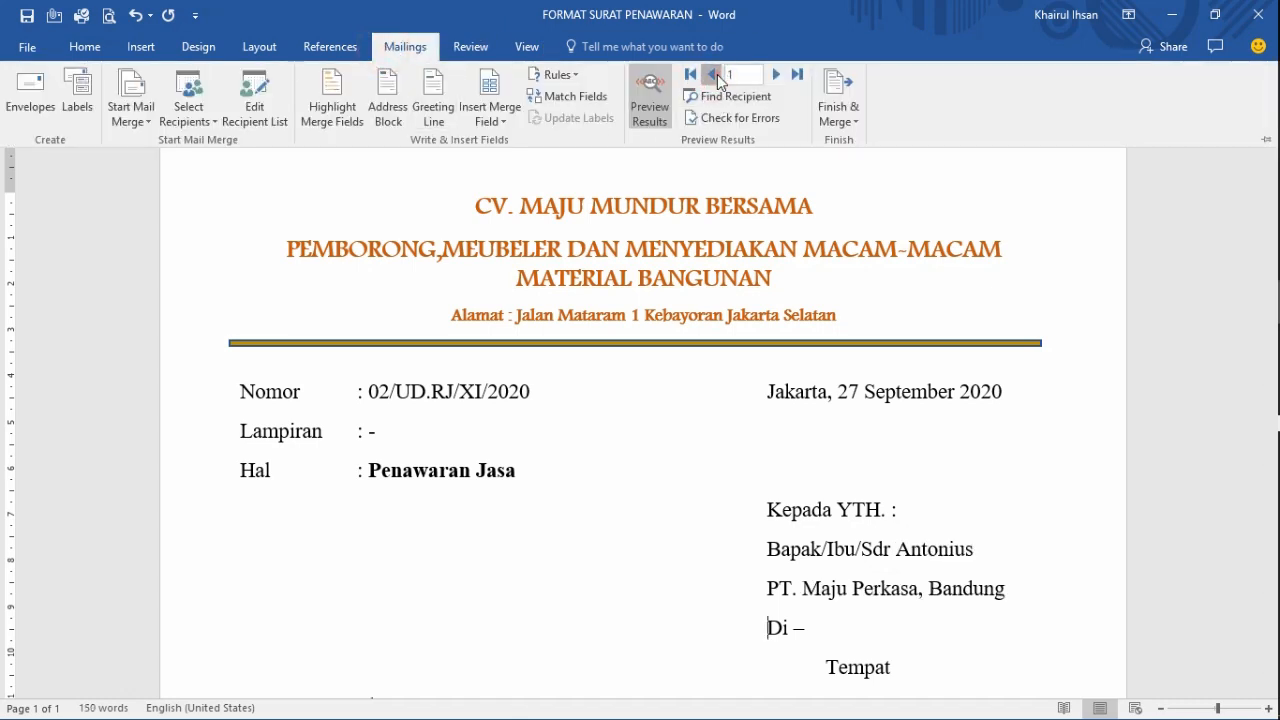
pyautogui.click(776, 74)
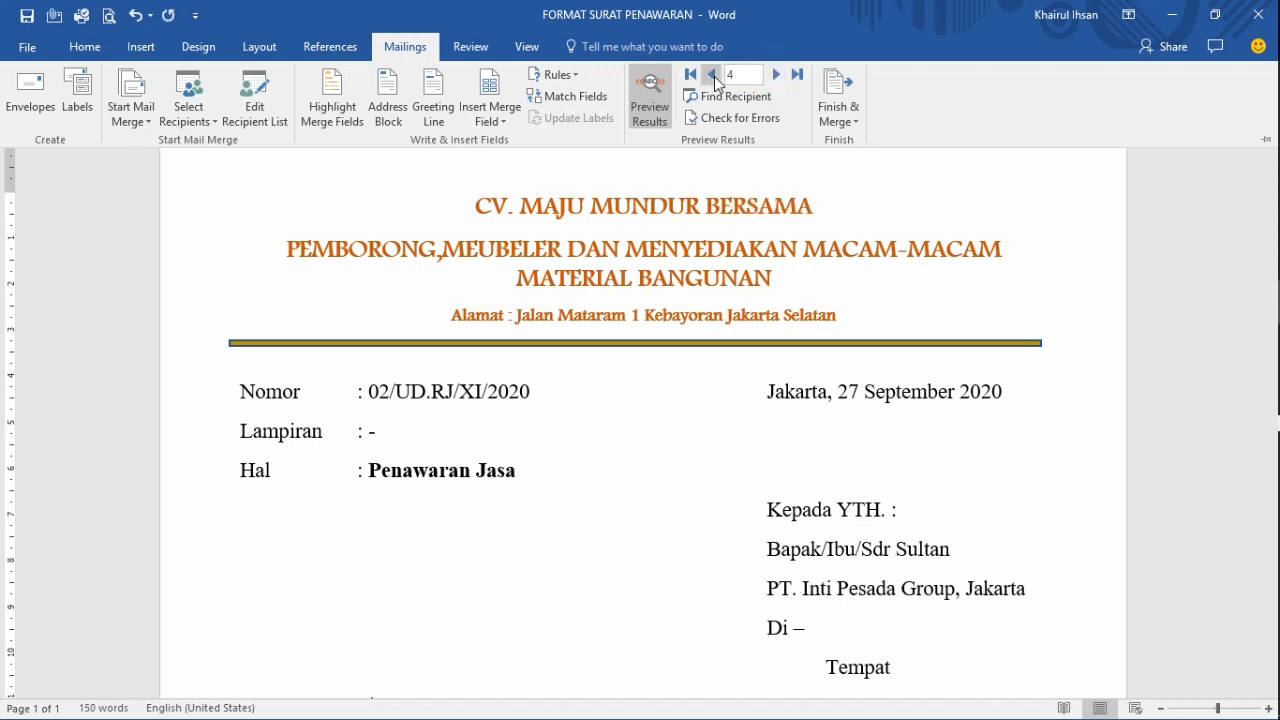
pyautogui.click(712, 74)
pyautogui.click(775, 74)
pyautogui.click(774, 75)
pyautogui.click(773, 75)
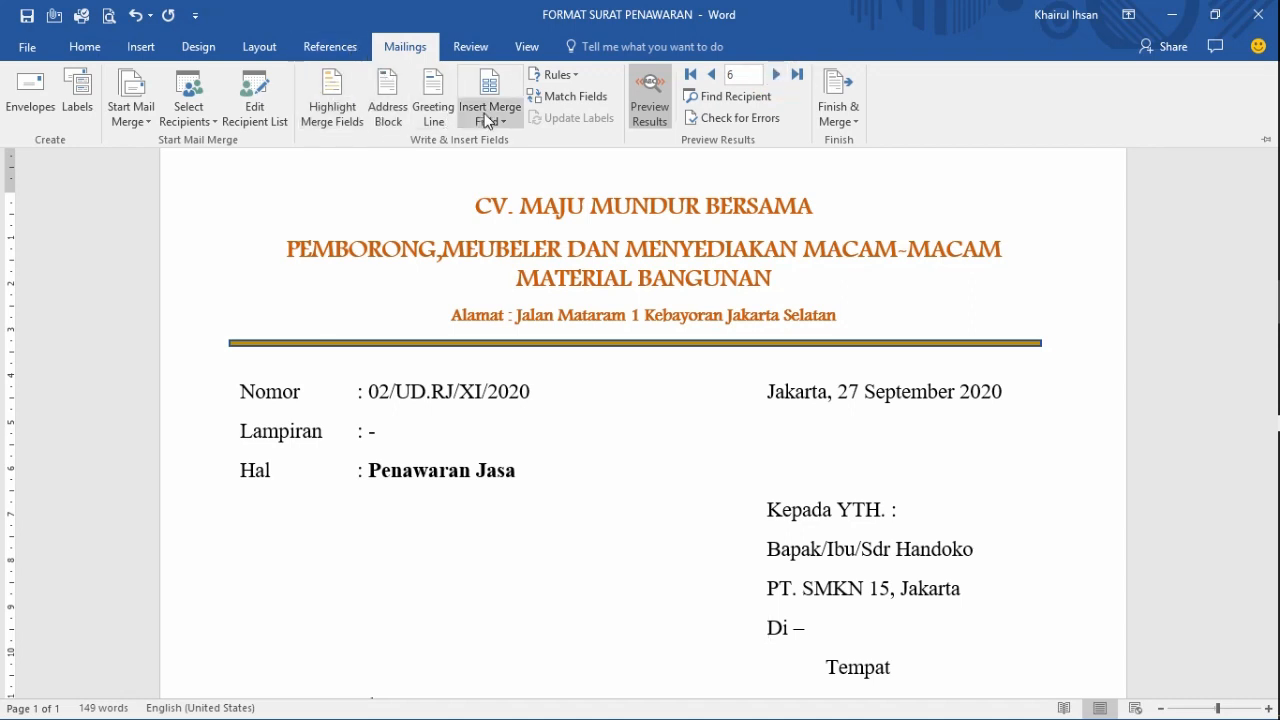
# Include the recipients at PT. Angkasa Raya and PT. Sari Sejahtera in the mail merge again.
pyautogui.click(263, 110)
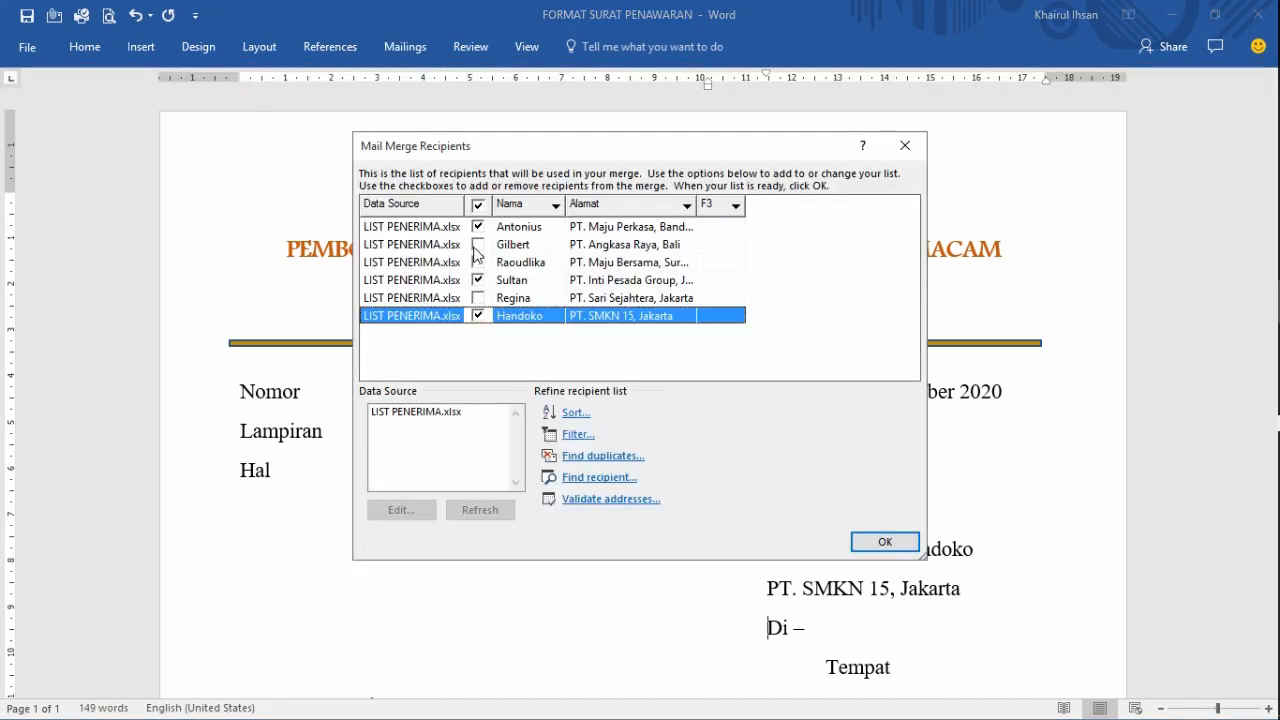
pyautogui.click(478, 244)
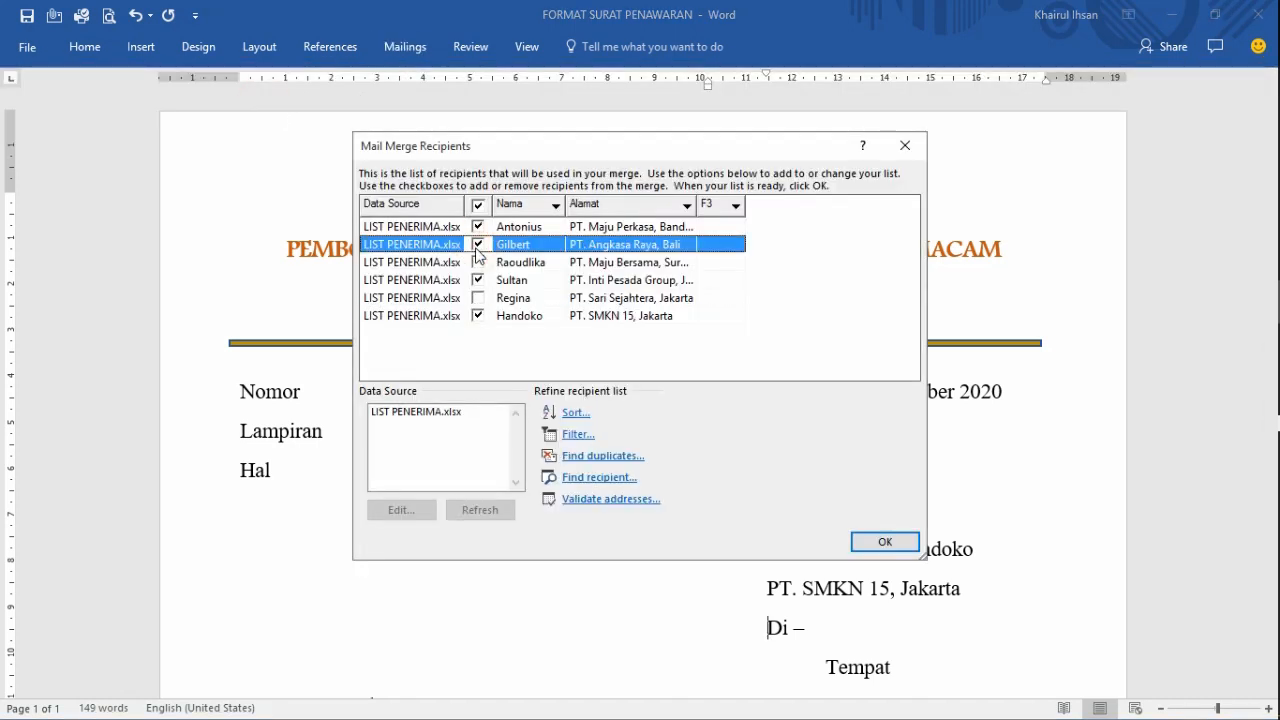
pyautogui.click(478, 298)
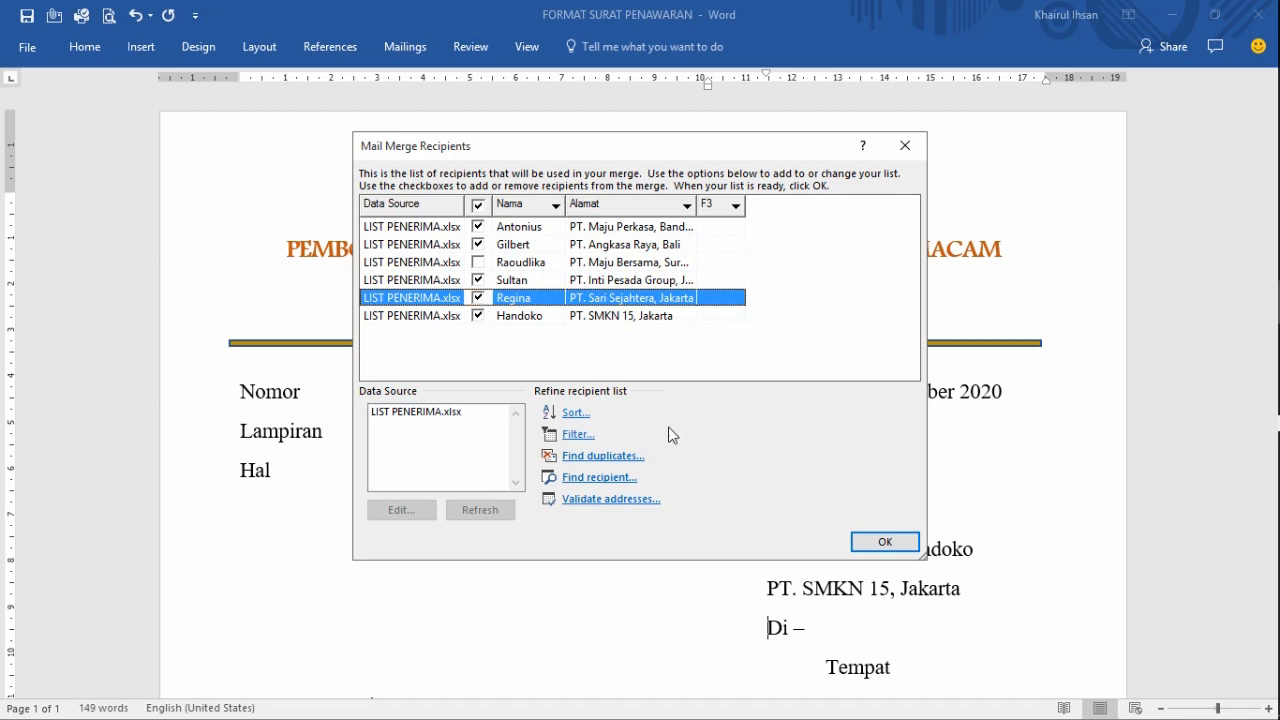
pyautogui.click(885, 542)
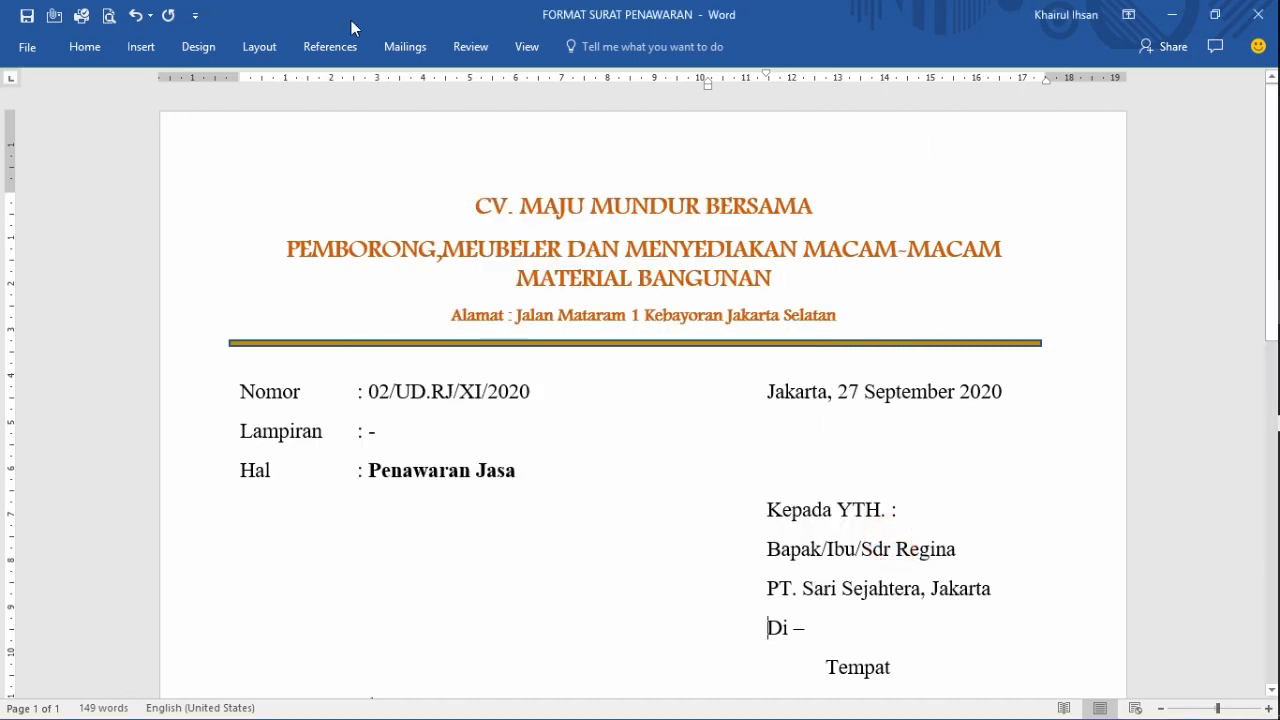
# Preview the letters of the updated recipient selection from record 1 to record 6 and look over the last letter's full content.
pyautogui.click(410, 48)
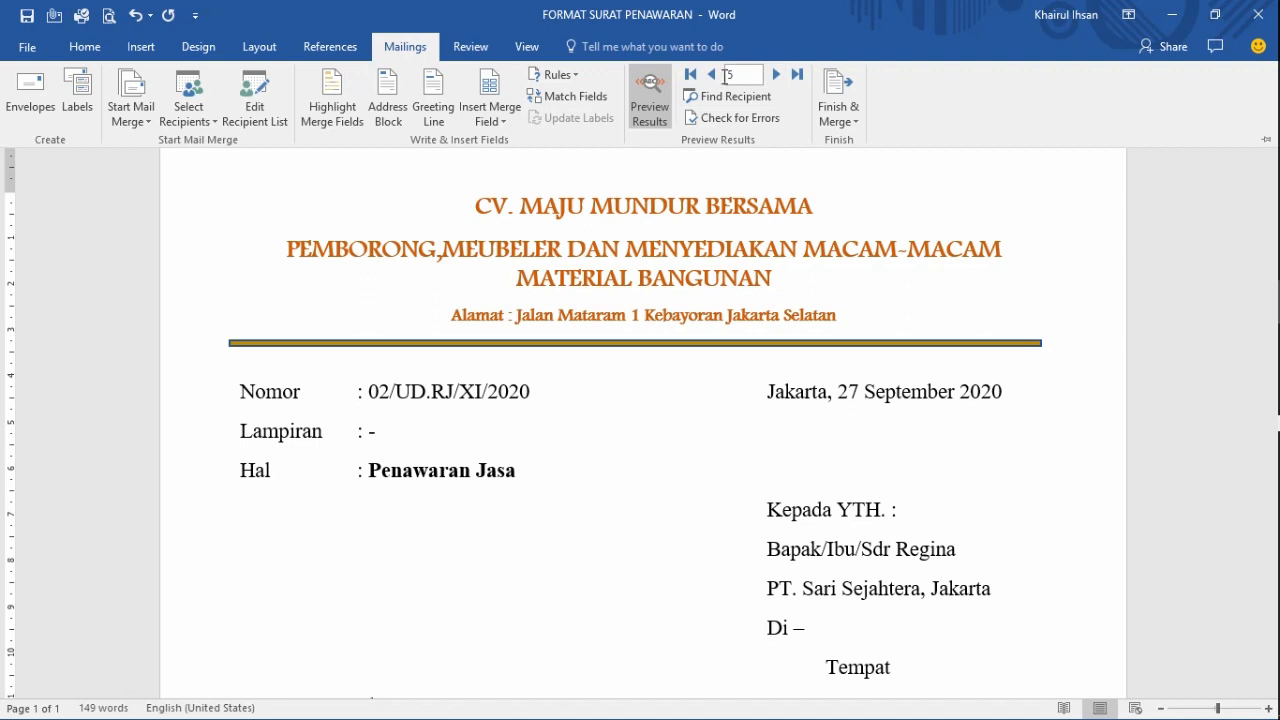
pyautogui.click(690, 74)
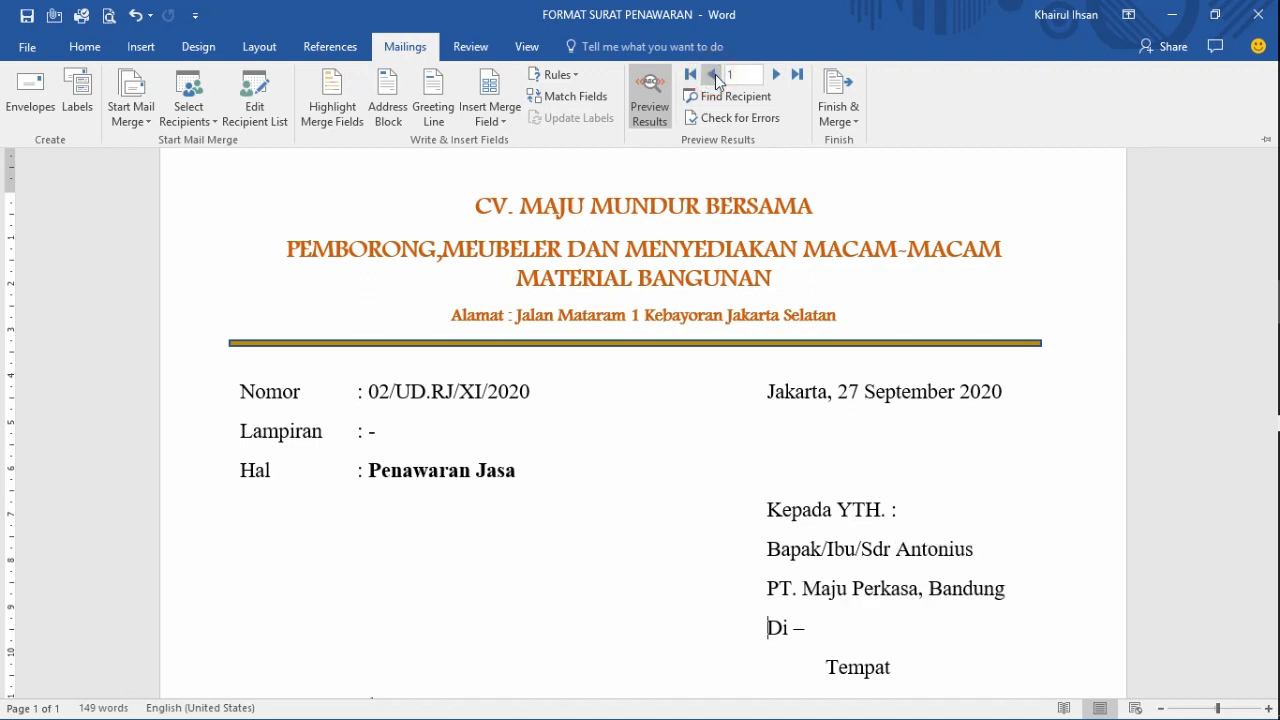
pyautogui.click(776, 74)
pyautogui.click(776, 74)
pyautogui.click(776, 74)
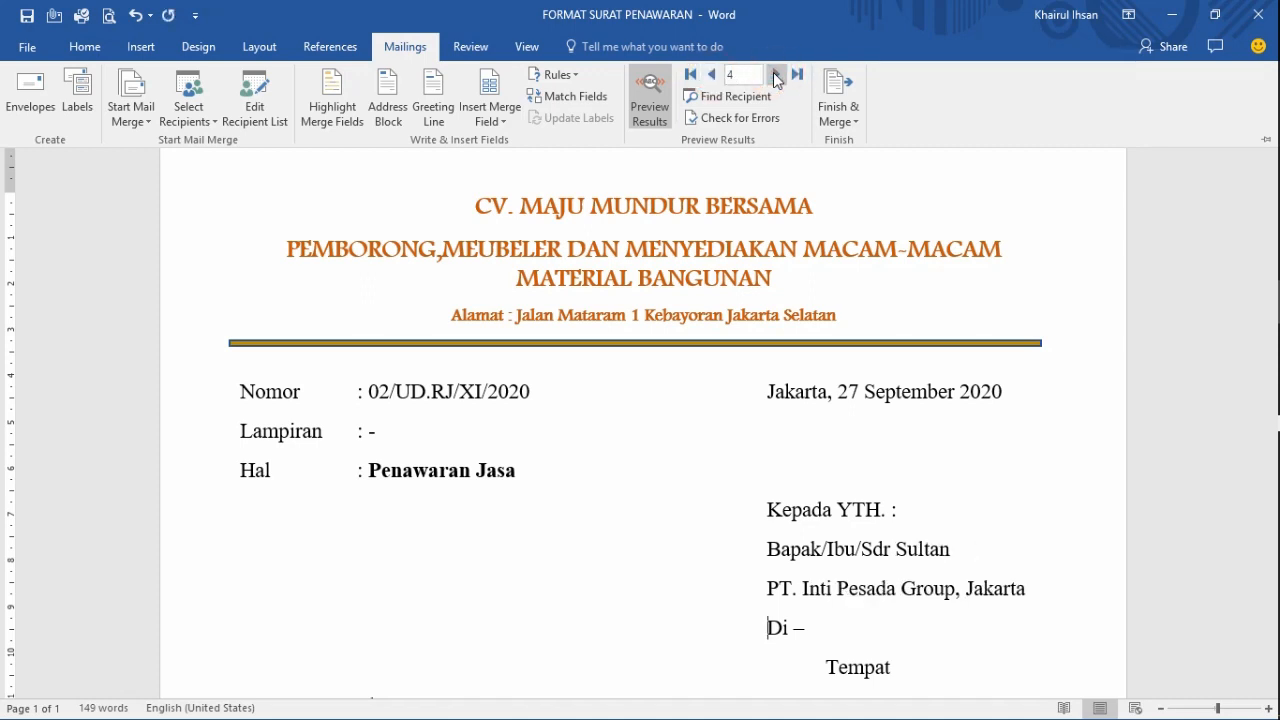
pyautogui.click(775, 74)
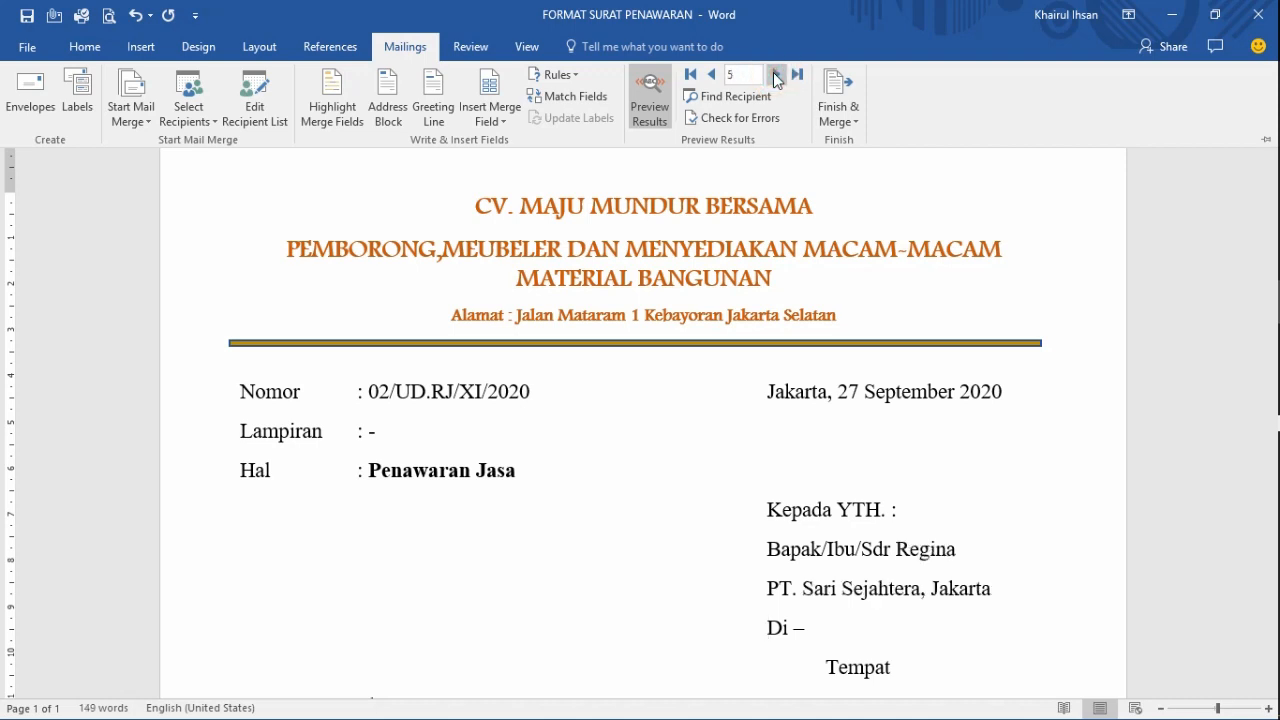
pyautogui.click(775, 74)
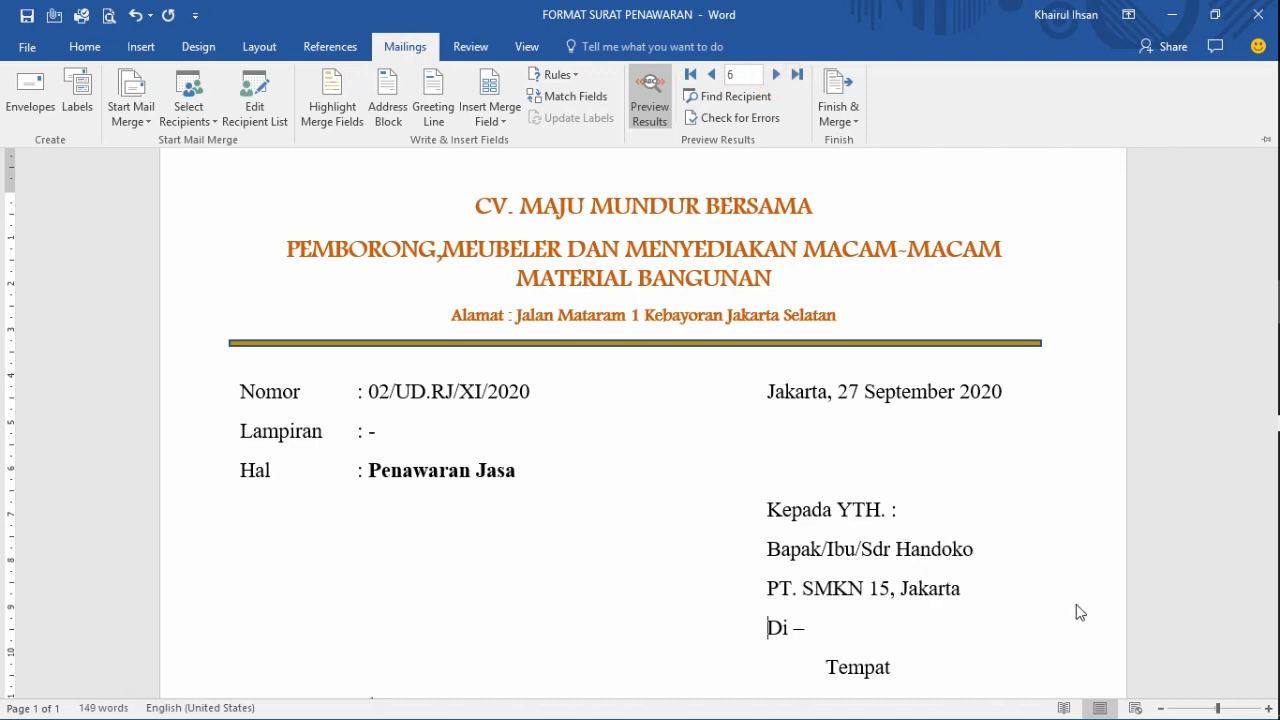
pyautogui.click(1160, 708)
pyautogui.click(1160, 708)
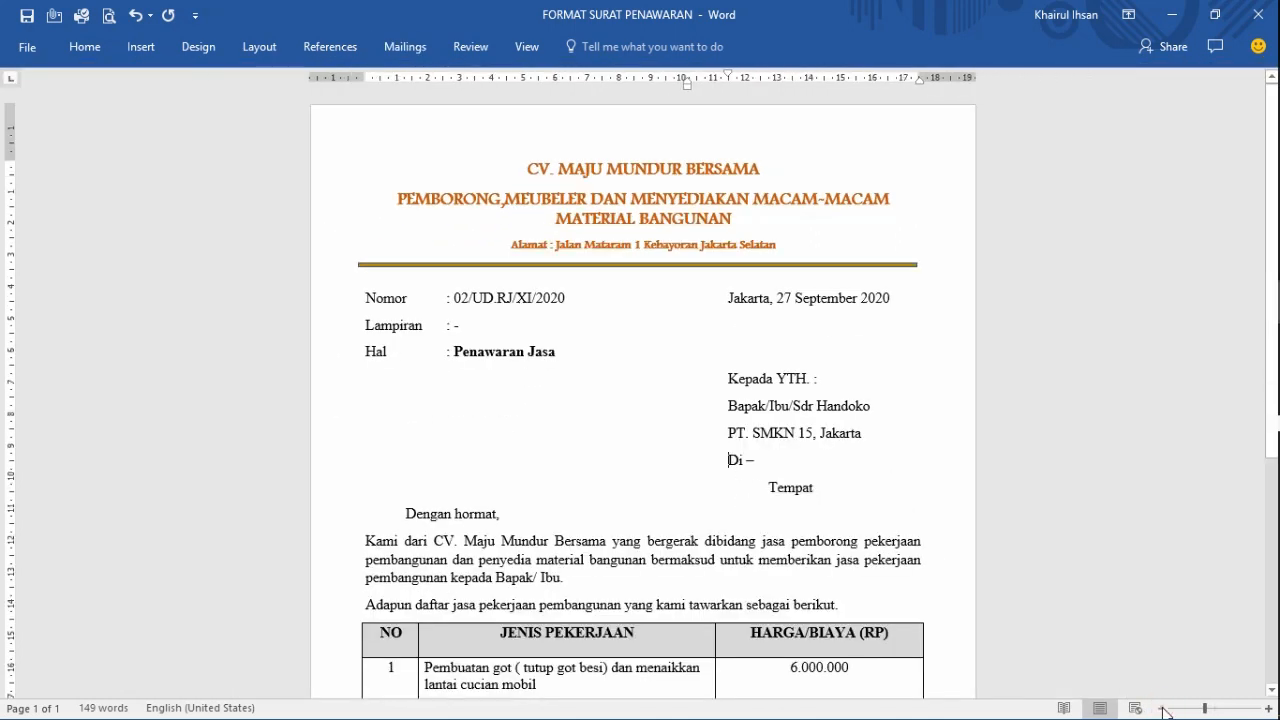
pyautogui.click(1160, 708)
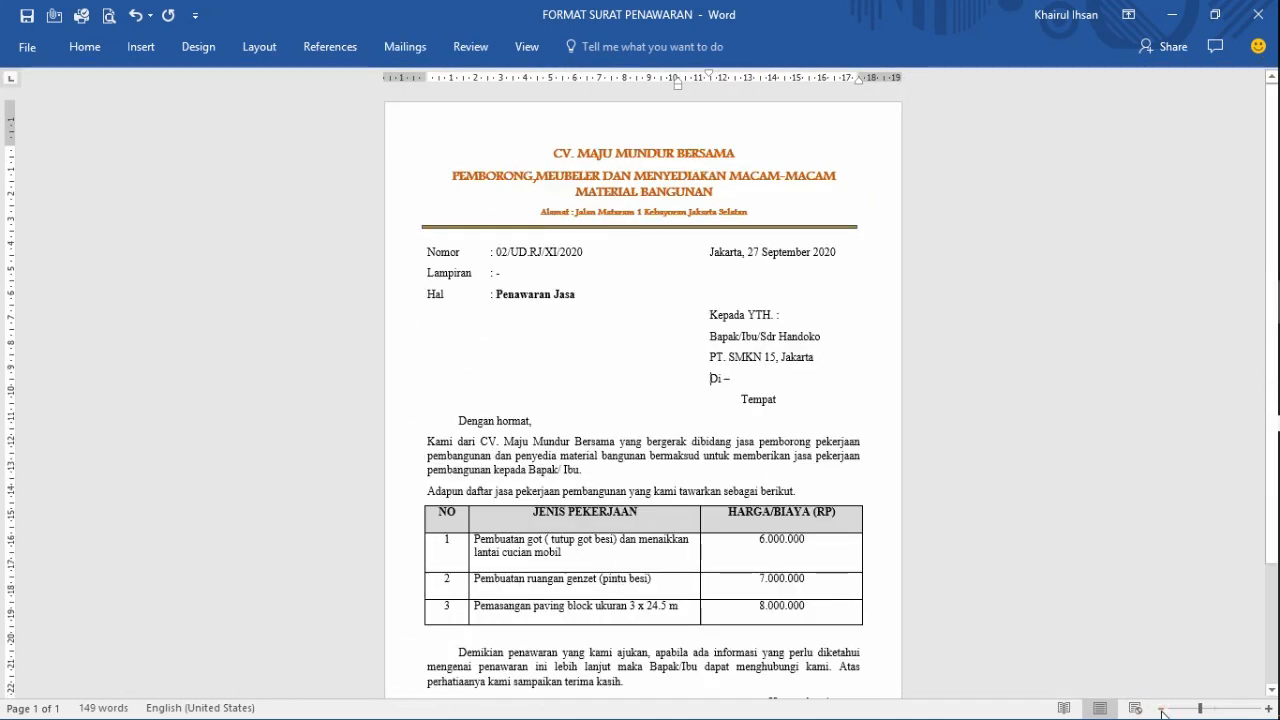